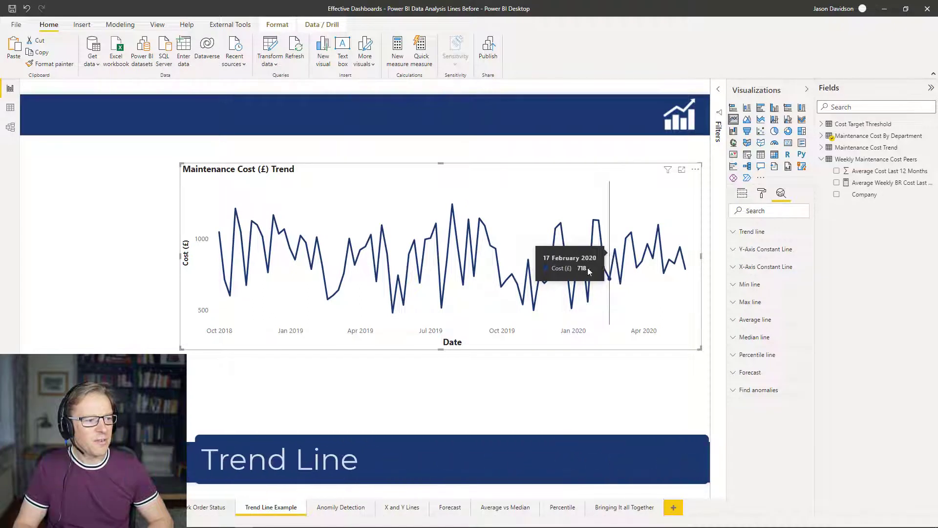
# Step: Add a trend line to the Maintenance Cost (£) Trend chart and colour it dark blue
pyautogui.click(735, 233)
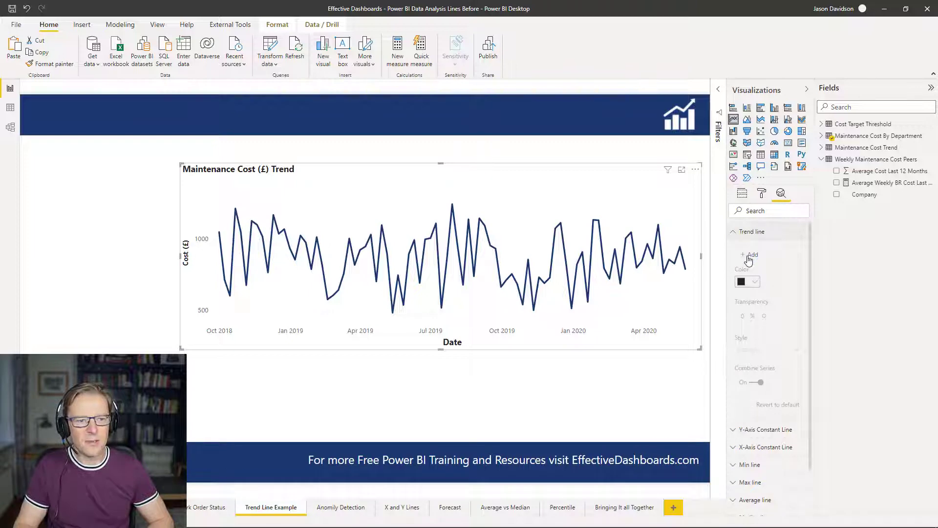
pyautogui.click(749, 255)
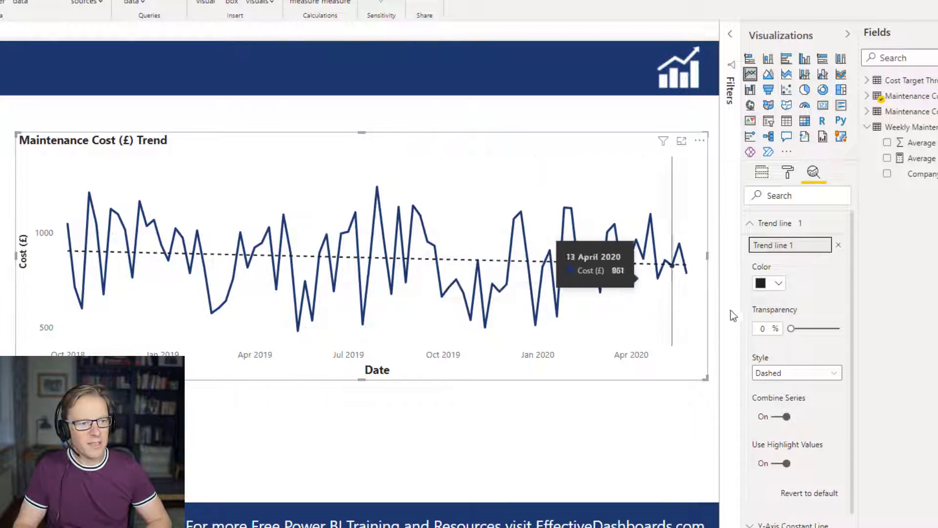
pyautogui.click(779, 285)
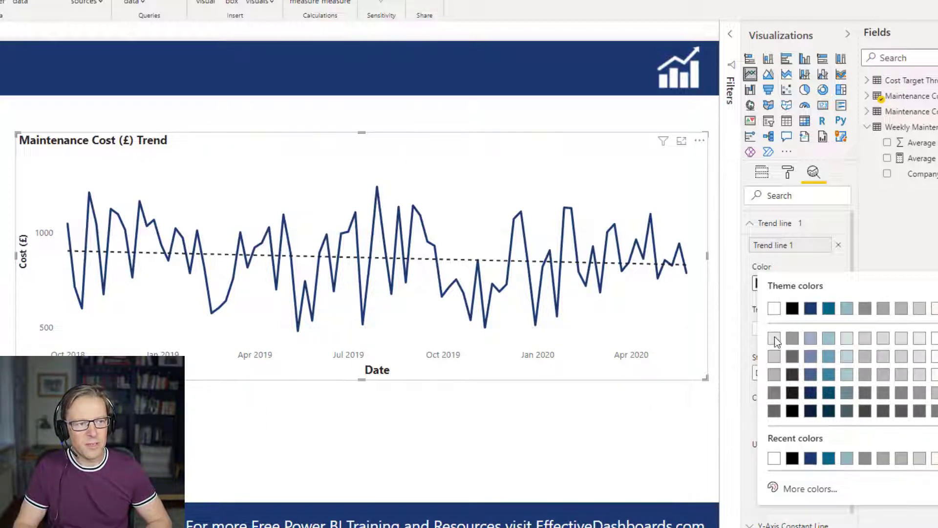
pyautogui.click(810, 457)
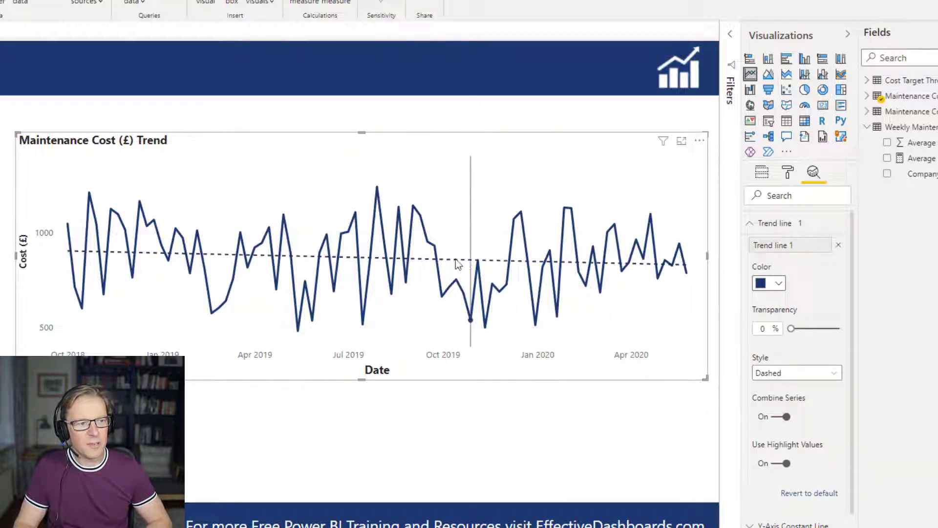
# Step: Format the trend line with the Dotted style and 50% transparency, keeping Combine Series on
pyautogui.click(805, 374)
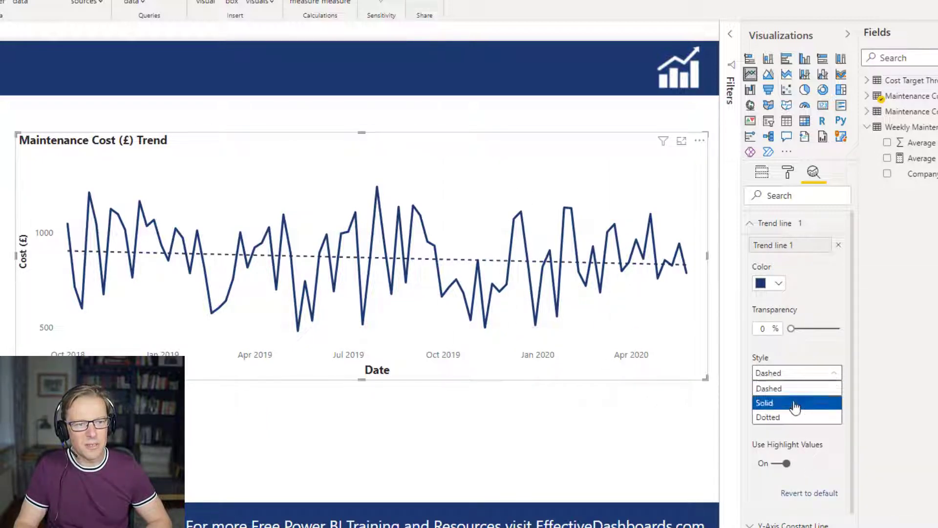
pyautogui.click(796, 405)
pyautogui.click(792, 378)
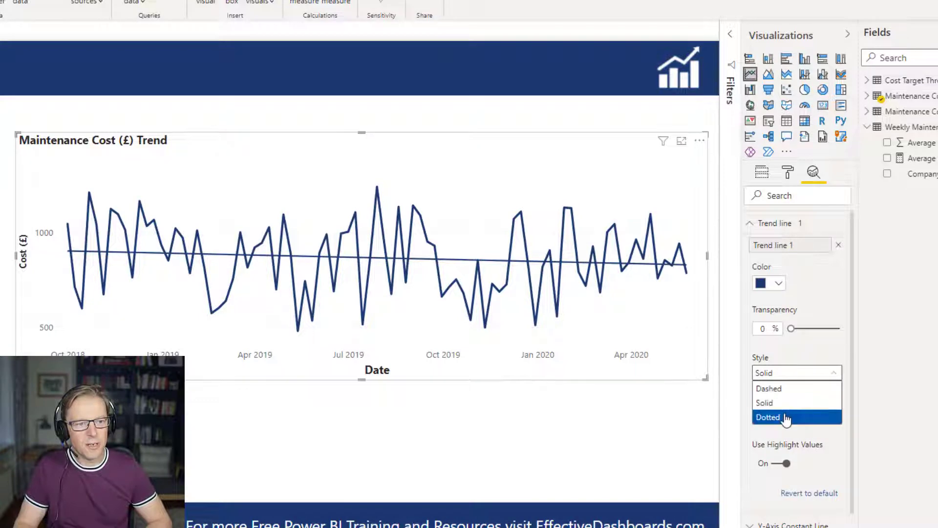
pyautogui.click(785, 417)
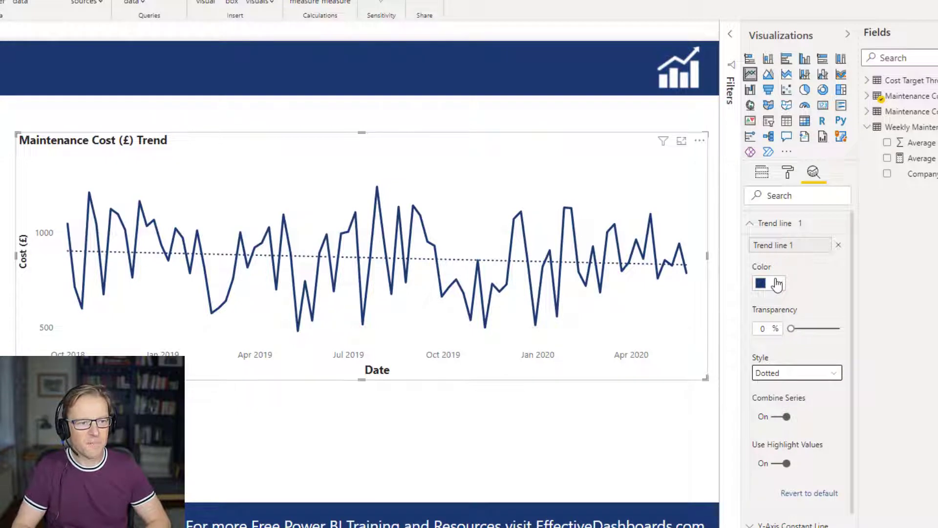
pyautogui.click(755, 328)
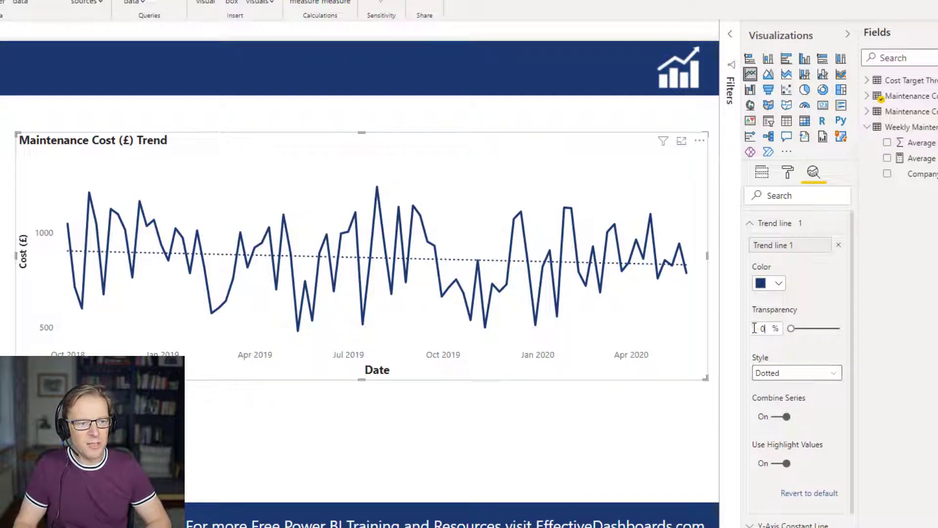
pyautogui.write('50')
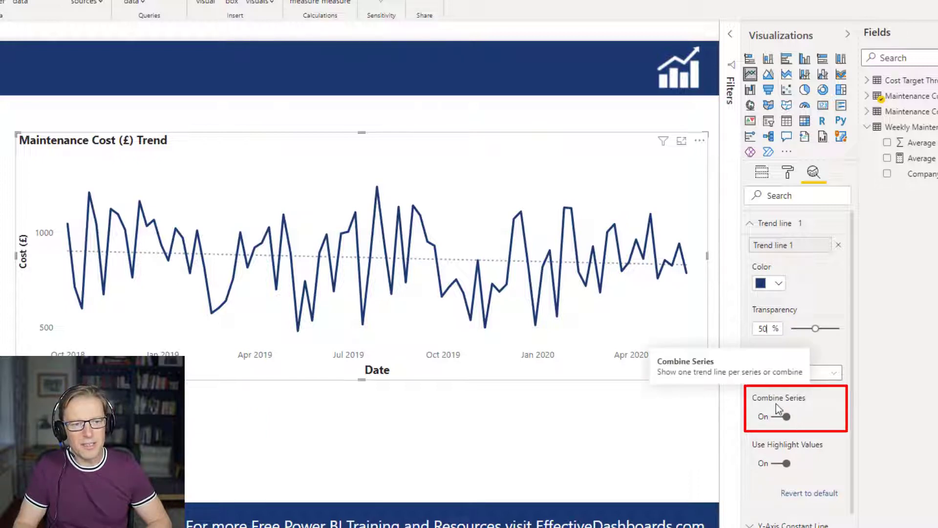
pyautogui.click(781, 416)
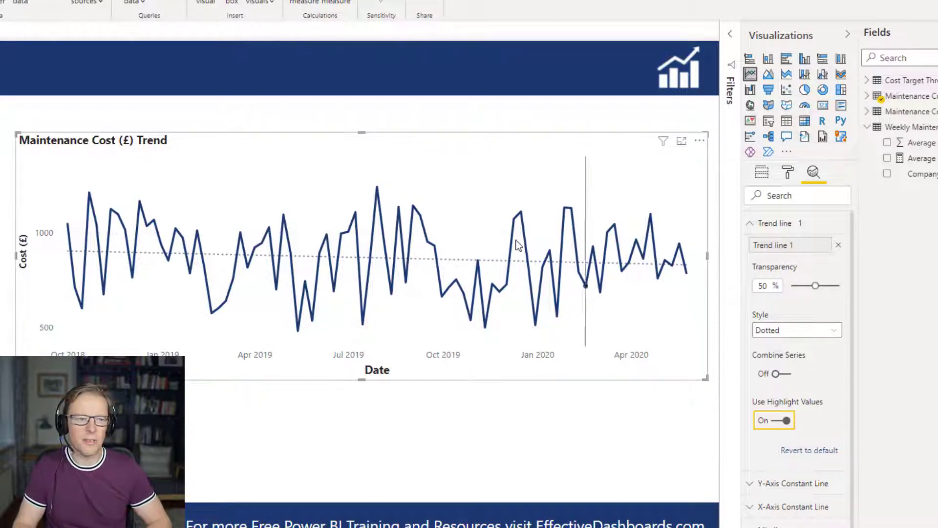
pyautogui.click(774, 375)
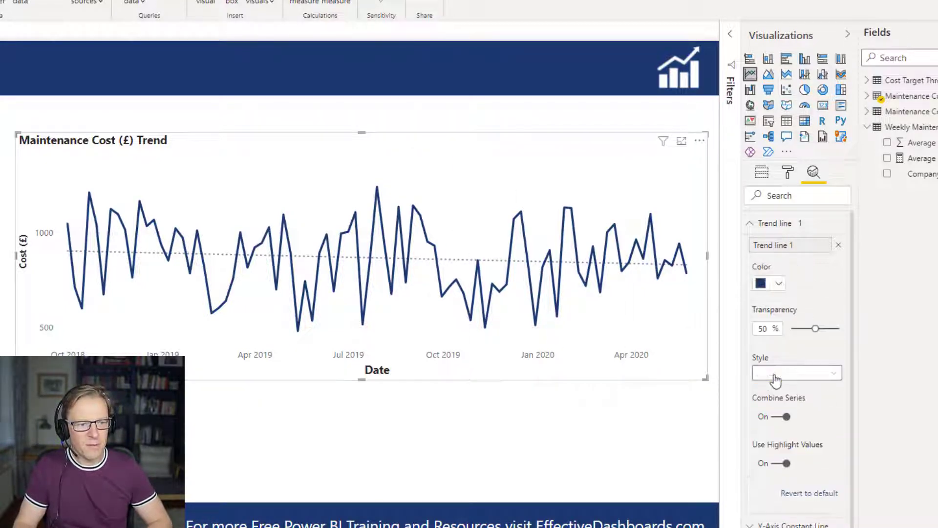
# Step: Add the Discipline field from Maintenance Cost By Department to the chart's legend
pyautogui.click(762, 173)
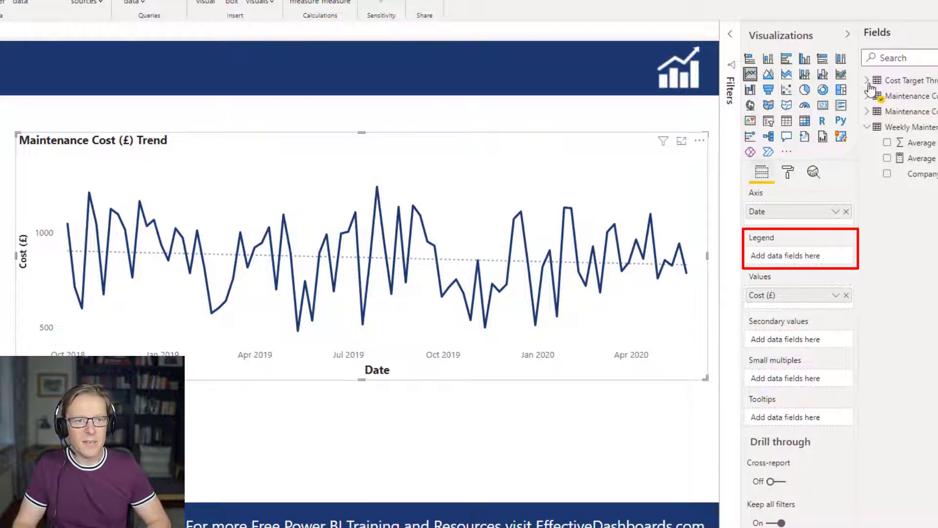
pyautogui.click(868, 96)
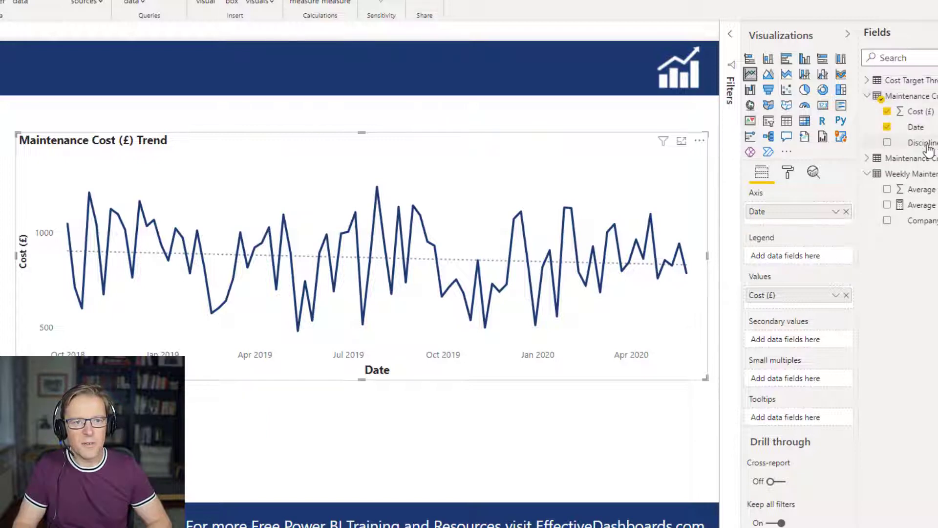
pyautogui.moveTo(927, 147); pyautogui.dragTo(789, 260)
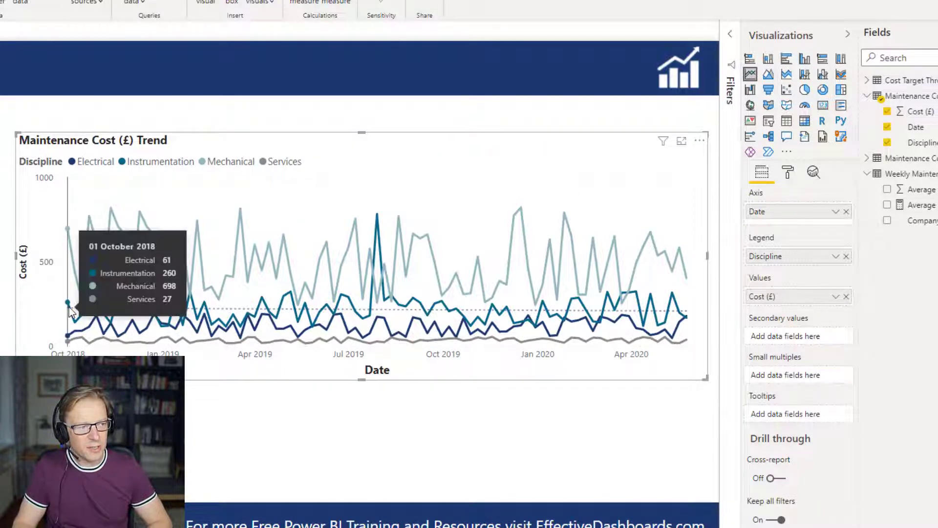
# Step: Turn off Combine Series for the trend line so each discipline gets its own, and deselect the chart
pyautogui.click(812, 173)
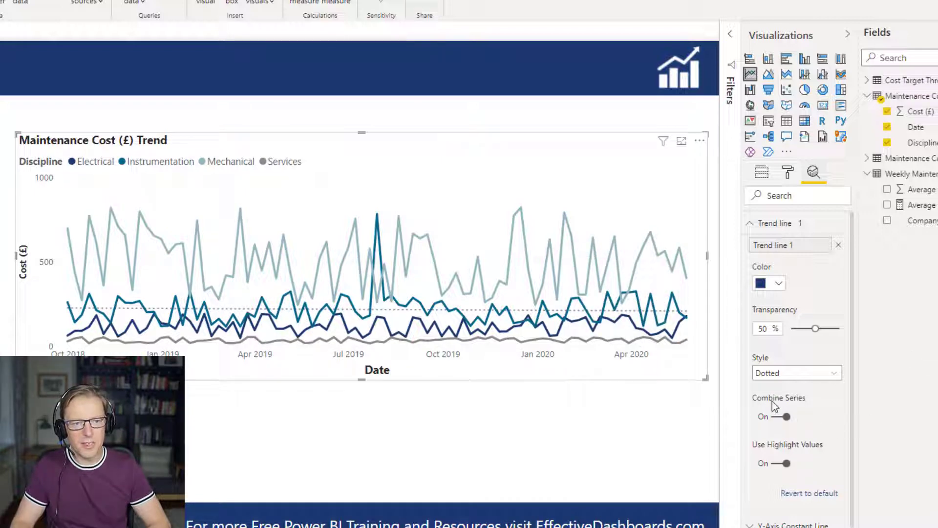
pyautogui.click(785, 417)
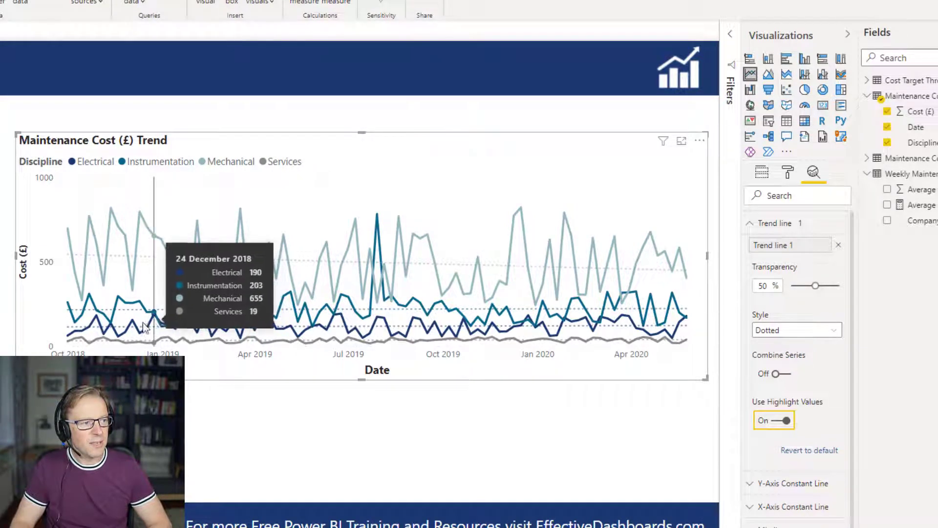
pyautogui.click(544, 429)
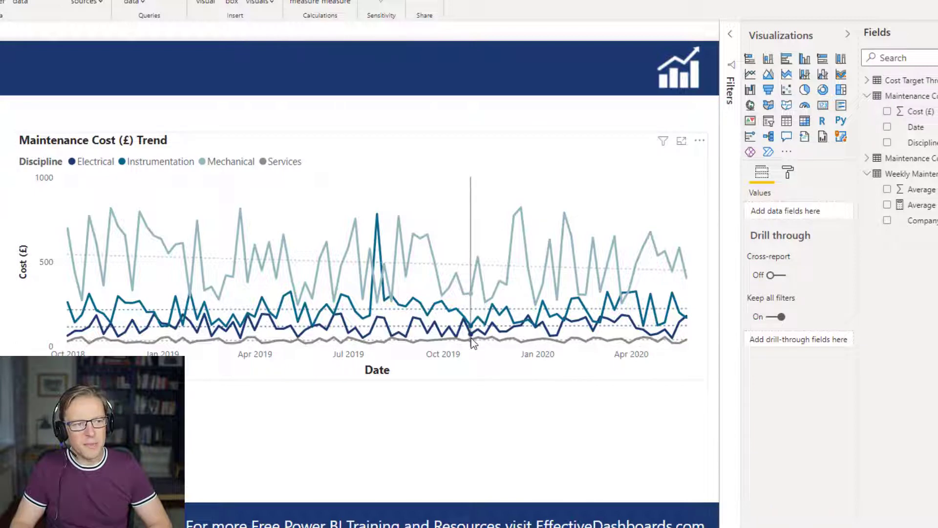
# Step: Highlight the Instrumentation series and review the chart's formatting and analytics options
pyautogui.moveTo(471, 338)
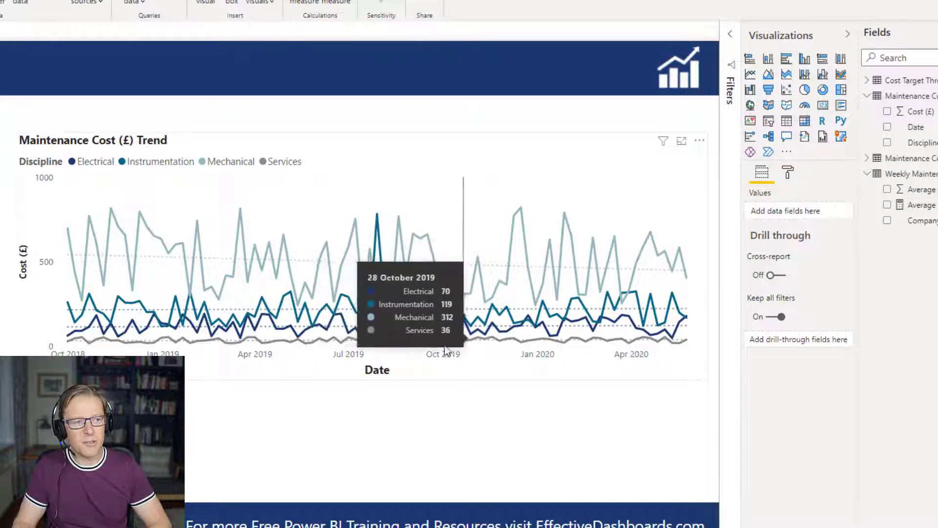
pyautogui.click(144, 164)
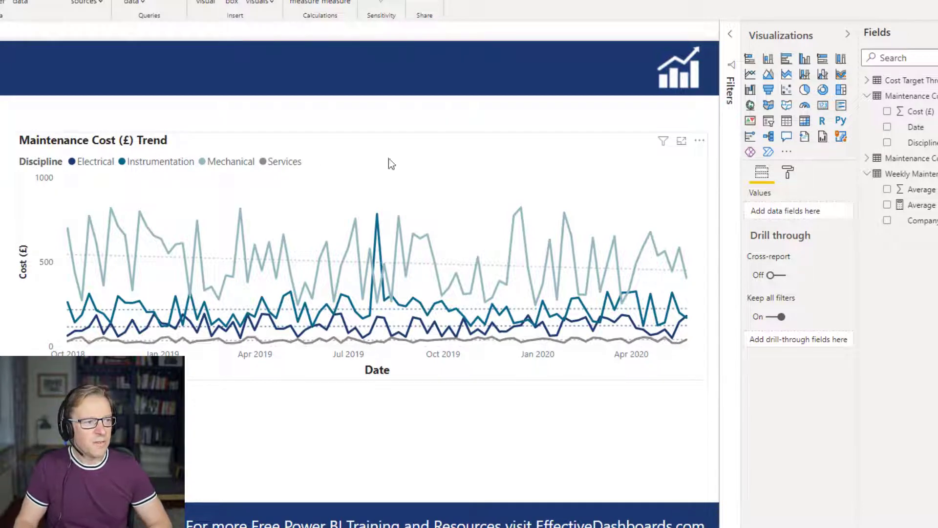
pyautogui.click(788, 175)
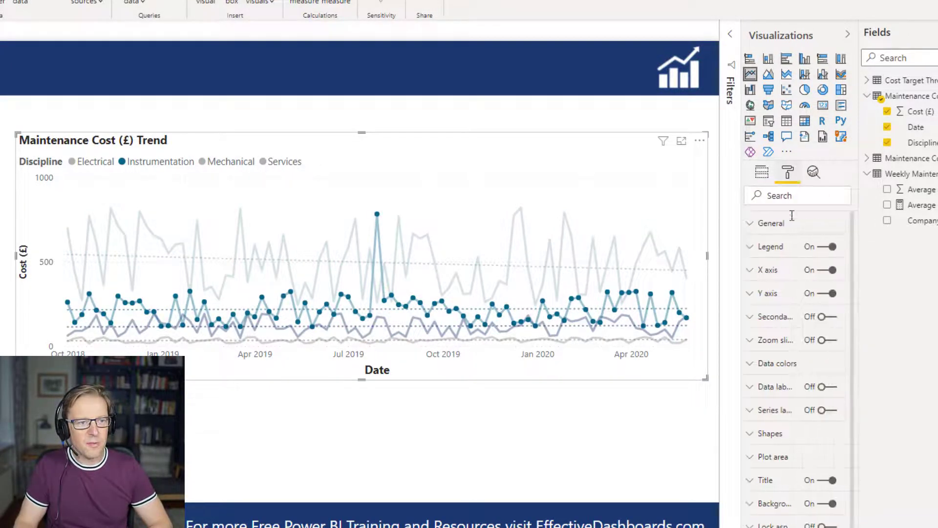
pyautogui.click(813, 172)
pyautogui.click(772, 224)
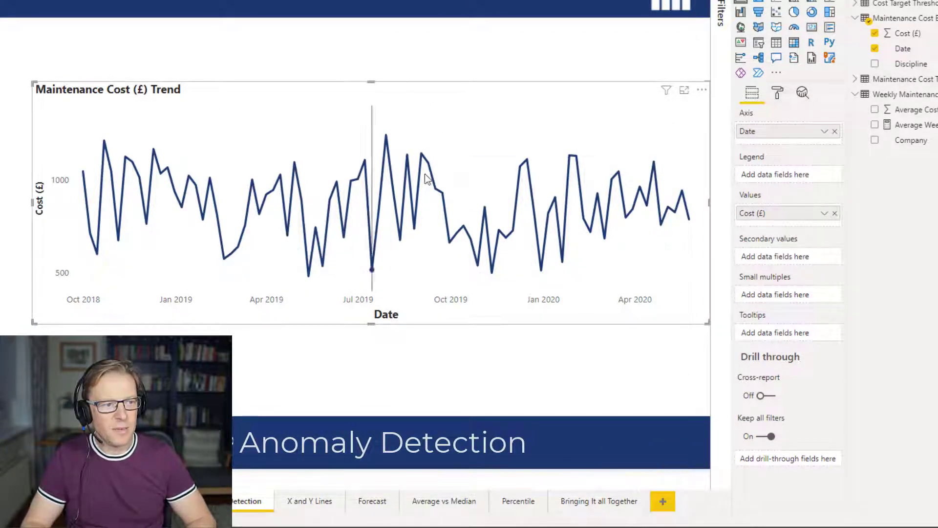
# Step: Add Find anomalies to the Maintenance Cost (£) Trend chart on the anomaly detection page
pyautogui.click(802, 95)
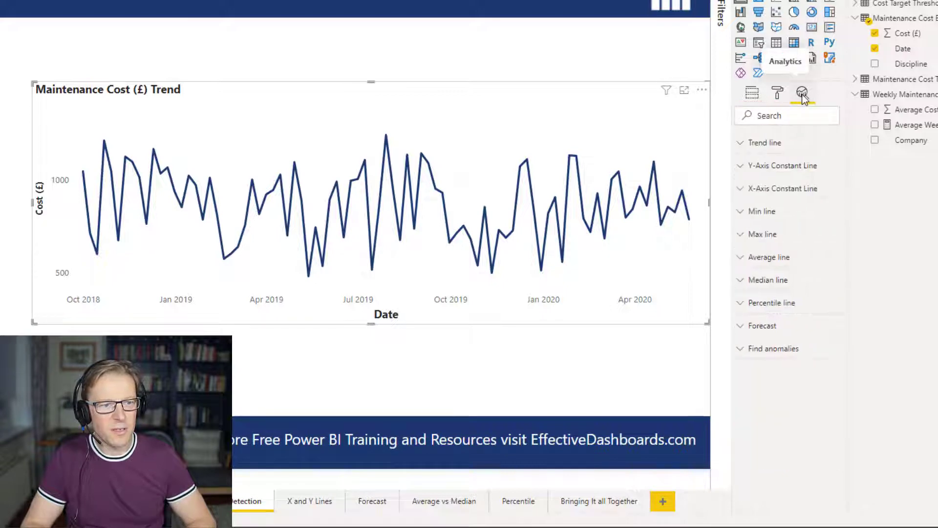
pyautogui.click(750, 360)
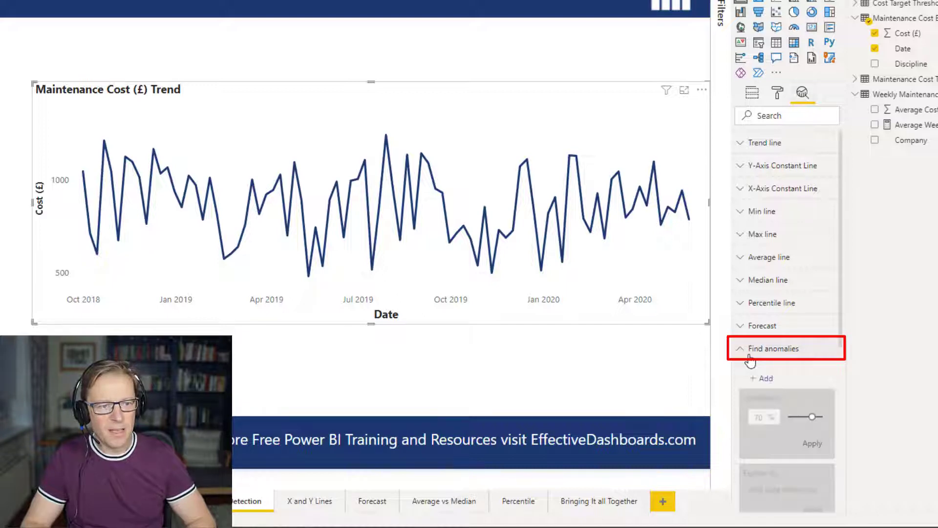
pyautogui.click(759, 379)
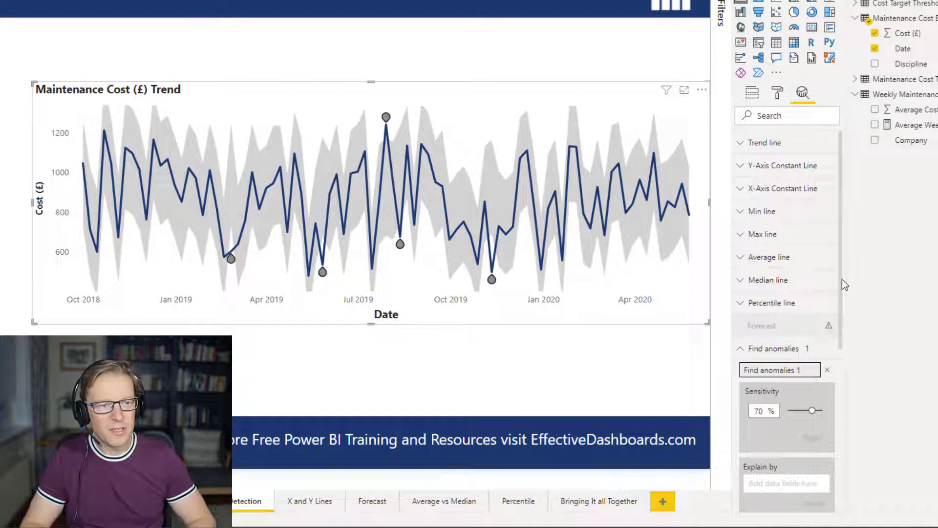
# Step: Set the anomaly detection sensitivity to 90% and apply it to the chart
pyautogui.moveTo(842, 279); pyautogui.dragTo(839, 405)
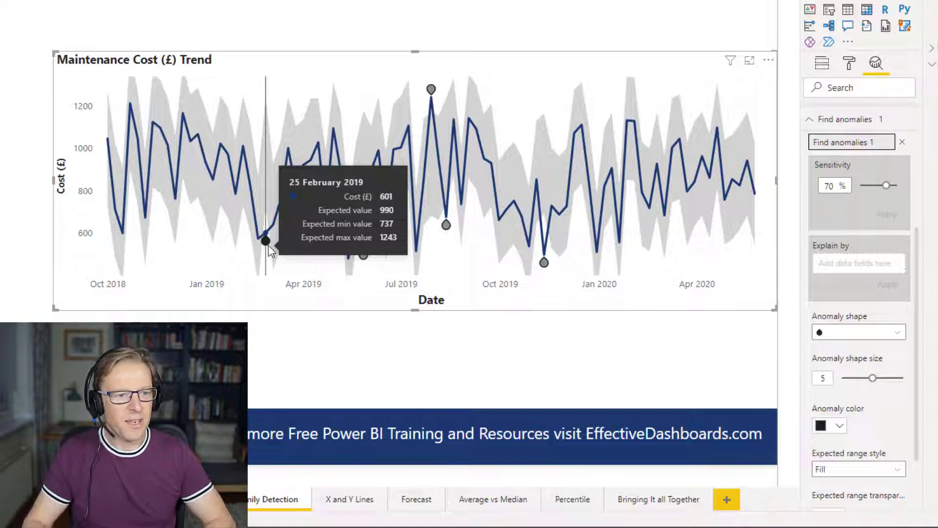
pyautogui.doubleClick(834, 186)
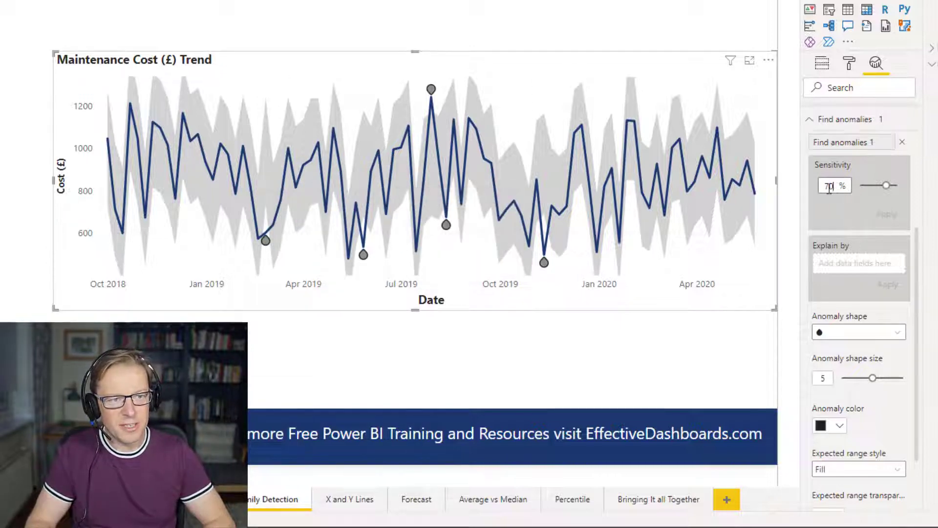
pyautogui.write('90')
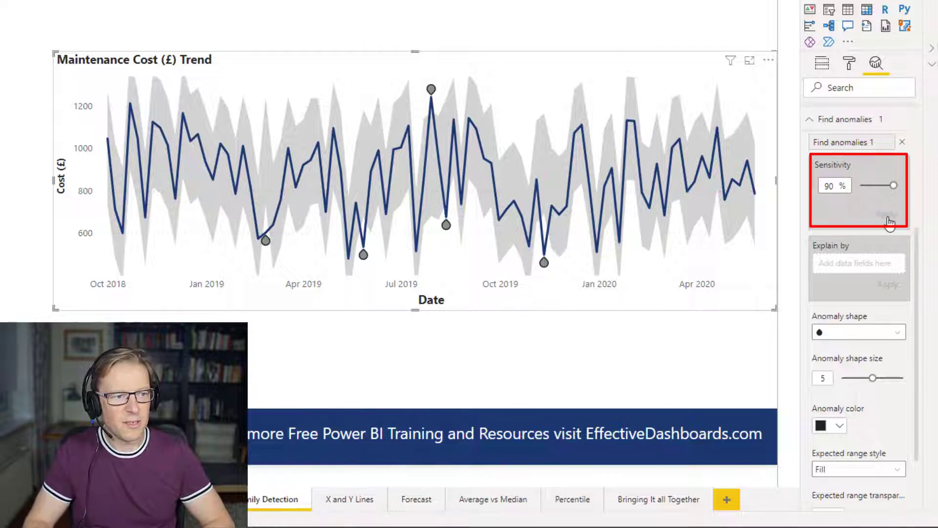
pyautogui.click(888, 218)
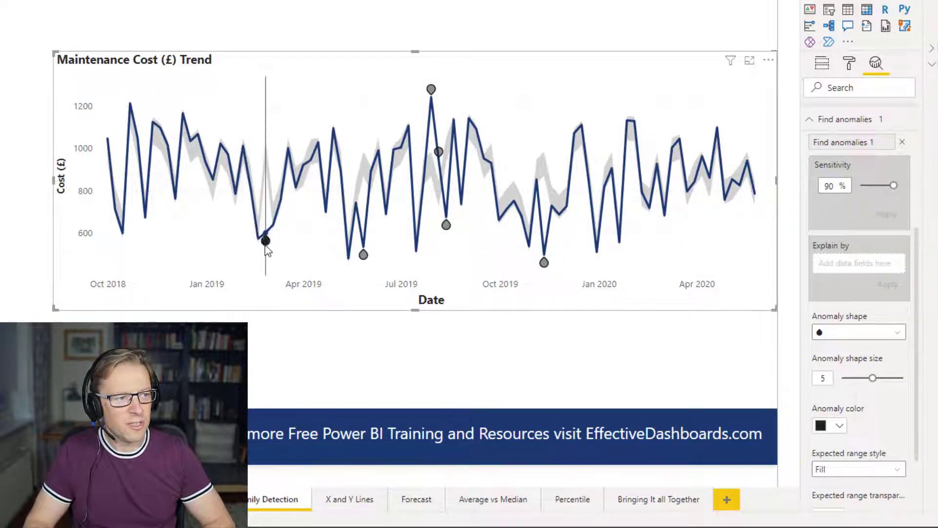
# Step: Open the explanation for the 25 February 2019 anomaly and examine its value against the expected range
pyautogui.moveTo(264, 238)
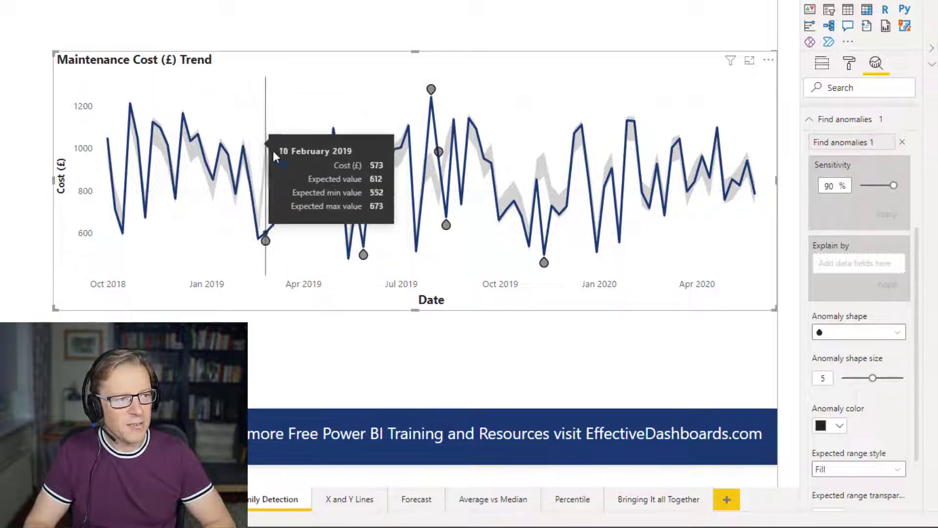
pyautogui.click(266, 239)
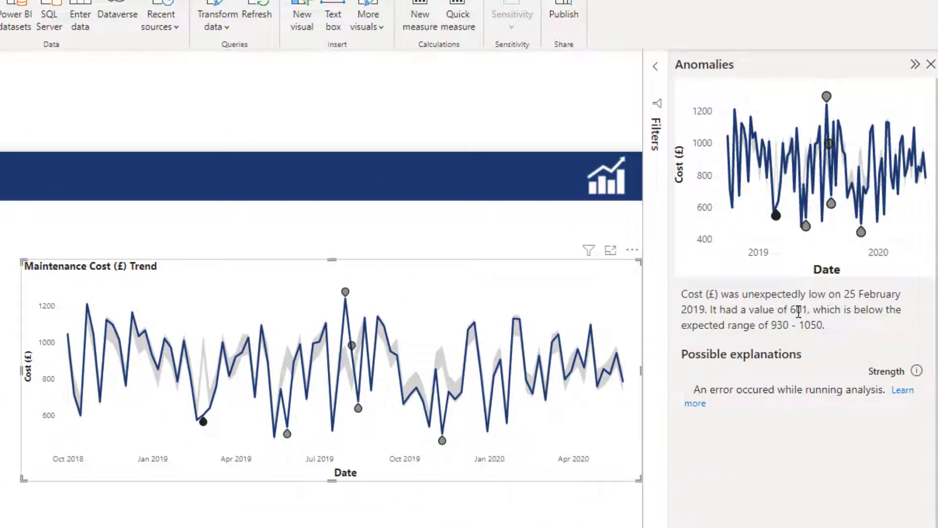
pyautogui.moveTo(204, 419)
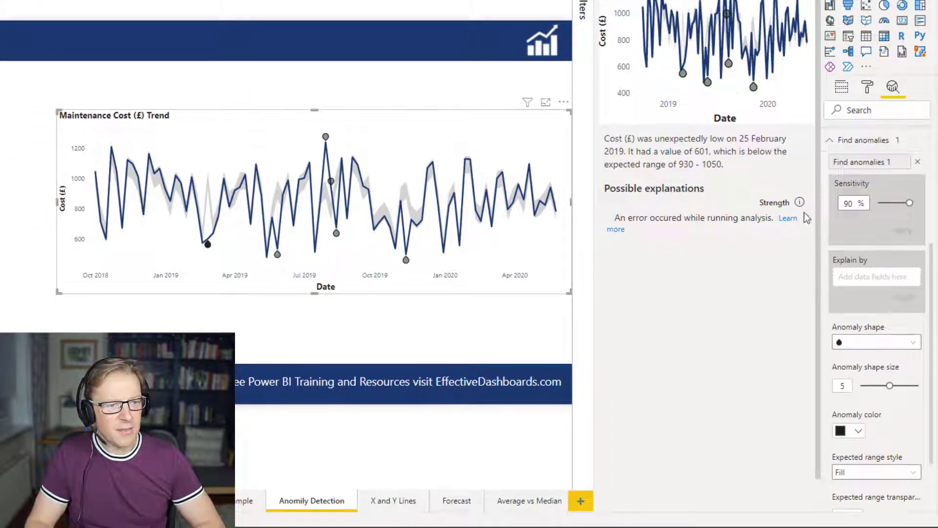
# Step: Lower the anomaly detection sensitivity to 70% and apply it to compare the expected range
pyautogui.moveTo(853, 203); pyautogui.dragTo(835, 208)
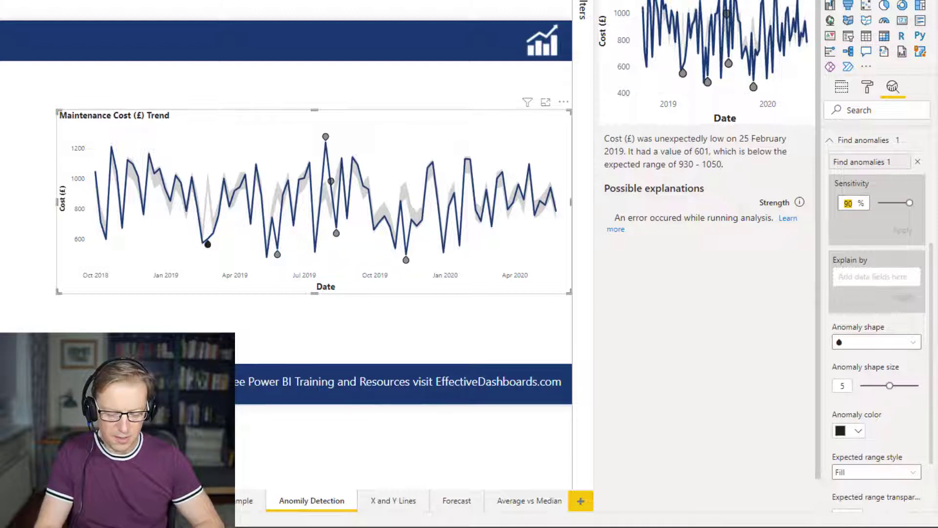
pyautogui.write('70')
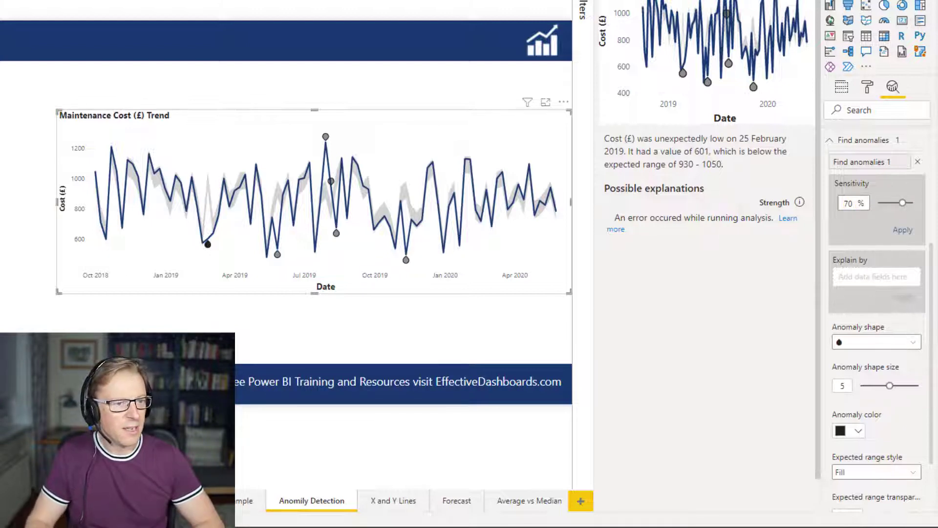
pyautogui.click(904, 230)
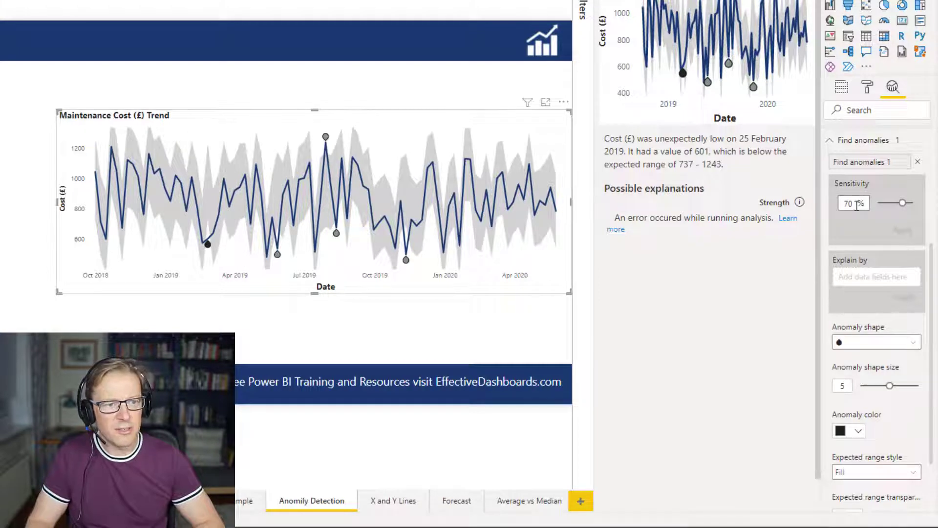
# Step: Raise the anomaly detection sensitivity to 90%, apply it and examine the anomalies against the expected range
pyautogui.doubleClick(839, 205)
pyautogui.write('90')
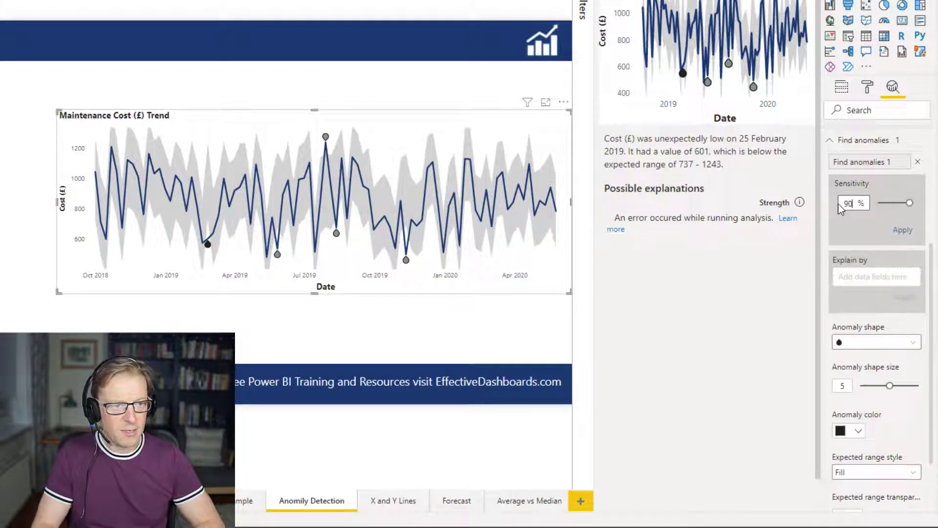
pyautogui.click(899, 231)
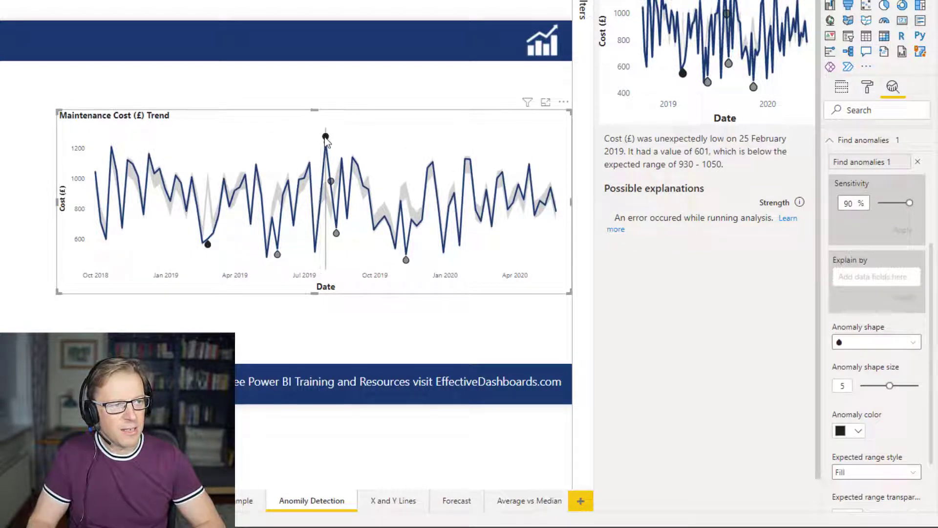
pyautogui.moveTo(326, 137)
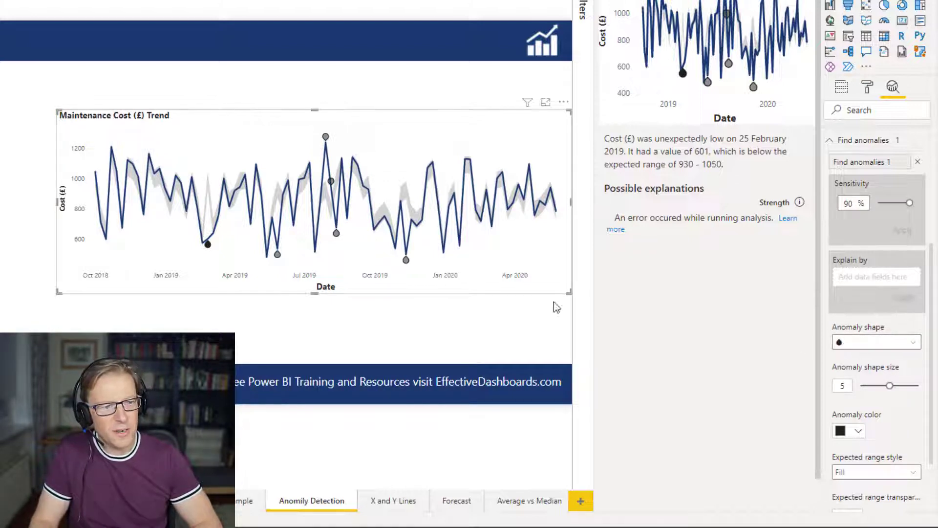
# Step: Try a round anomaly shape and a shape size of 7, and restore the teardrop shape and size 5
pyautogui.click(845, 343)
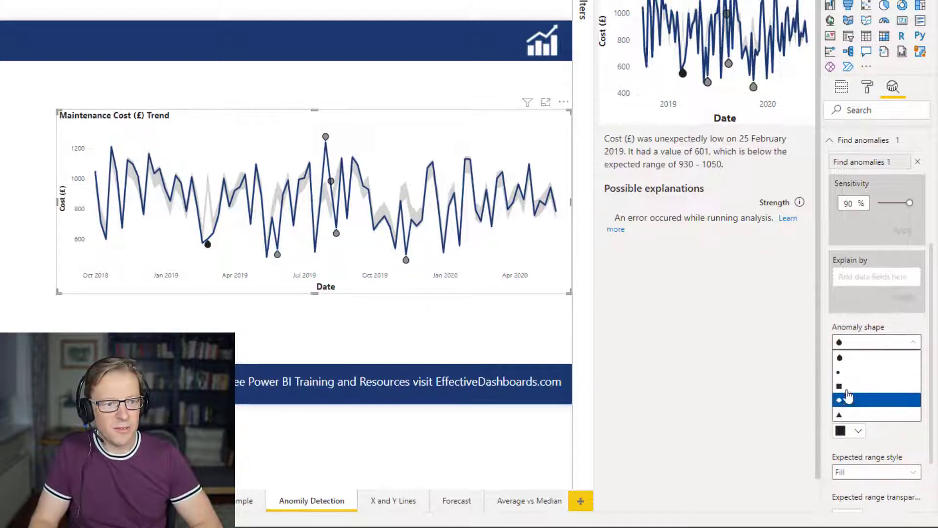
pyautogui.click(849, 373)
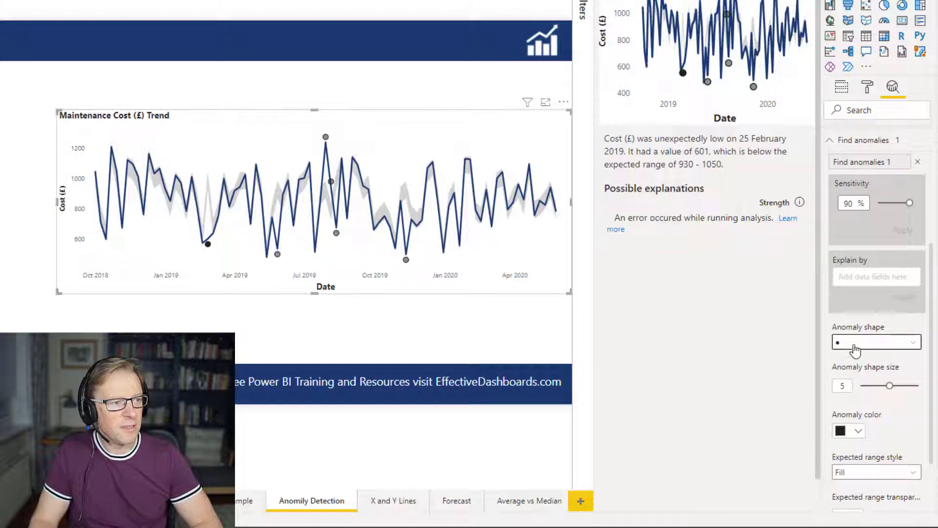
pyautogui.click(852, 343)
pyautogui.click(854, 358)
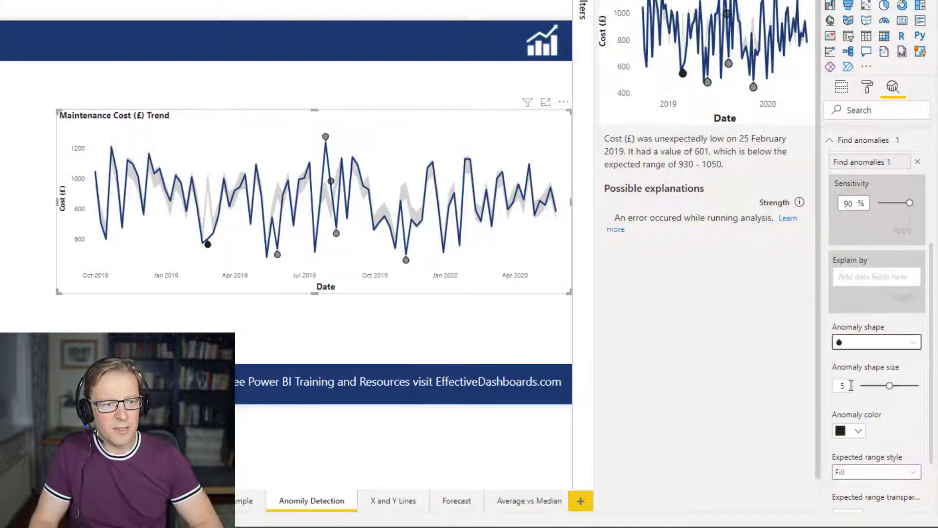
pyautogui.moveTo(889, 385); pyautogui.dragTo(901, 385)
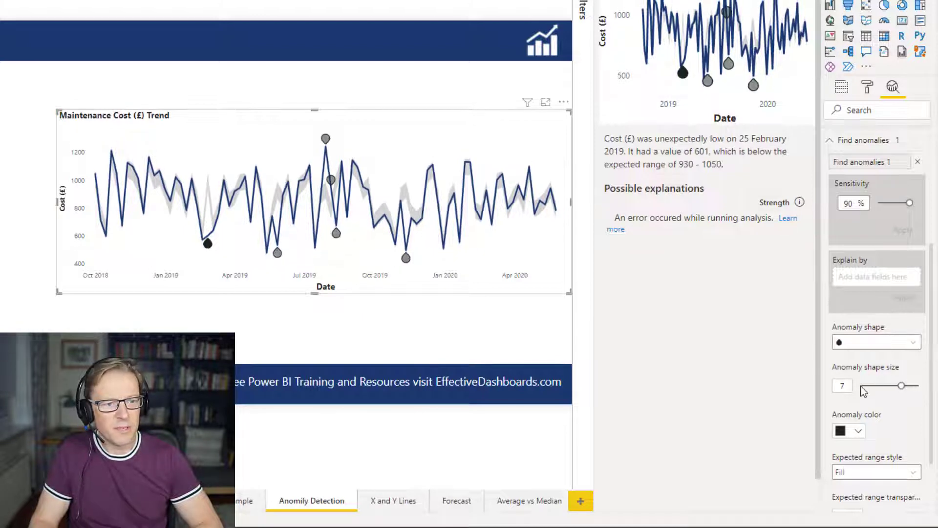
pyautogui.write('5')
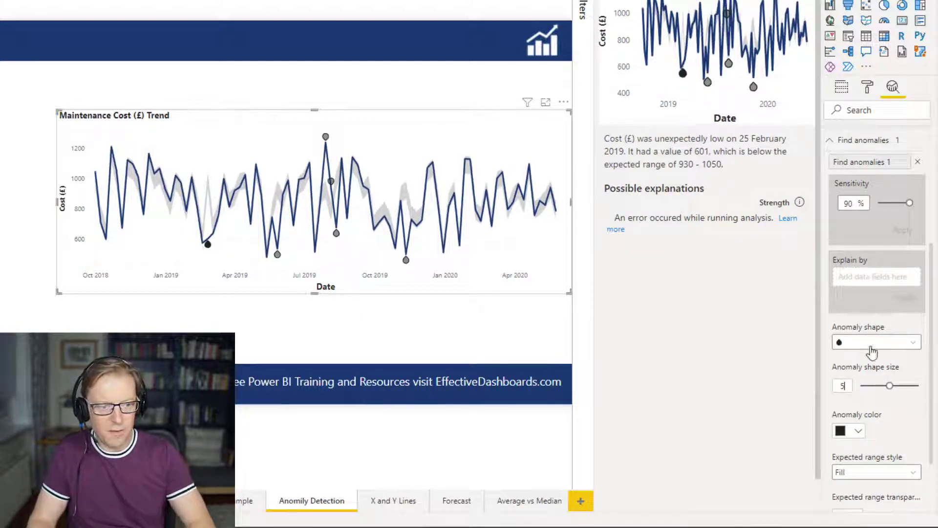
# Step: Set the anomaly detection sensitivity to 70% and apply it to the Maintenance Cost (£) Trend chart
pyautogui.scroll(-1, 928, 328)
pyautogui.scroll(-3, 928, 329)
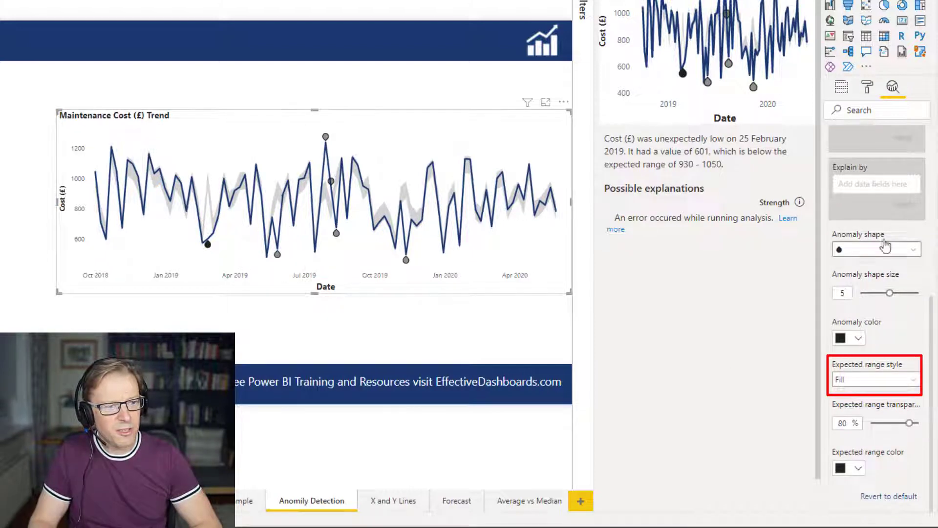
pyautogui.scroll(4, 865, 224)
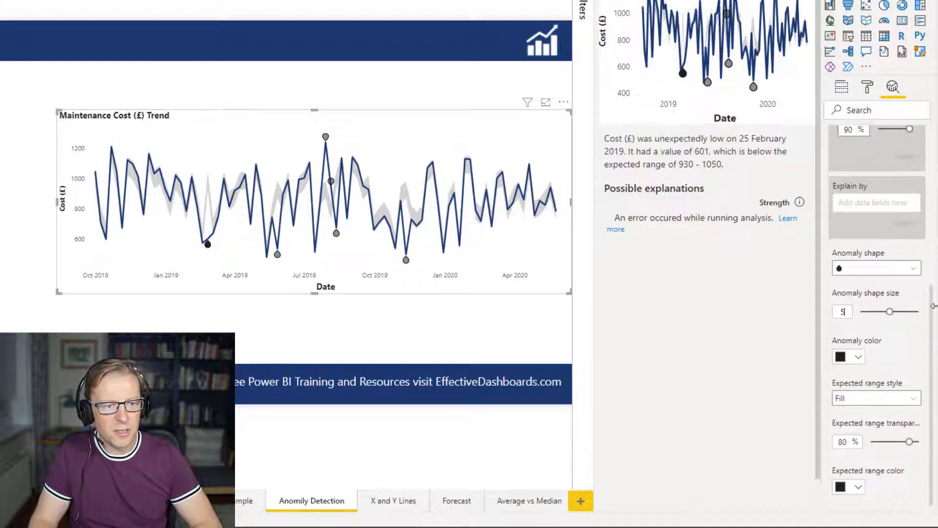
pyautogui.write('70')
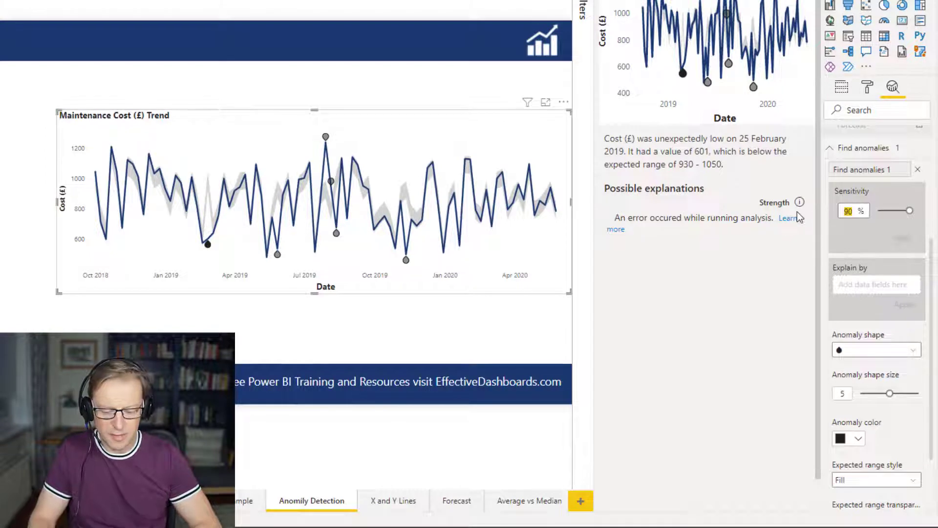
pyautogui.click(896, 237)
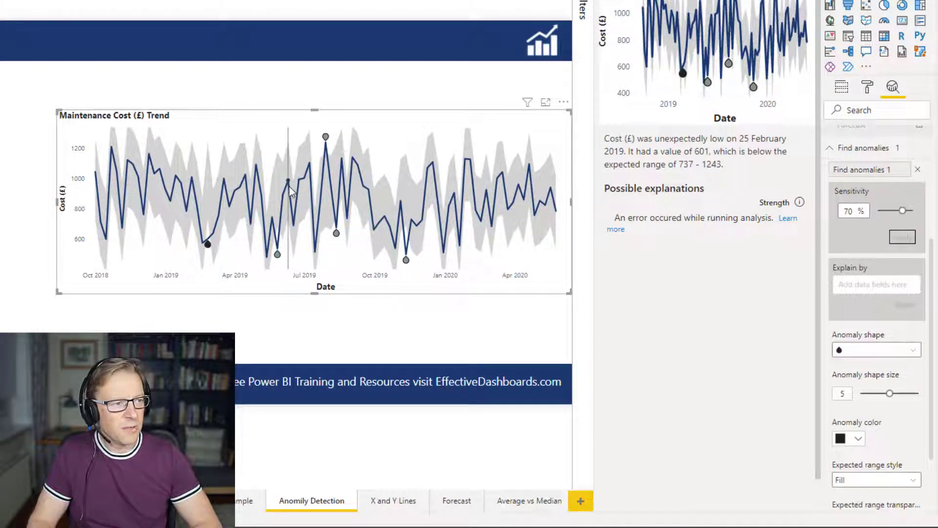
# Step: Set the anomaly detection sensitivity to 80% and apply it to the chart
pyautogui.doubleClick(849, 212)
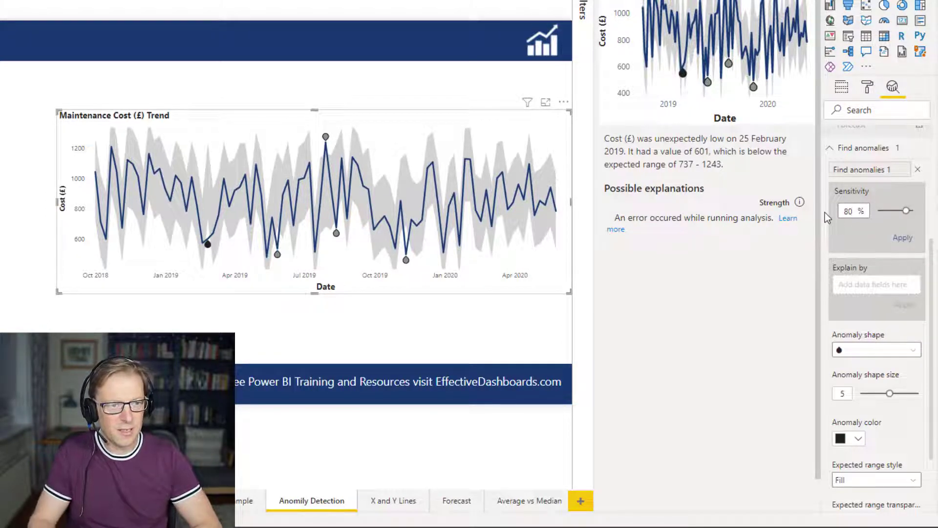
pyautogui.write('80')
pyautogui.click(898, 240)
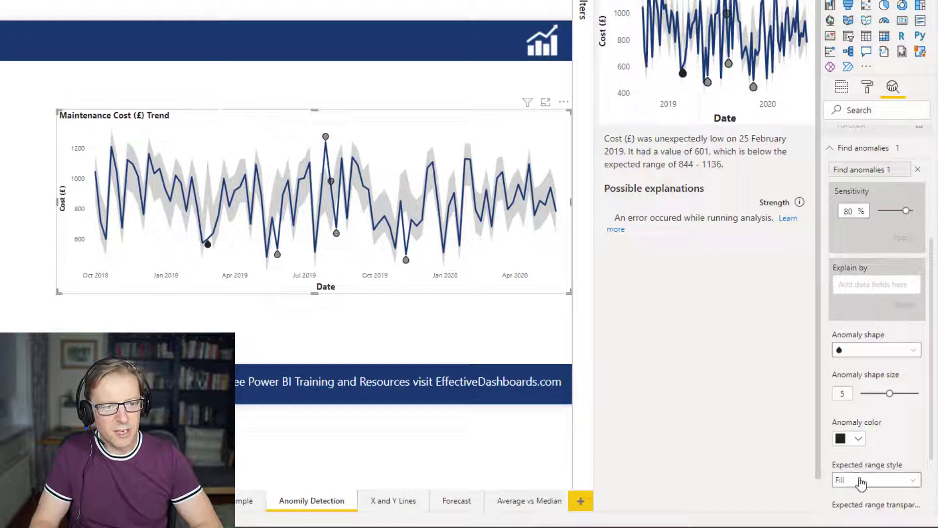
# Step: Try the Line style for the expected range, and format the range as a light grey Fill with 47% transparency
pyautogui.scroll(-3, 929, 448)
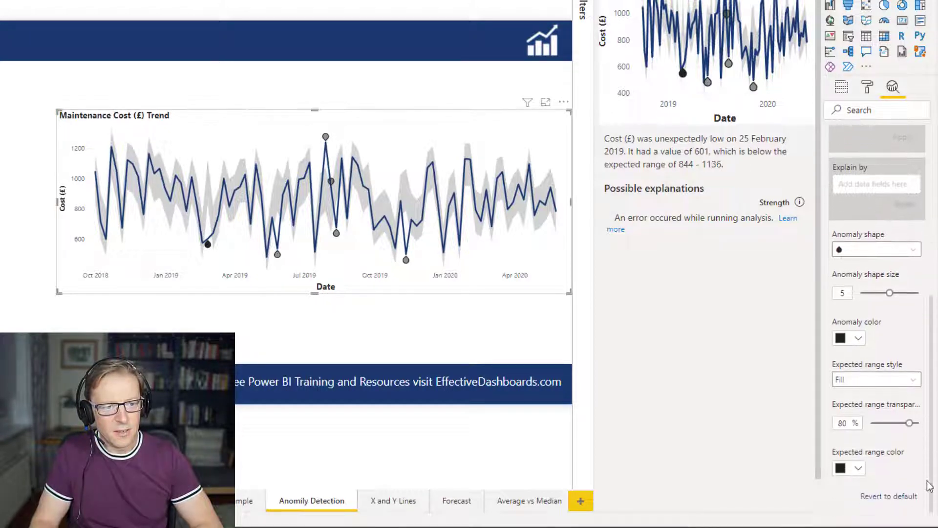
pyautogui.click(899, 380)
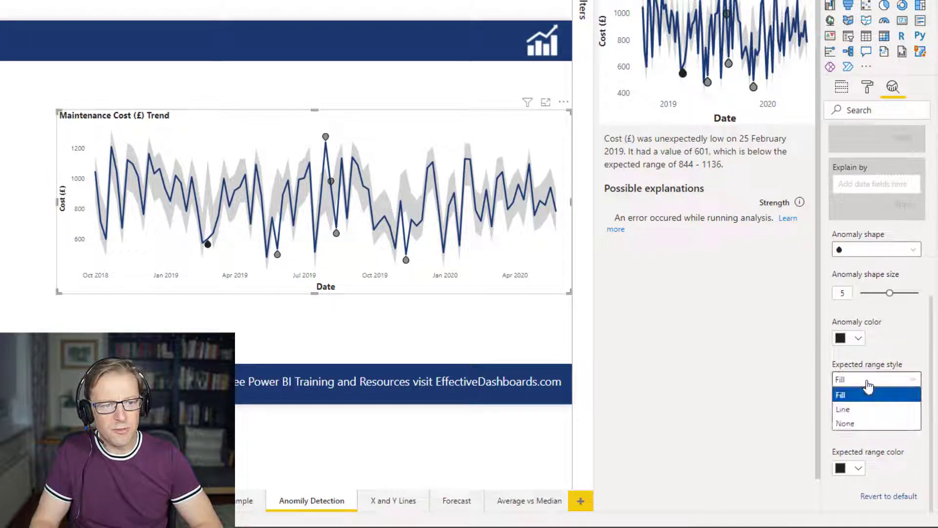
pyautogui.click(867, 411)
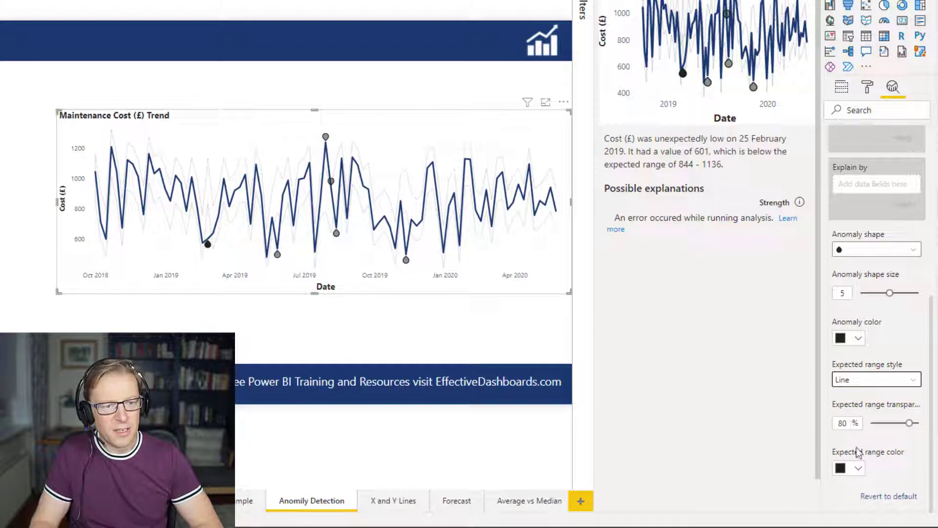
pyautogui.click(852, 422)
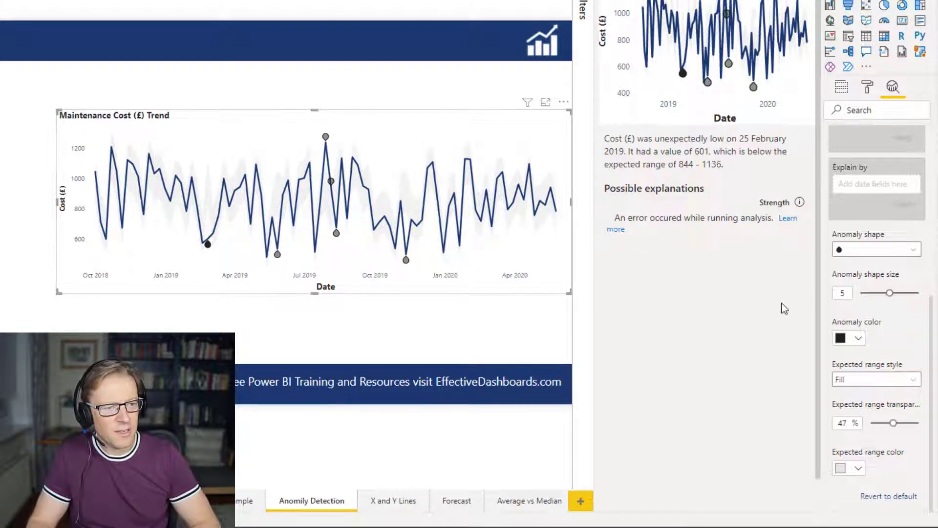
pyautogui.moveTo(360, 164)
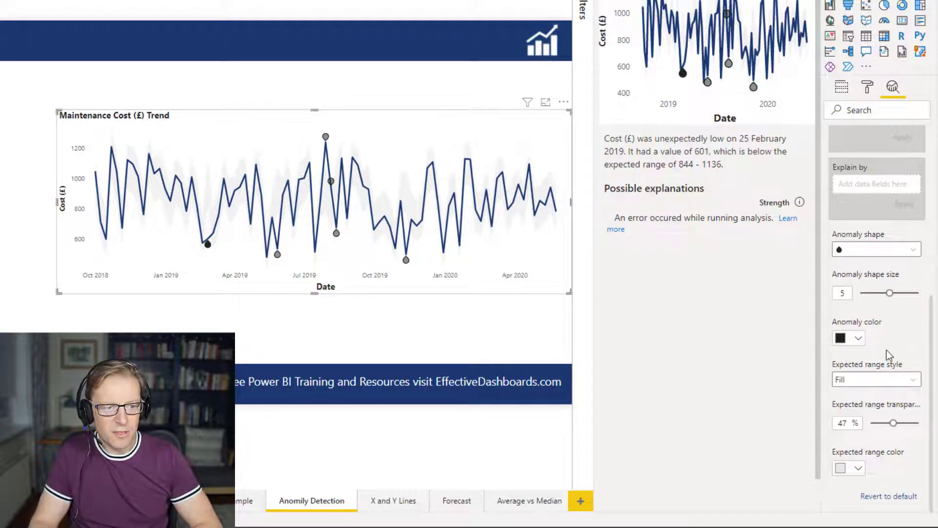
# Step: Add the Discipline field as the Explain by field for the anomalies and apply it
pyautogui.moveTo(934, 349); pyautogui.dragTo(936, 276)
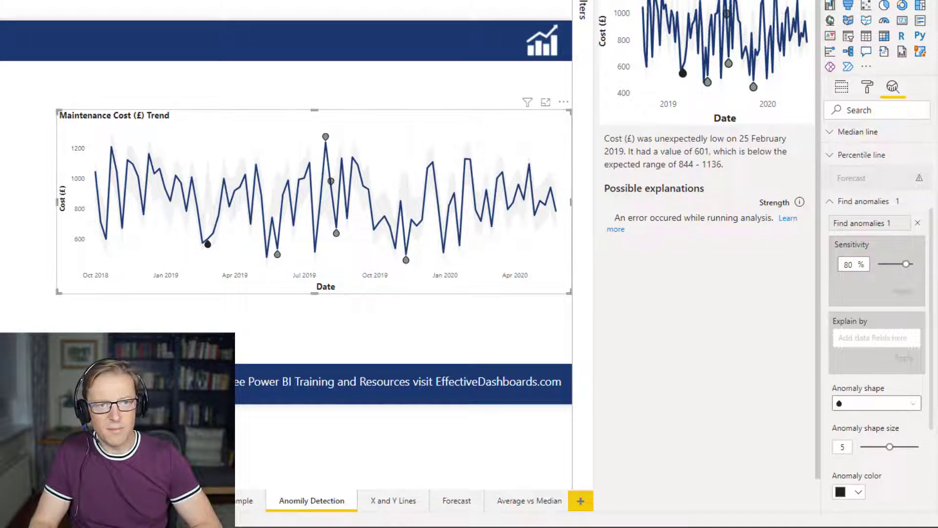
pyautogui.moveTo(937, 142); pyautogui.dragTo(872, 344)
pyautogui.click(904, 365)
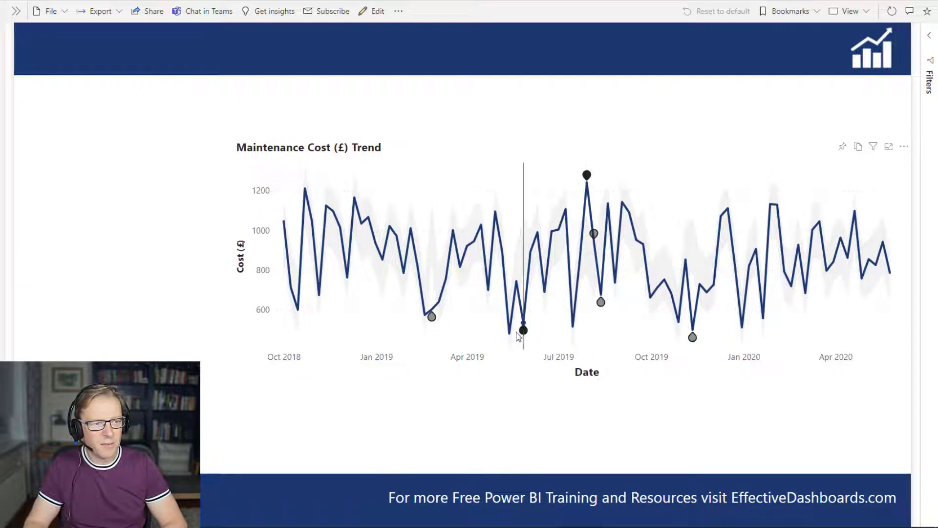
# Step: In the published report in the Power BI service, open the 29 July 2019 anomaly and examine its possible explanations
pyautogui.moveTo(434, 321)
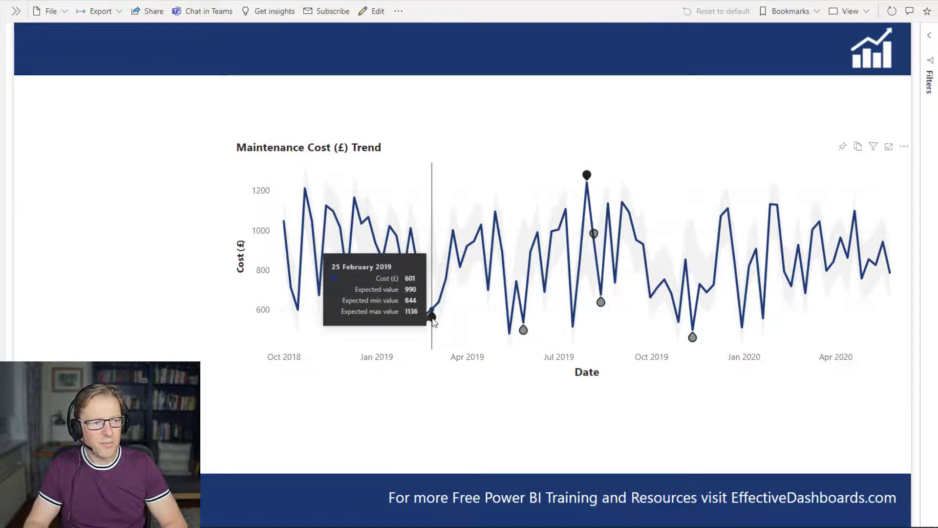
pyautogui.moveTo(587, 177)
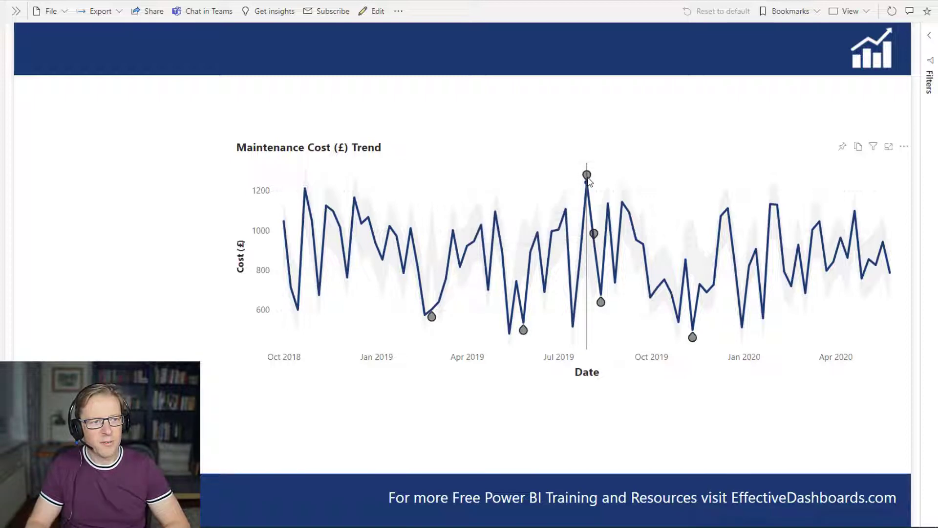
pyautogui.click(586, 175)
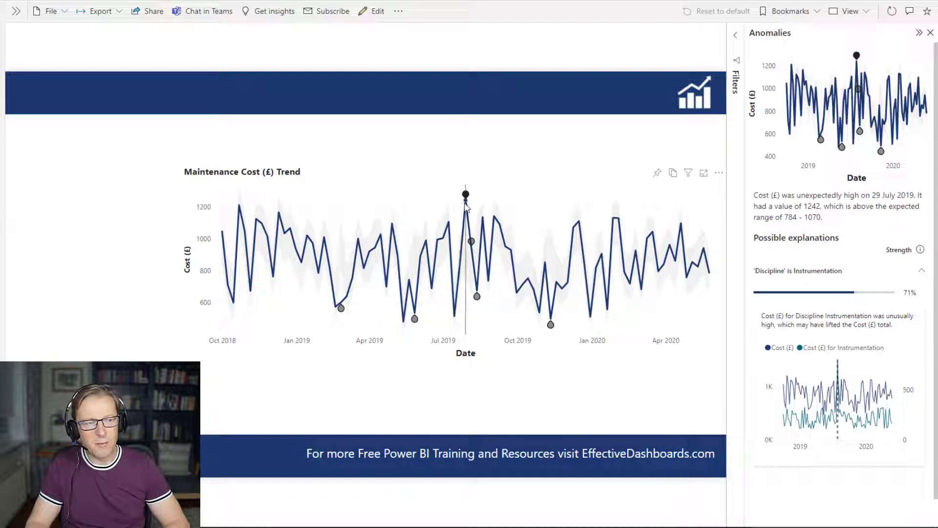
pyautogui.moveTo(465, 209)
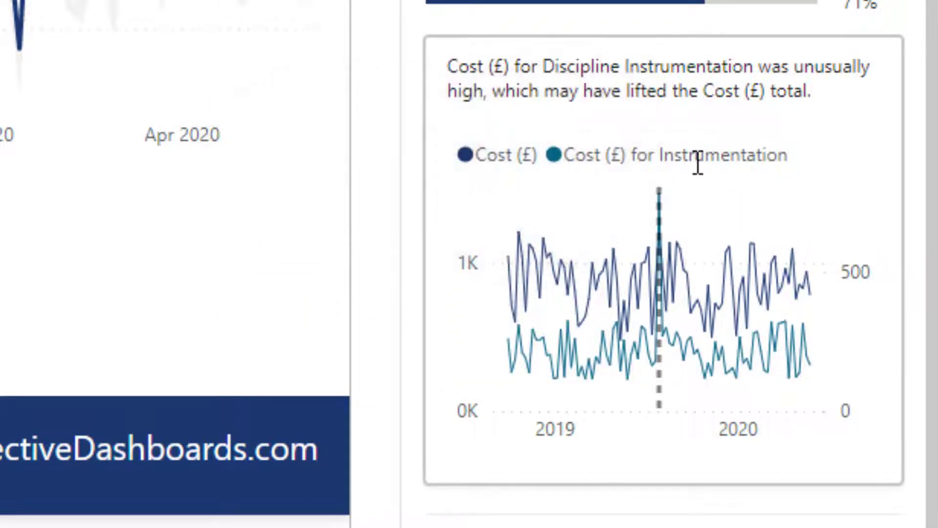
pyautogui.moveTo(652, 343)
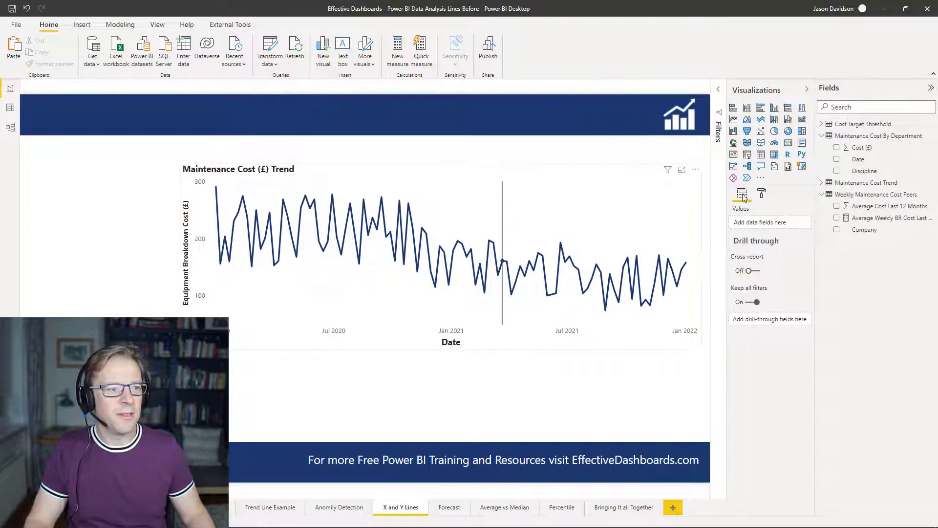
# Step: Add a Y-Axis Constant Line to the Maintenance Cost (£) Trend chart on the X and Y Lines page and set its value to 100
pyautogui.click(781, 193)
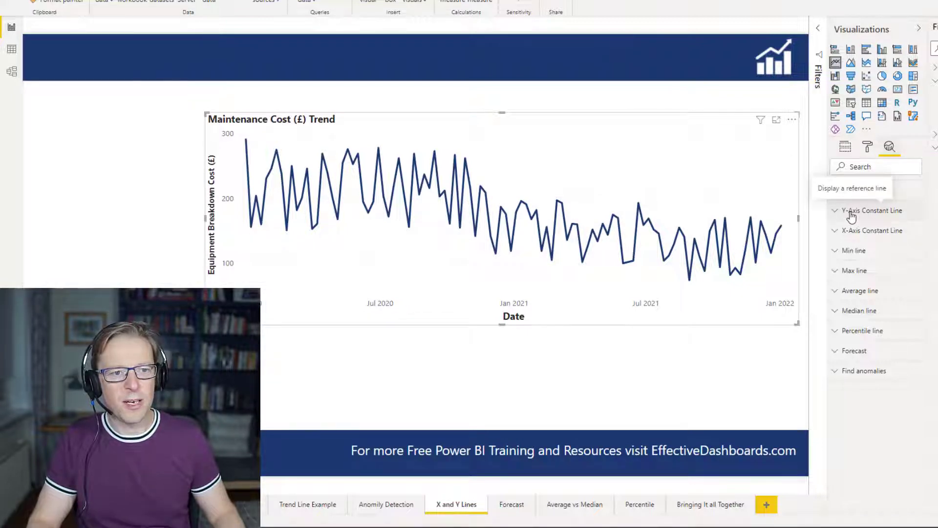
pyautogui.click(851, 215)
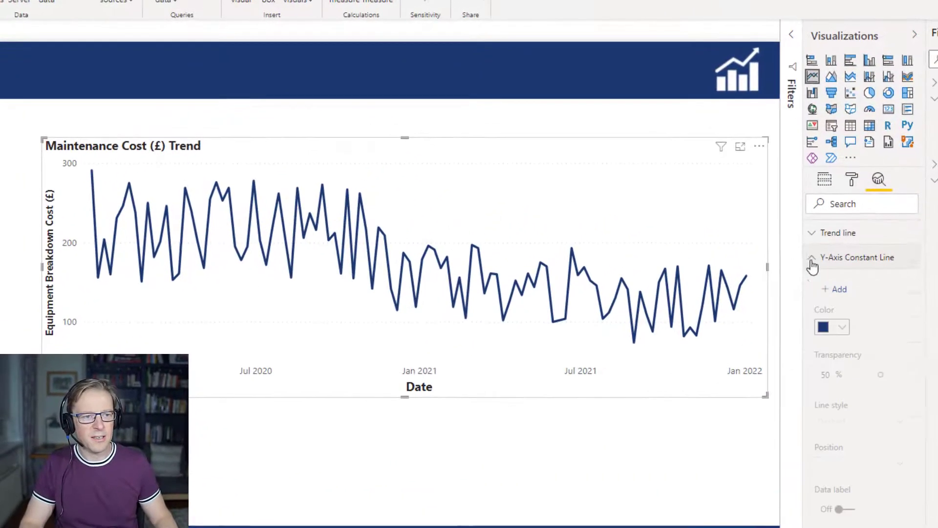
pyautogui.click(839, 289)
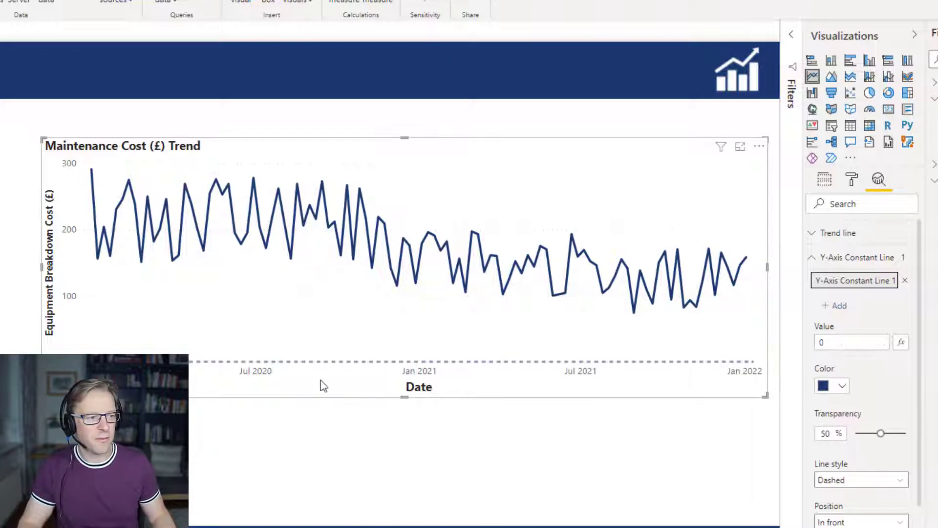
pyautogui.click(840, 343)
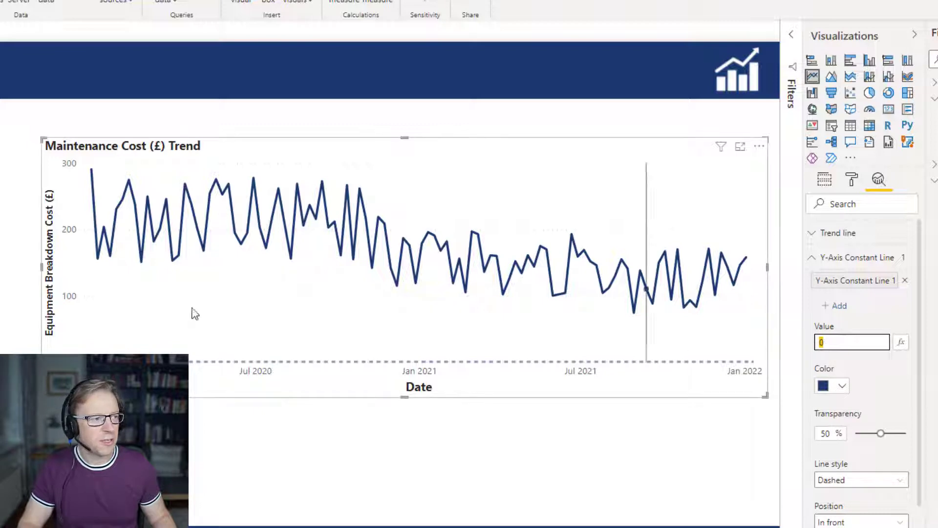
pyautogui.write('1')
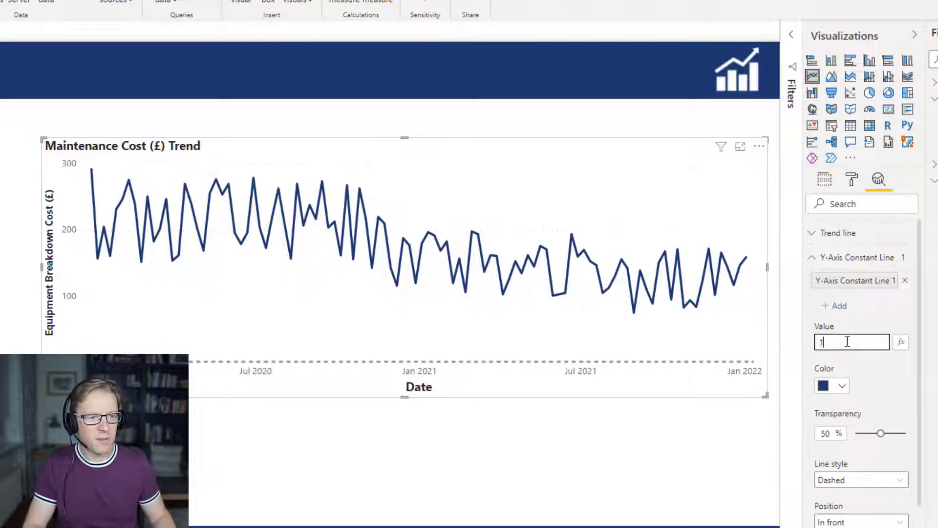
pyautogui.write('00')
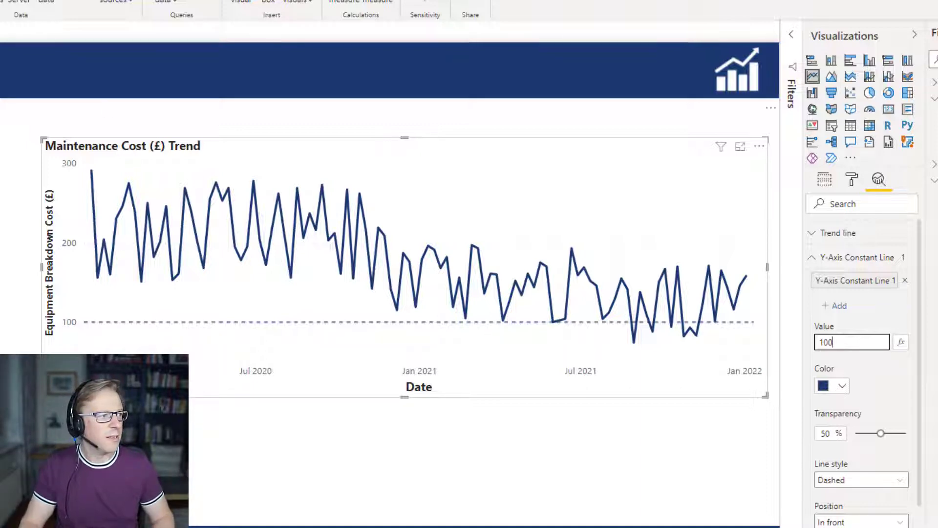
# Step: Check the Cost Threshold data in the Cost Target Threshold table and return to the report page
pyautogui.click(1, 59)
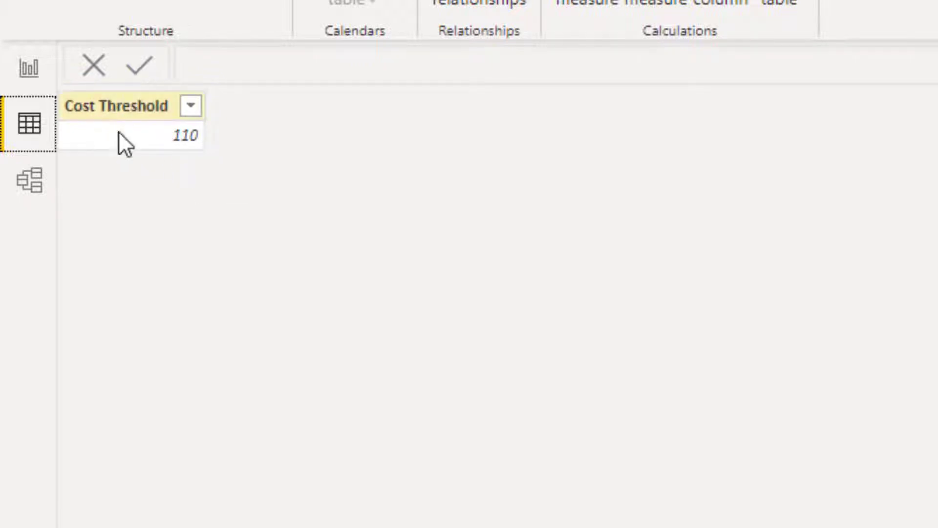
pyautogui.click(29, 69)
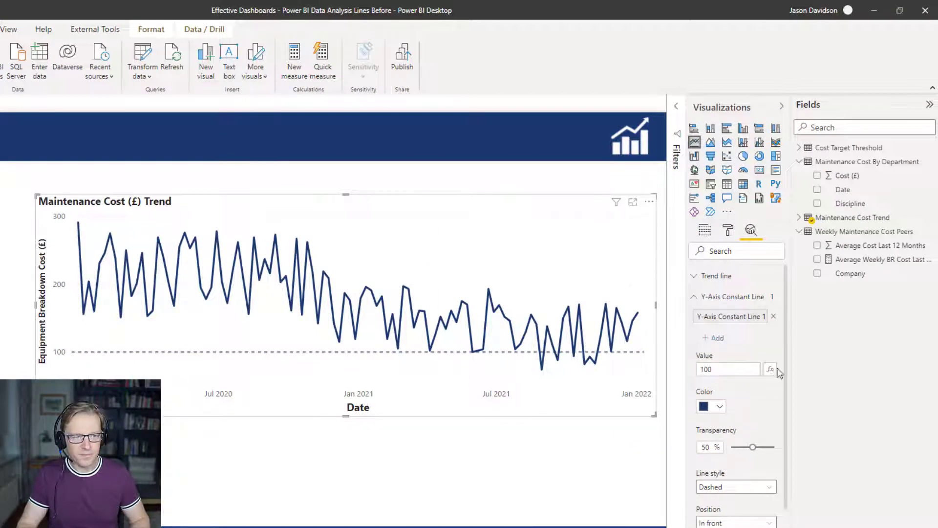
# Step: Base the Y-Axis Constant Line's value on the Cost Threshold field from the Cost Target Threshold table, summarized as Average
pyautogui.click(711, 370)
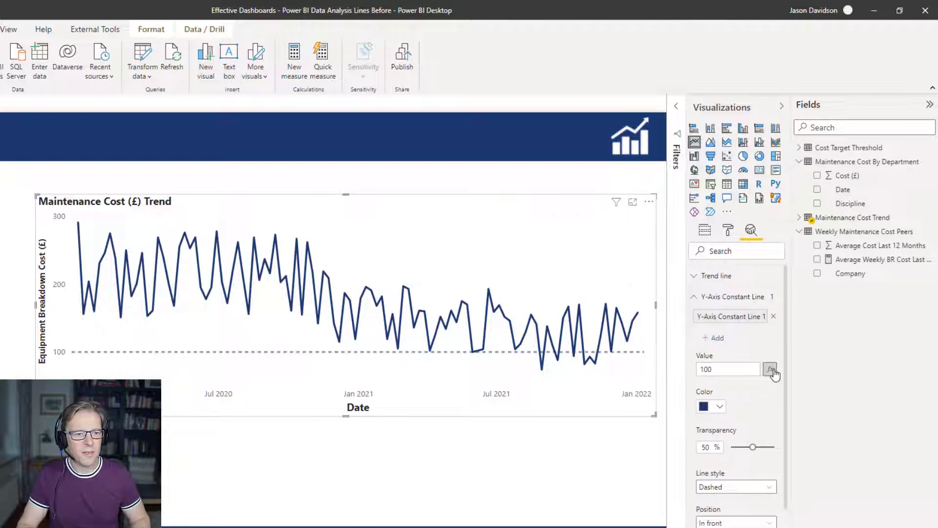
pyautogui.click(770, 369)
pyautogui.click(191, 184)
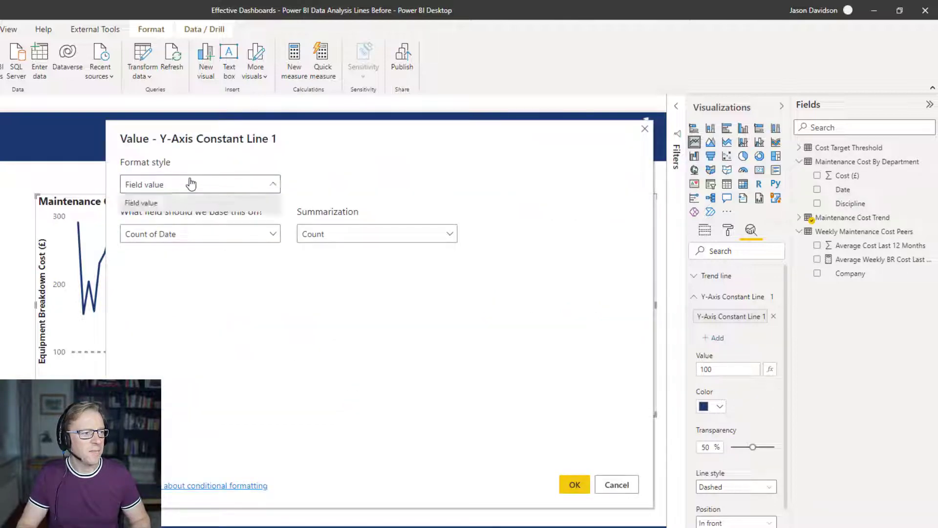
pyautogui.click(137, 184)
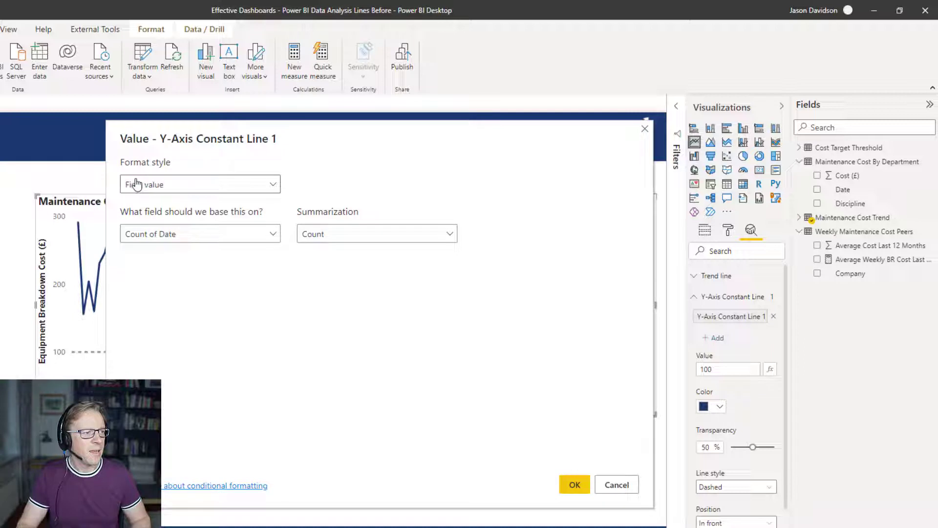
pyautogui.click(160, 239)
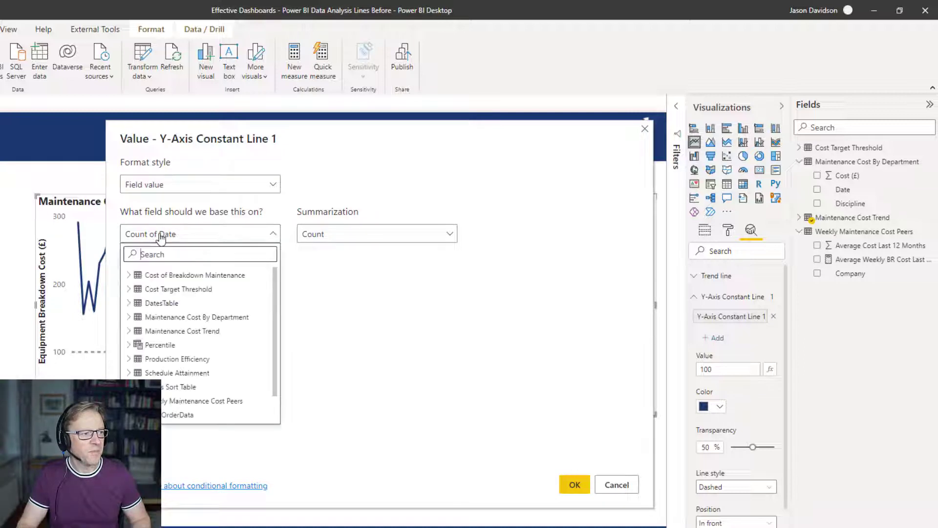
pyautogui.click(161, 289)
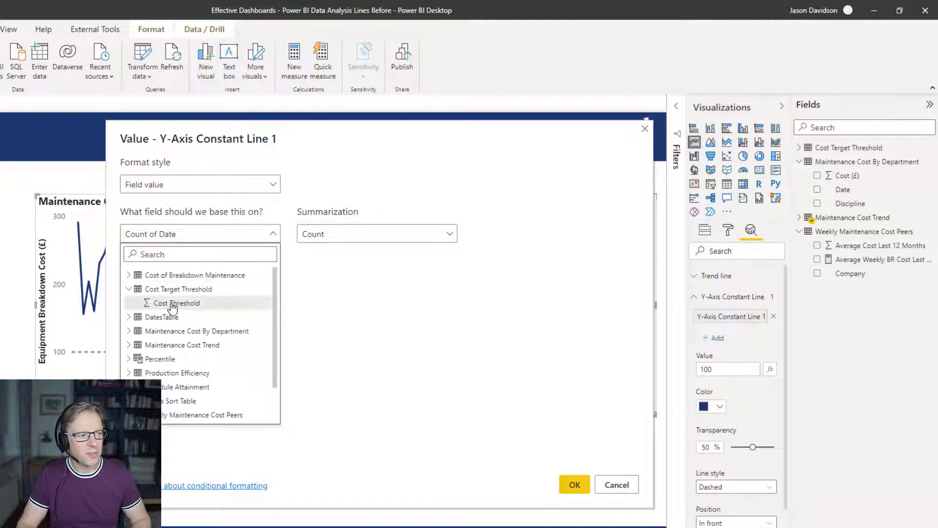
pyautogui.click(168, 304)
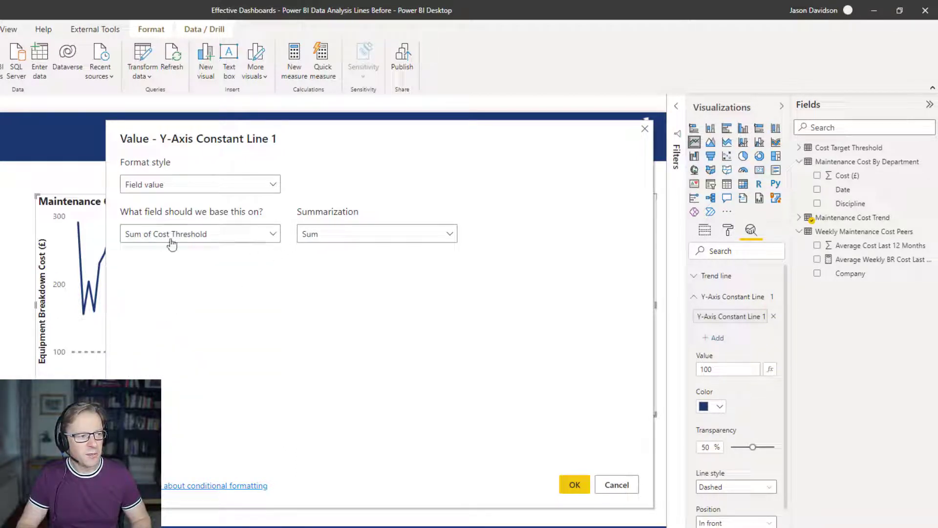
pyautogui.click(331, 239)
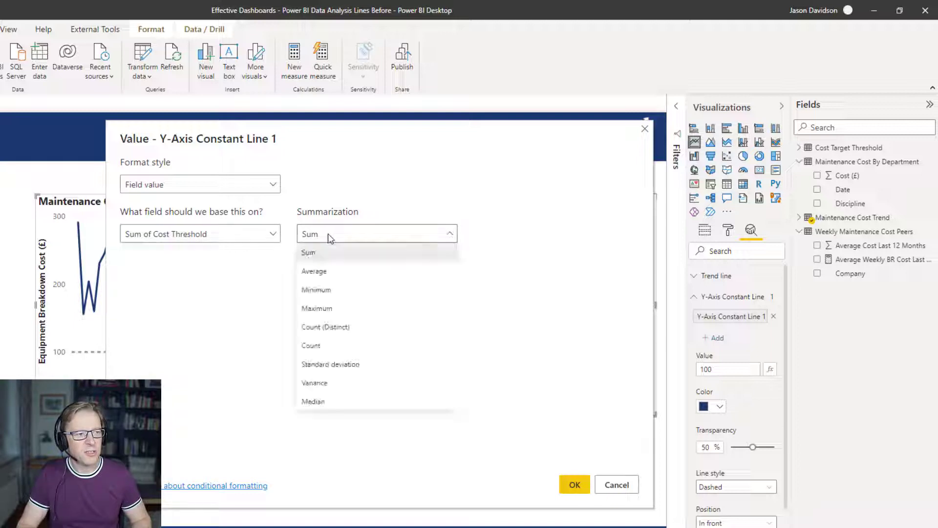
pyautogui.click(316, 272)
pyautogui.click(576, 488)
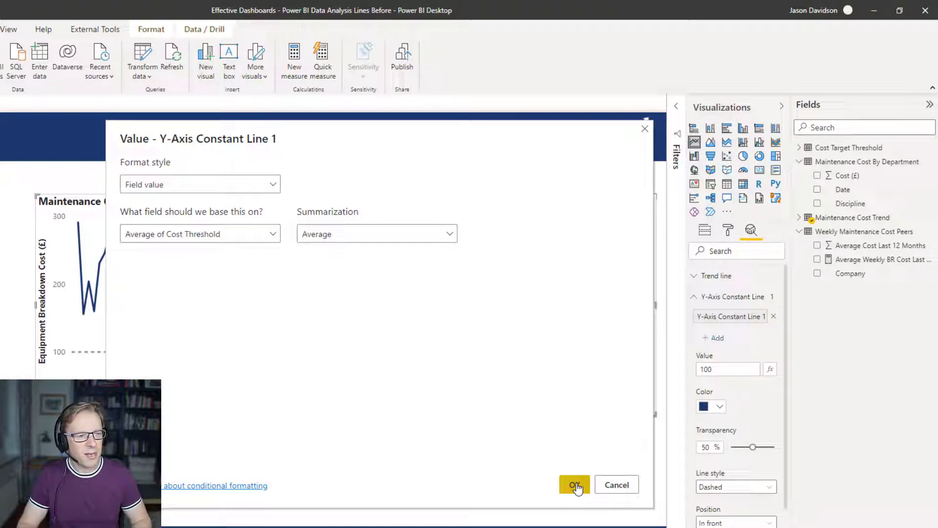
pyautogui.click(575, 485)
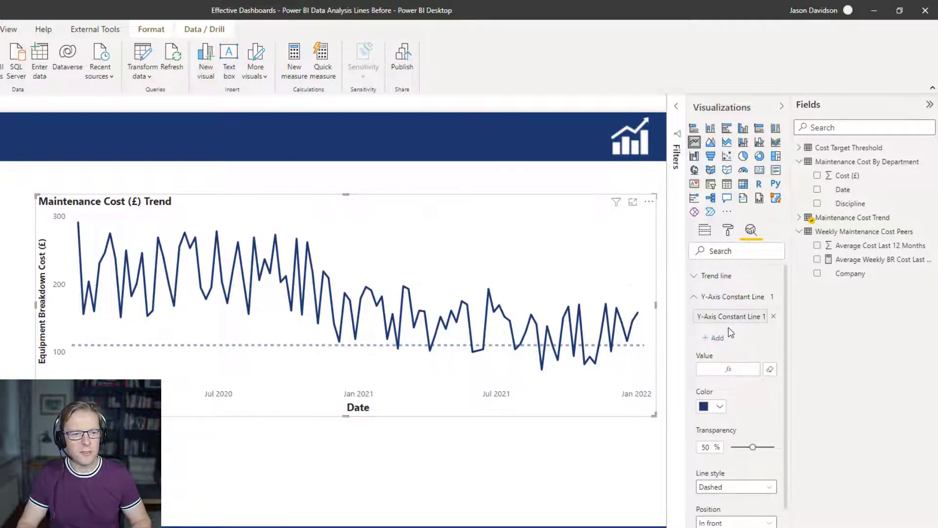
# Step: Turn on the constant line's data label, try Name as its text, and set the text to Both
pyautogui.moveTo(786, 383); pyautogui.dragTo(786, 475)
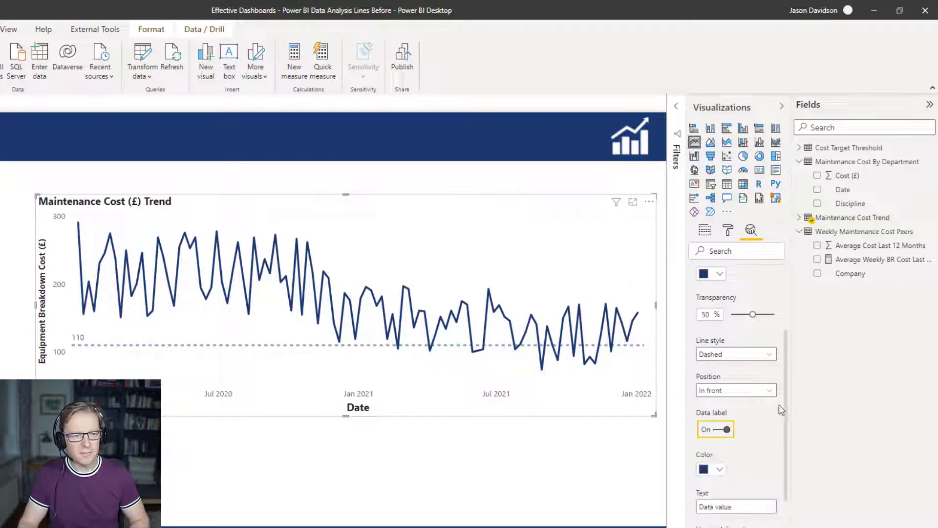
pyautogui.moveTo(785, 399); pyautogui.dragTo(789, 461)
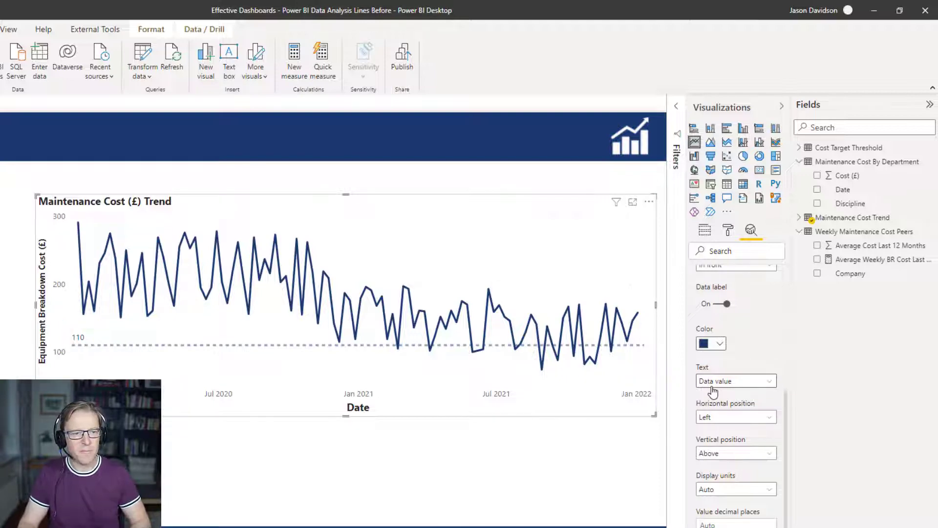
pyautogui.click(743, 386)
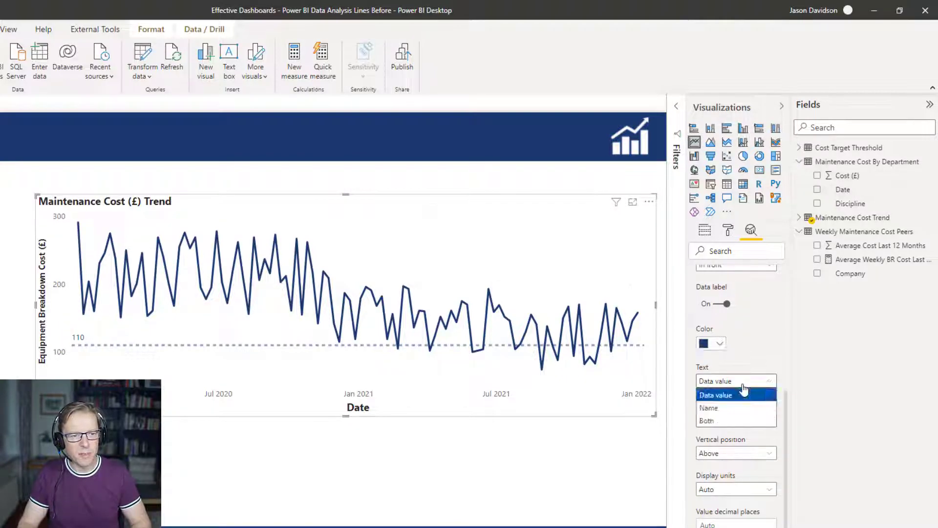
pyautogui.click(717, 412)
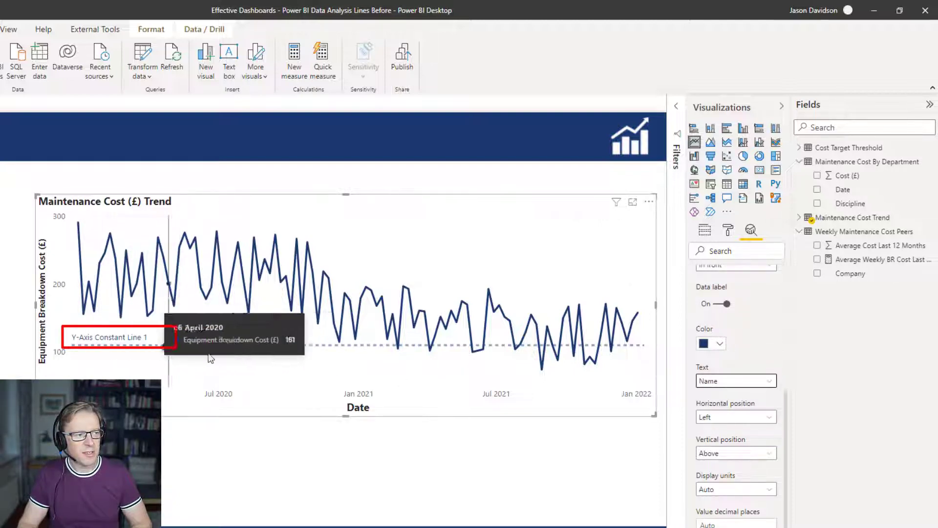
pyautogui.click(733, 385)
pyautogui.click(714, 419)
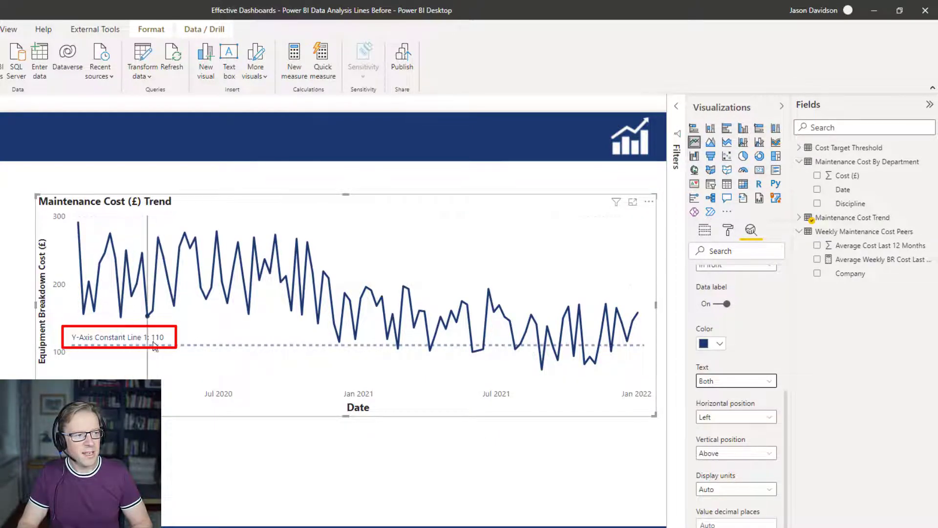
# Step: Rename the Y-Axis Constant Line as Cost Threshold Target
pyautogui.moveTo(784, 421); pyautogui.dragTo(807, 302)
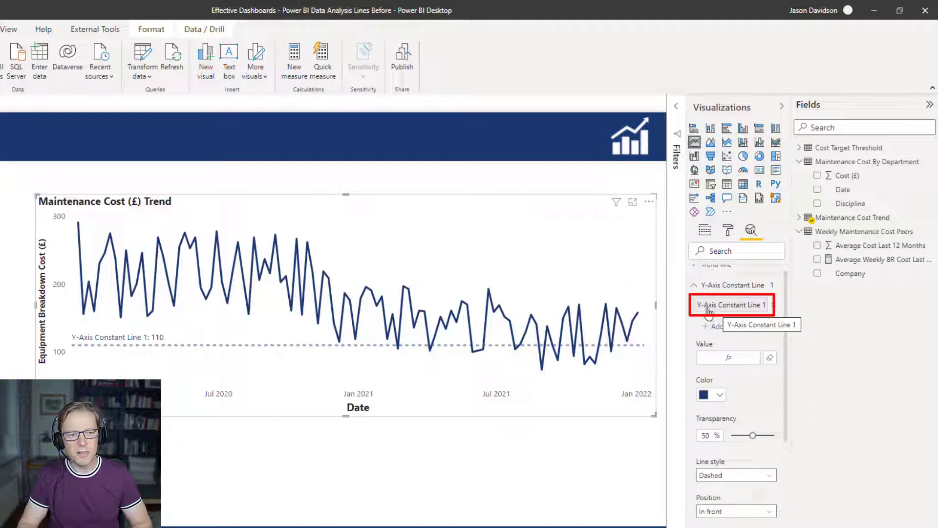
pyautogui.doubleClick(707, 309)
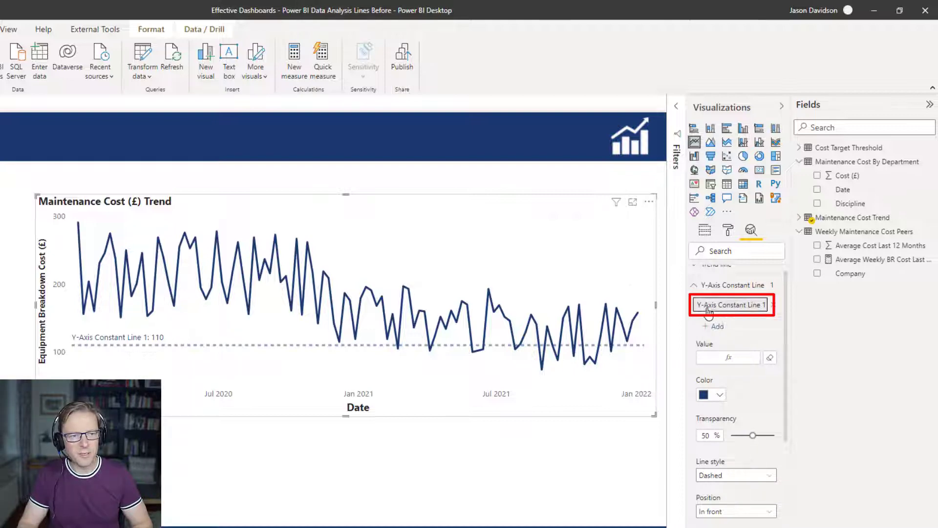
pyautogui.write('Cost Threshold Target')
pyautogui.press('Return')
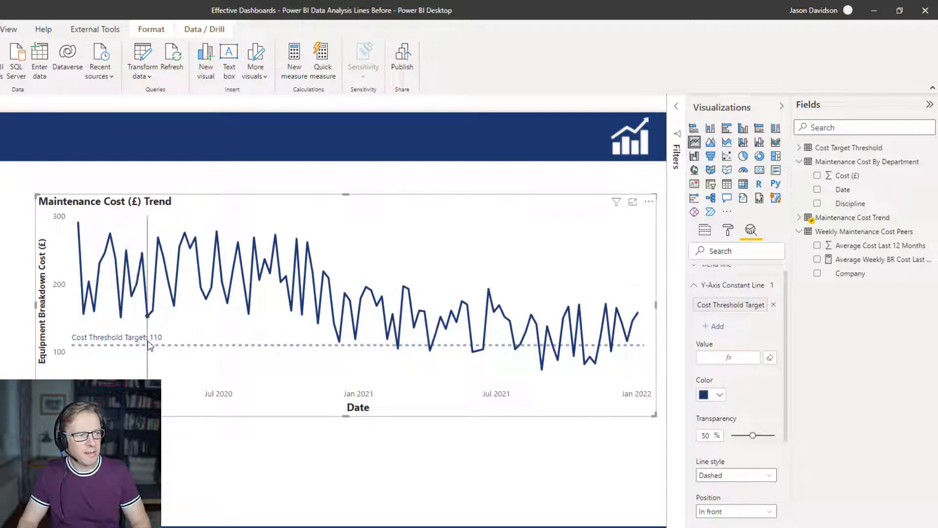
pyautogui.moveTo(153, 339)
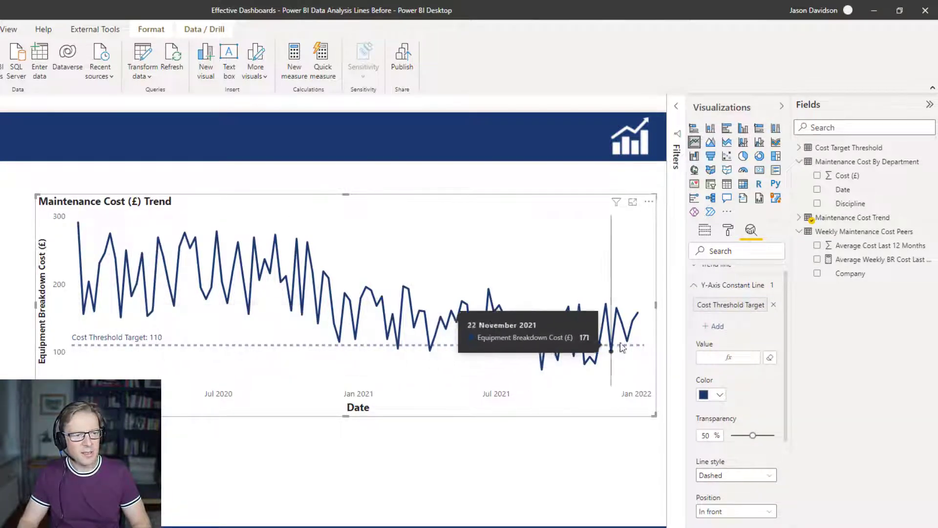
# Step: Try the Right horizontal position for the Cost Threshold Target label and return it to Left
pyautogui.scroll(-3, 788, 374)
pyautogui.moveTo(786, 371); pyautogui.dragTo(788, 481)
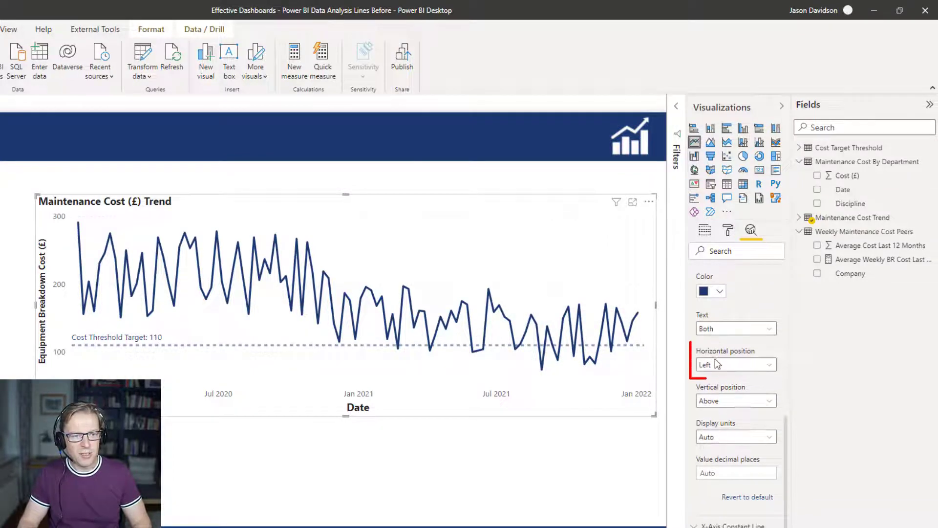
pyautogui.click(716, 365)
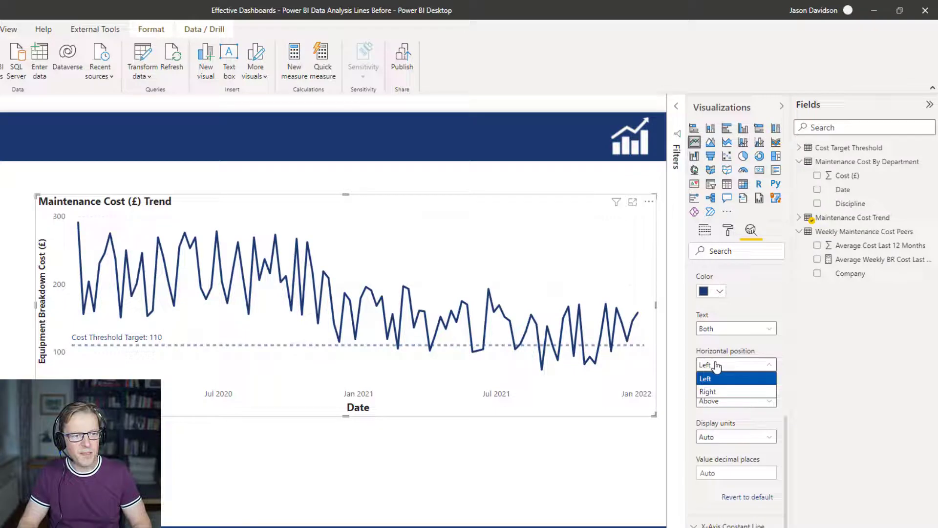
pyautogui.click(721, 393)
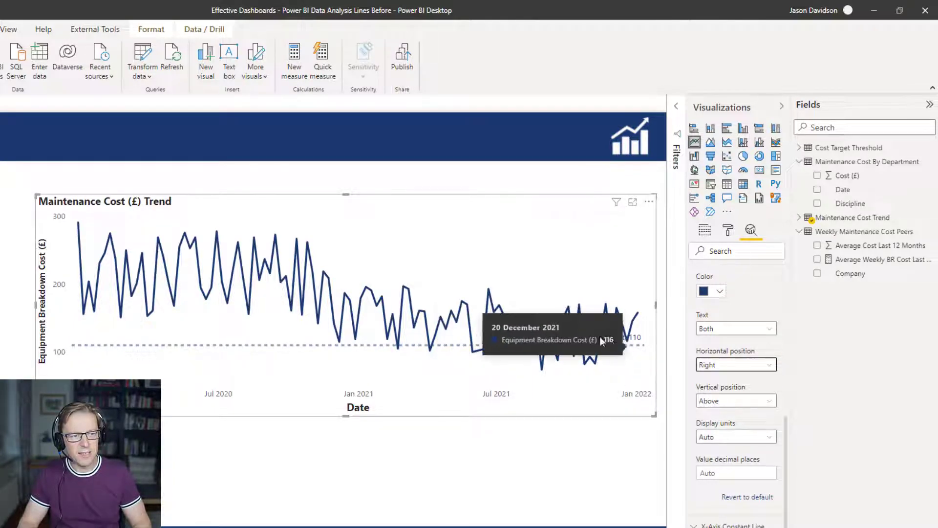
pyautogui.click(722, 367)
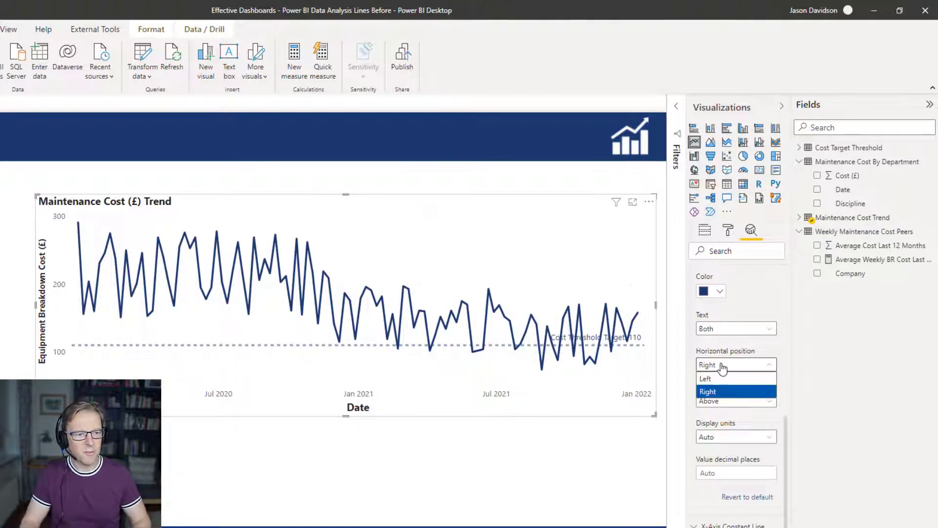
pyautogui.click(718, 378)
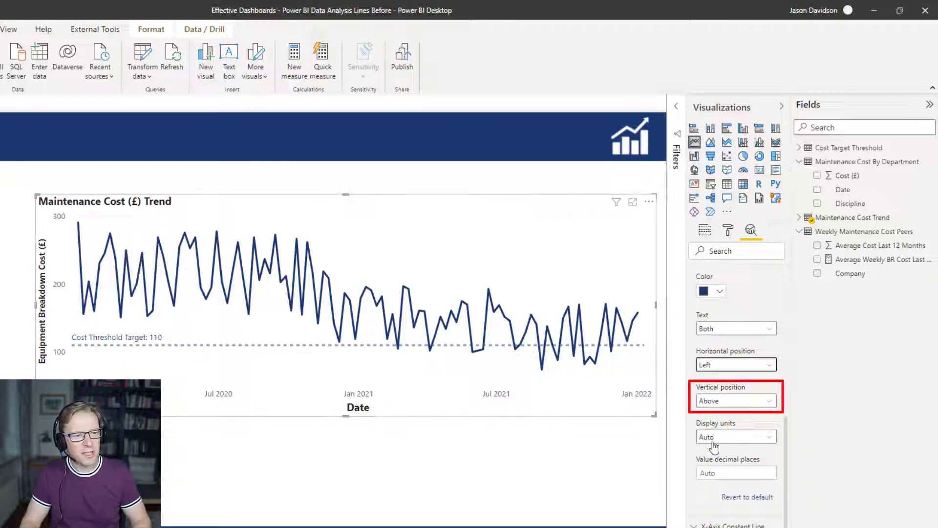
# Step: Try the Under vertical position for the Cost Threshold Target label and return it to Above
pyautogui.click(729, 406)
pyautogui.click(725, 428)
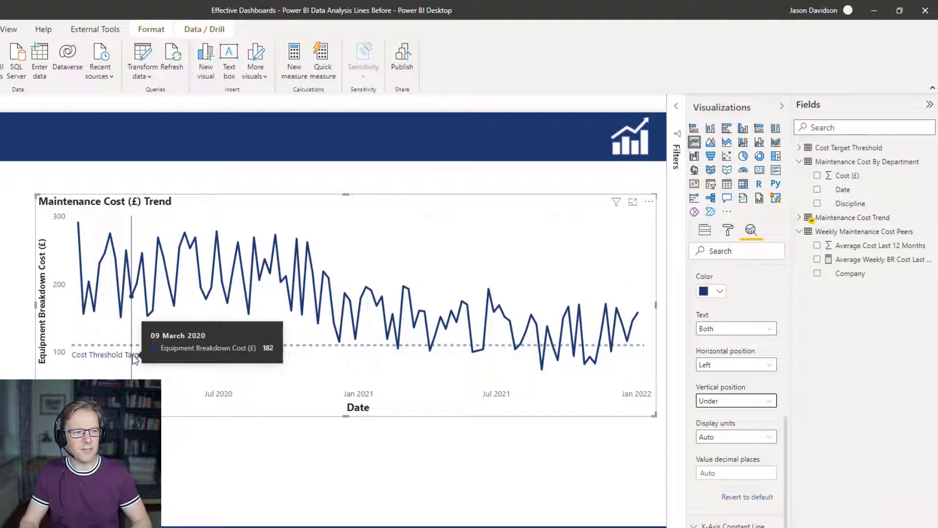
pyautogui.click(771, 402)
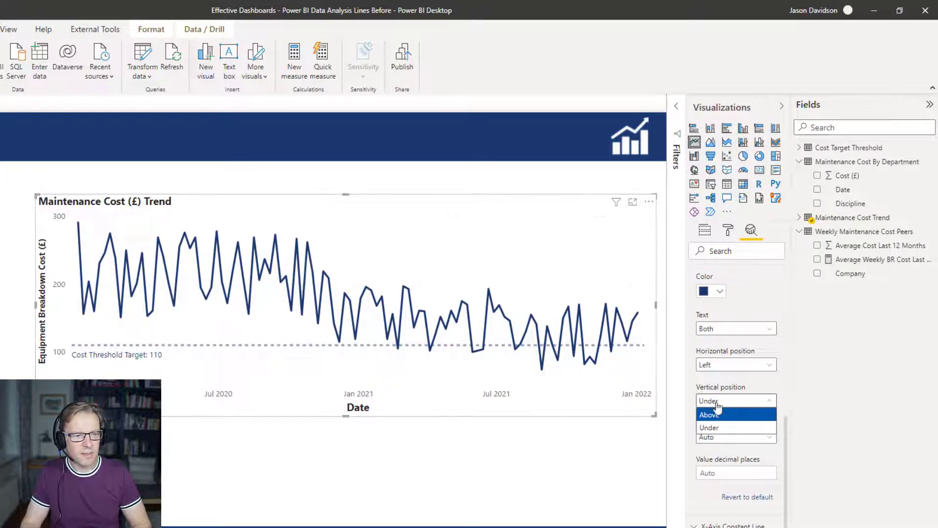
pyautogui.click(717, 420)
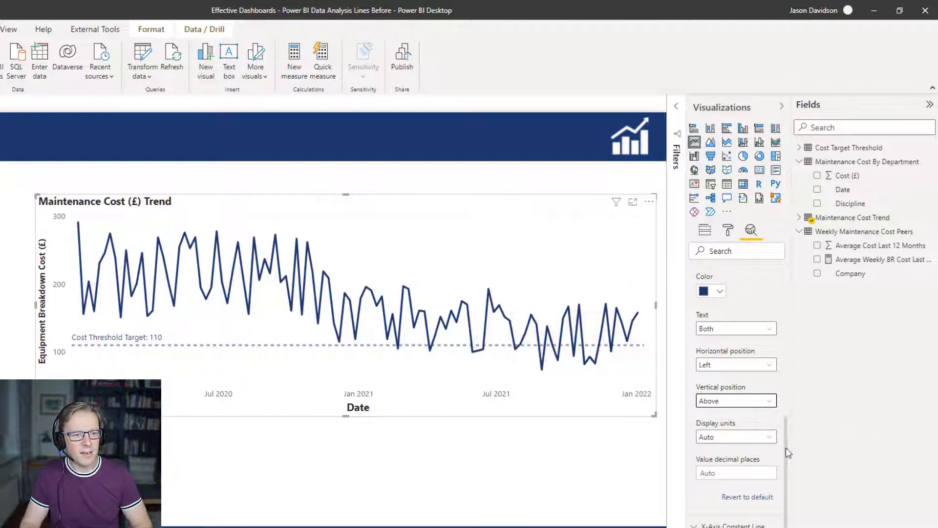
# Step: Add two X-Axis Constant Lines to the trend chart, Org Change 1 at 29/06/2020 and Org Change 2 at 16/11/2020
pyautogui.moveTo(786, 447); pyautogui.dragTo(813, 299)
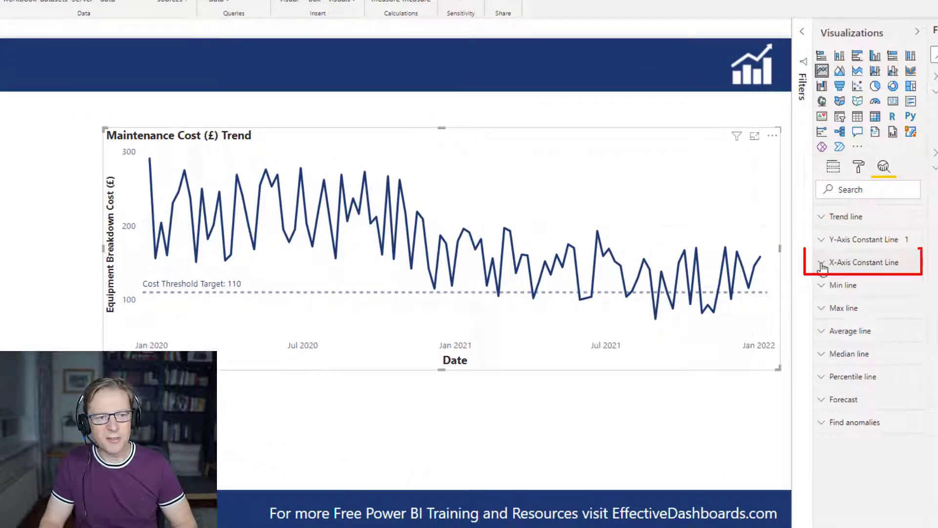
pyautogui.click(822, 263)
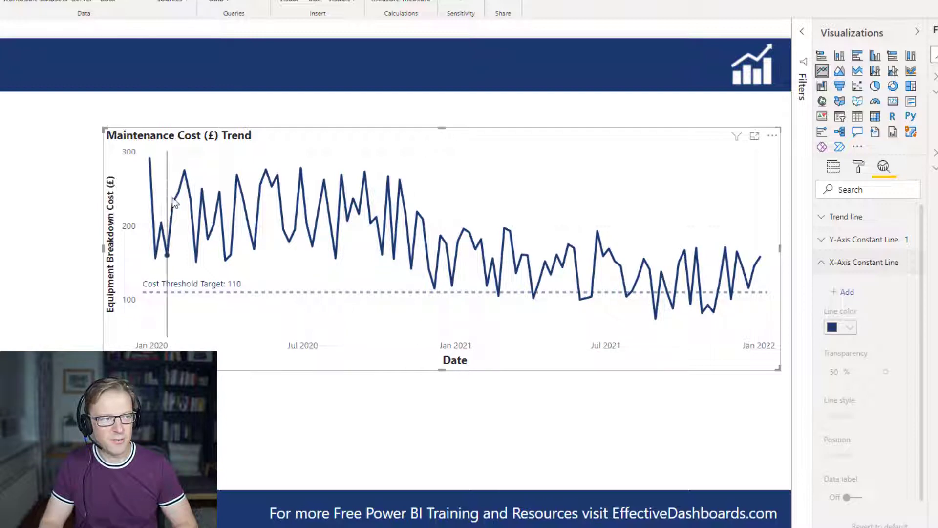
pyautogui.click(844, 293)
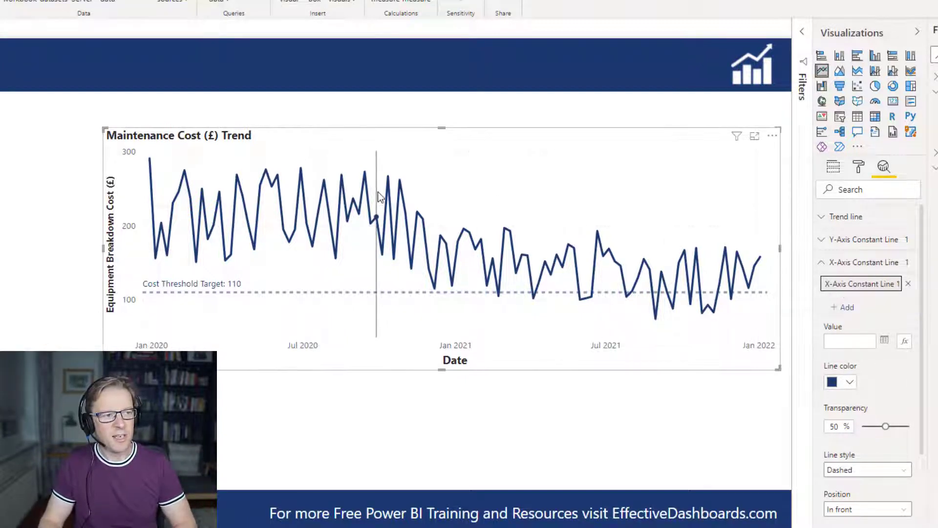
pyautogui.moveTo(394, 190)
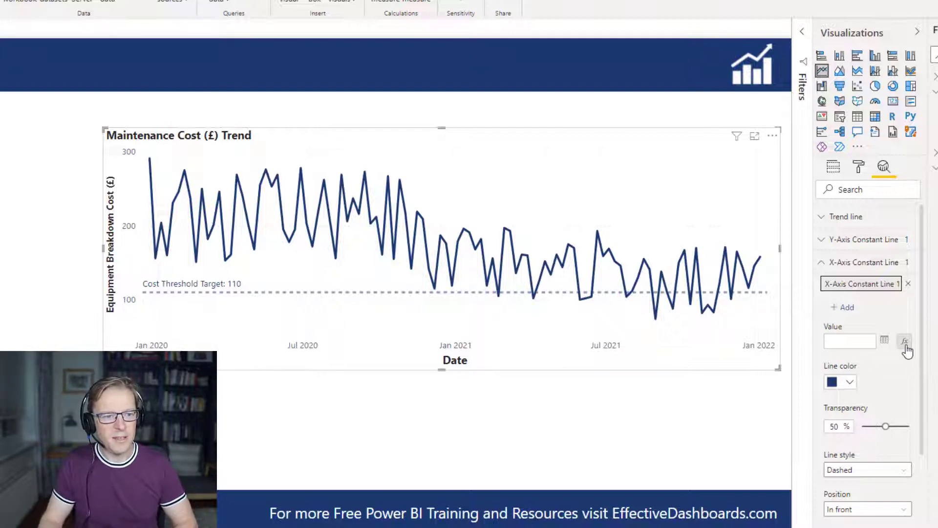
pyautogui.click(835, 341)
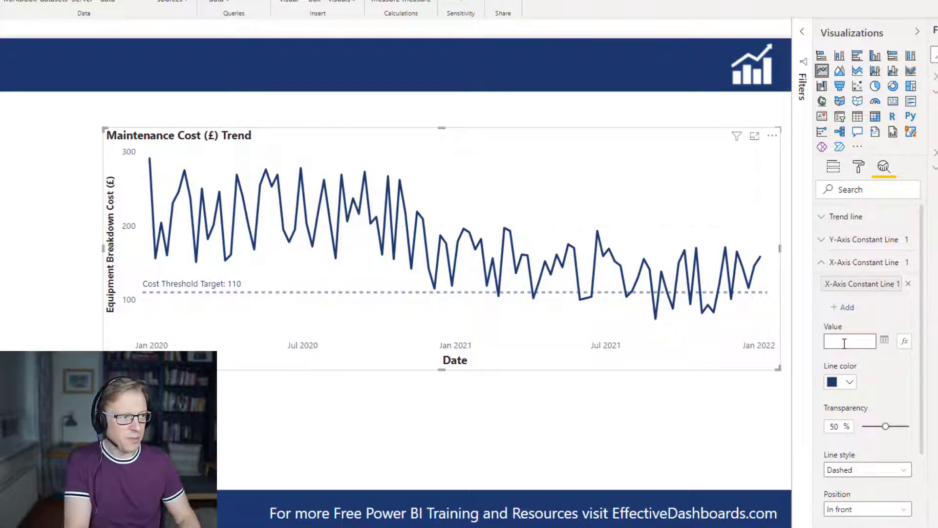
pyautogui.click(301, 168)
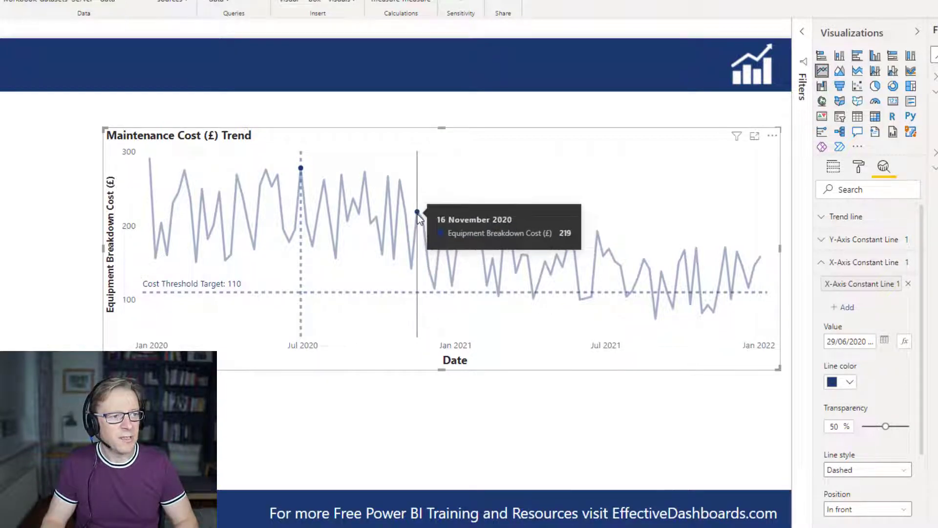
pyautogui.click(843, 307)
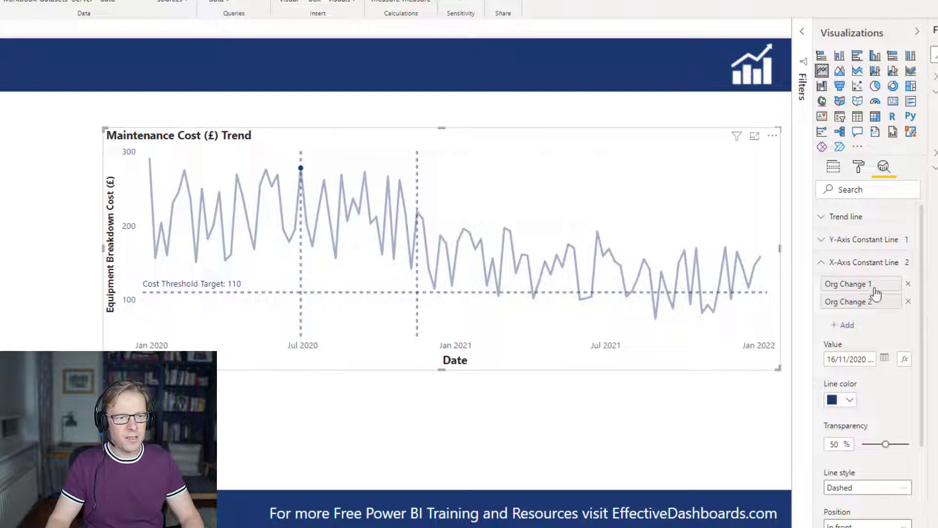
# Step: Turn on the data label for the Org Change 1 line and set its text to Both
pyautogui.moveTo(923, 278); pyautogui.dragTo(928, 395)
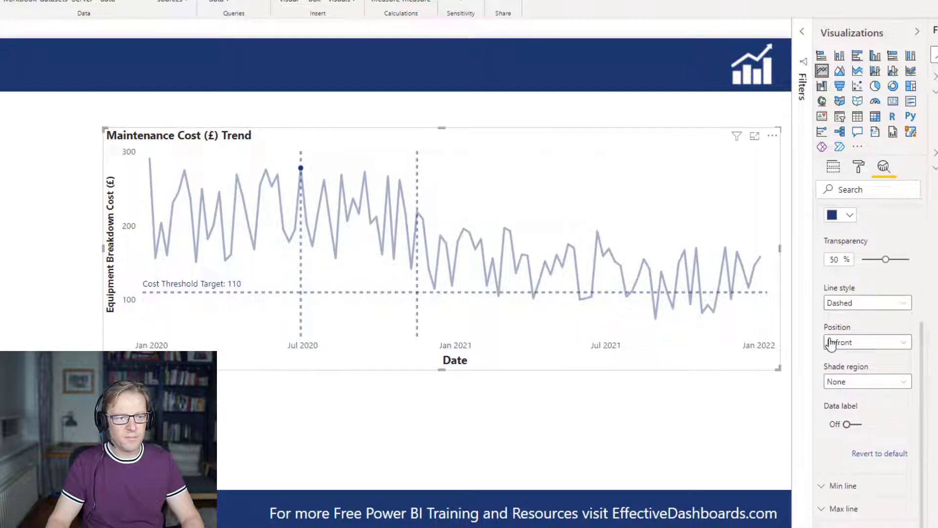
pyautogui.click(848, 425)
pyautogui.scroll(-1, 922, 411)
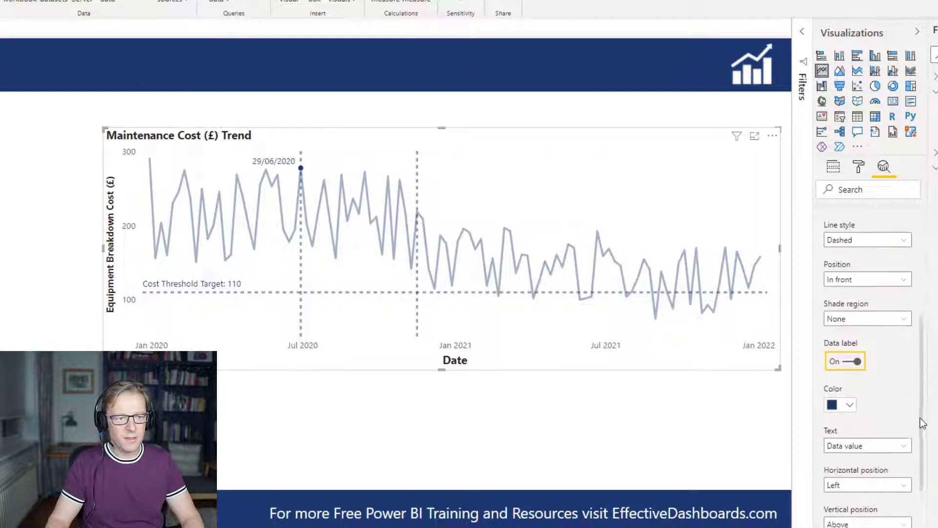
pyautogui.click(878, 436)
pyautogui.click(861, 476)
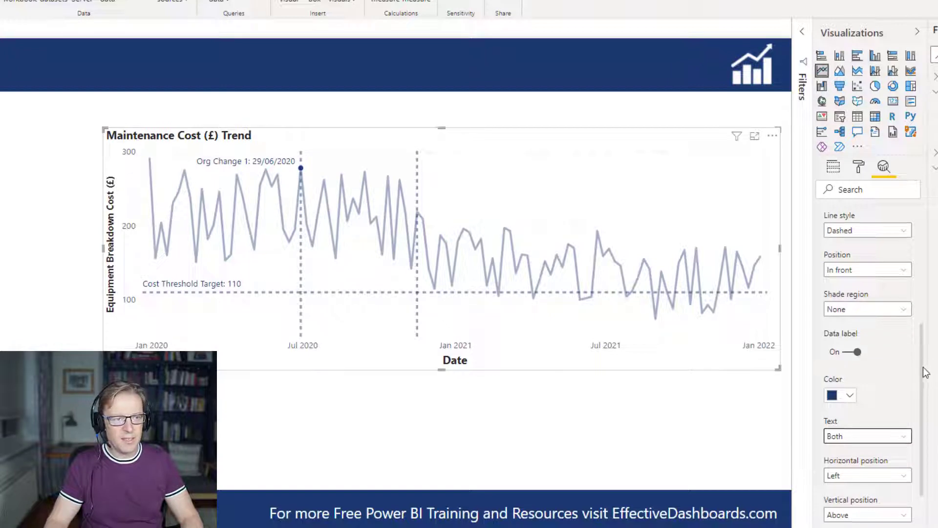
# Step: Turn on the Org Change 2 line's data label with its text set to Both
pyautogui.scroll(5, 870, 313)
pyautogui.click(857, 302)
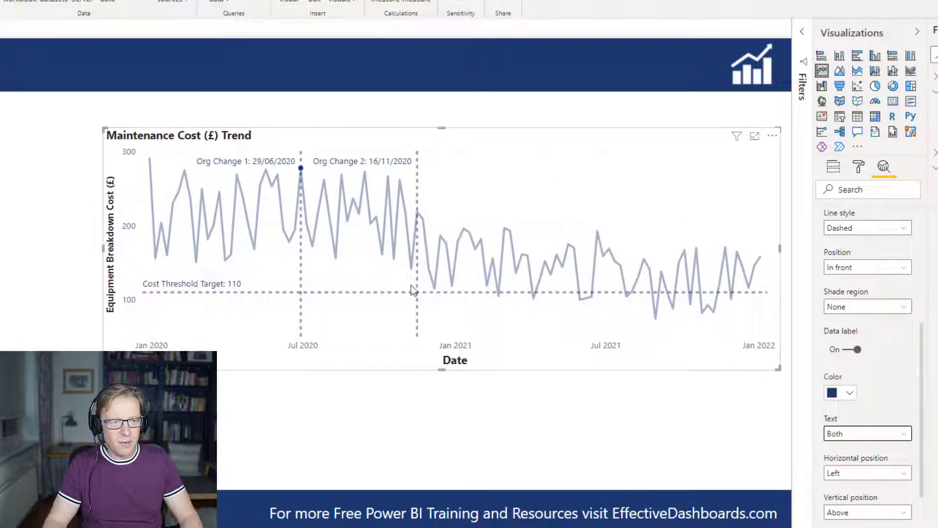
pyautogui.moveTo(303, 157)
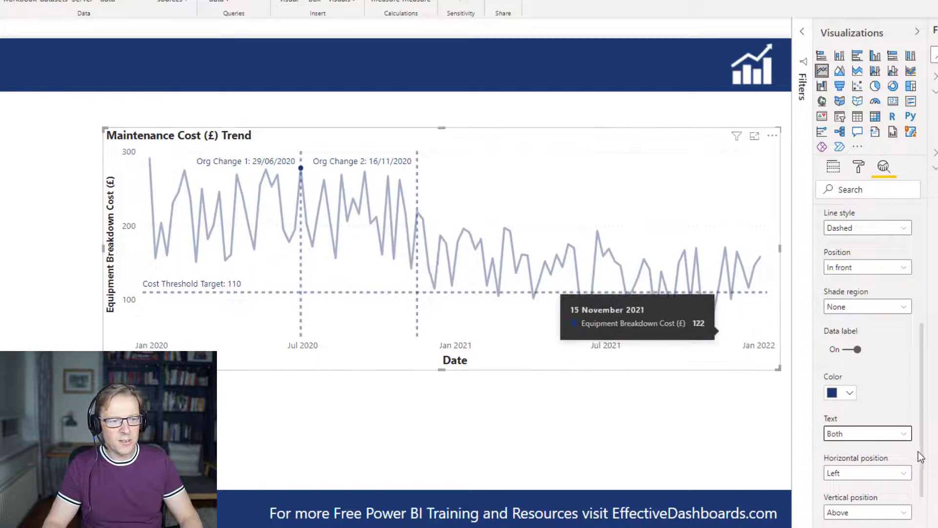
# Step: Shade the region After the Org Change 2 line with a shade transparency of 90%
pyautogui.scroll(-3, 923, 436)
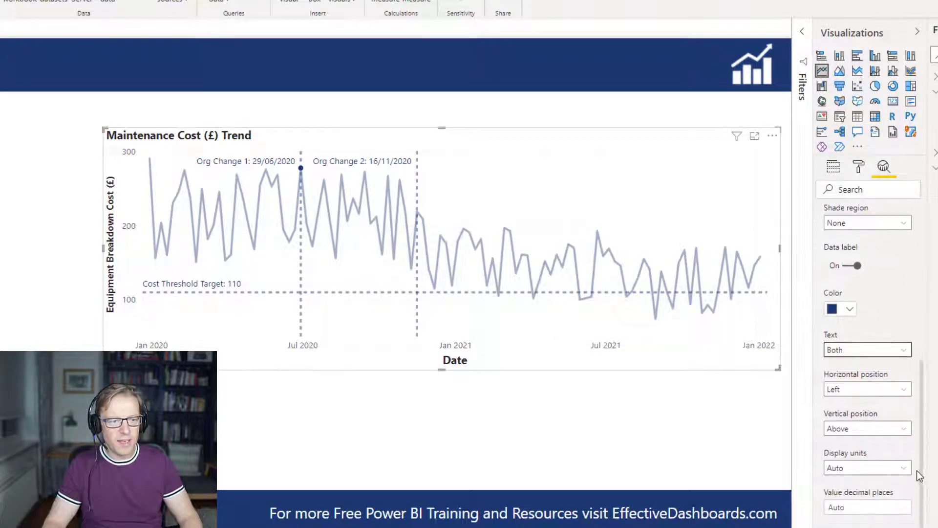
pyautogui.scroll(1, 922, 472)
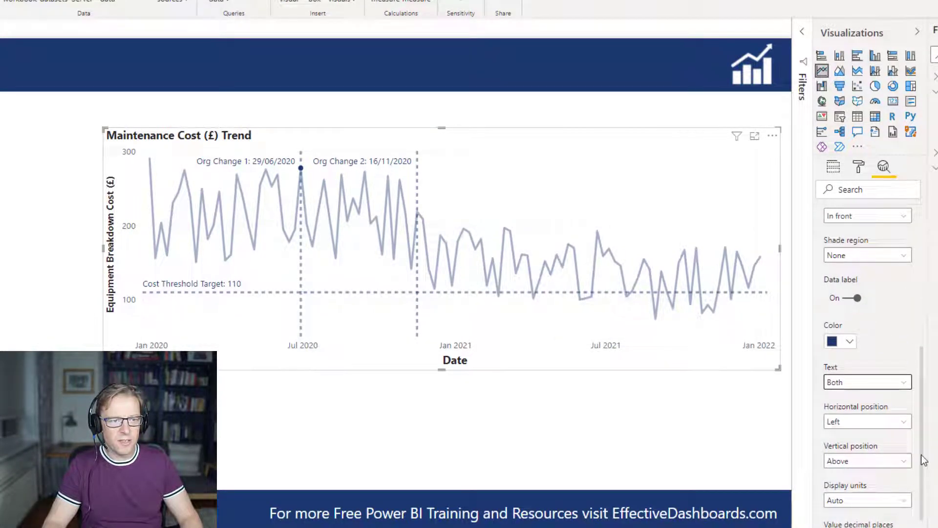
pyautogui.moveTo(923, 459); pyautogui.dragTo(921, 406)
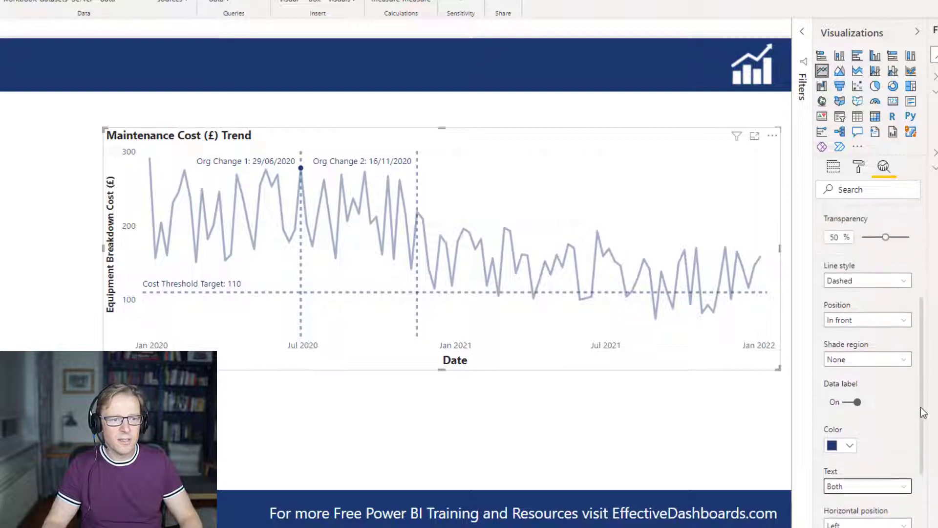
pyautogui.click(851, 365)
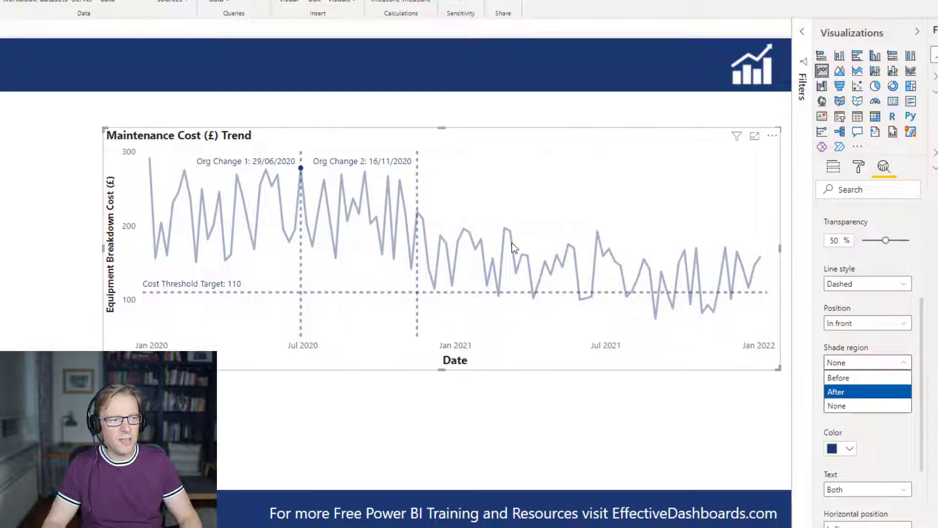
pyautogui.click(870, 393)
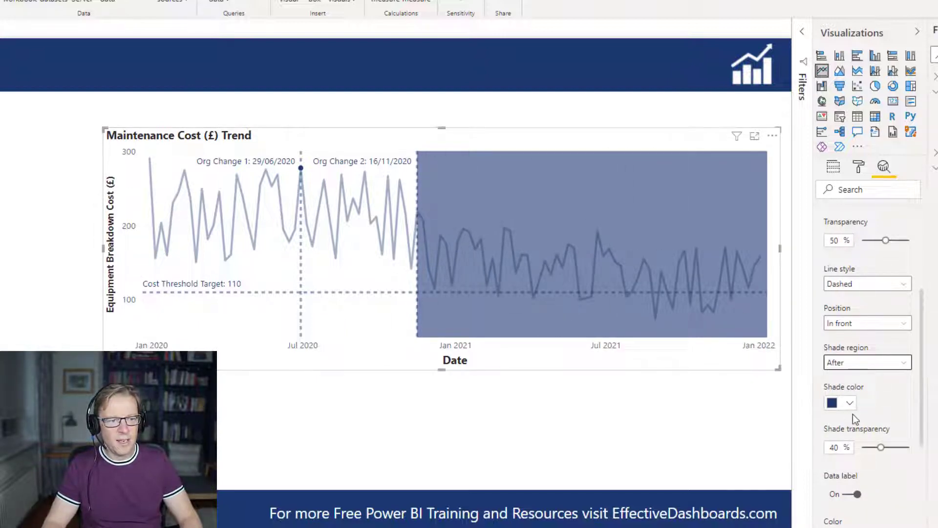
pyautogui.click(833, 448)
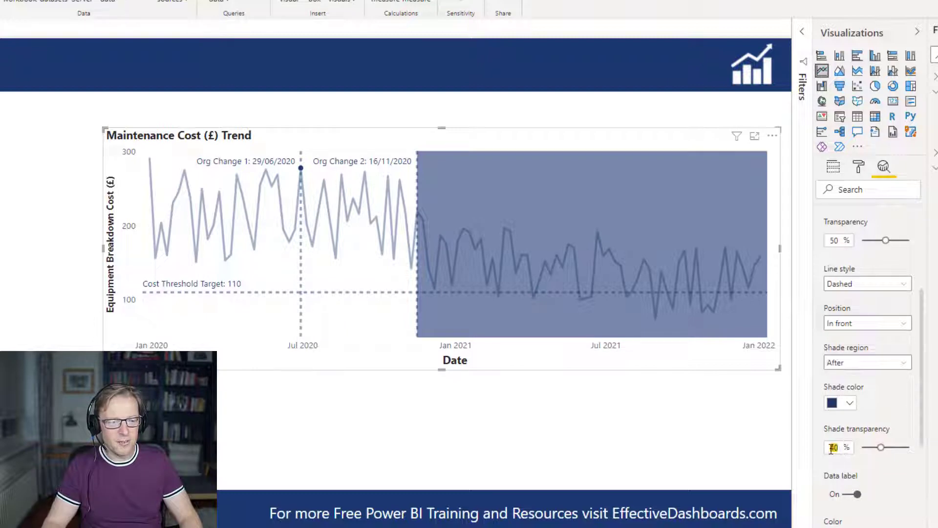
pyautogui.write('90')
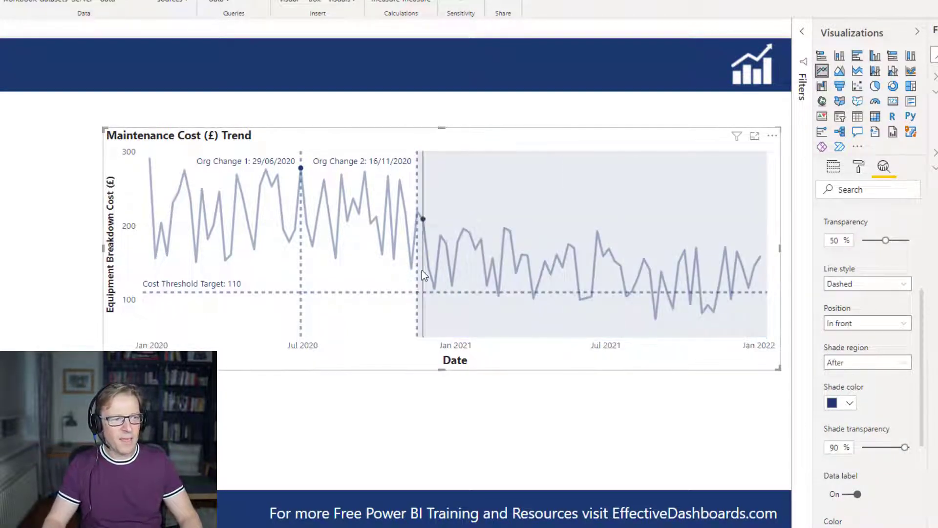
# Step: Shade the region After the Org Change 1 line at 90% shade transparency and deselect the chart
pyautogui.scroll(4, 901, 296)
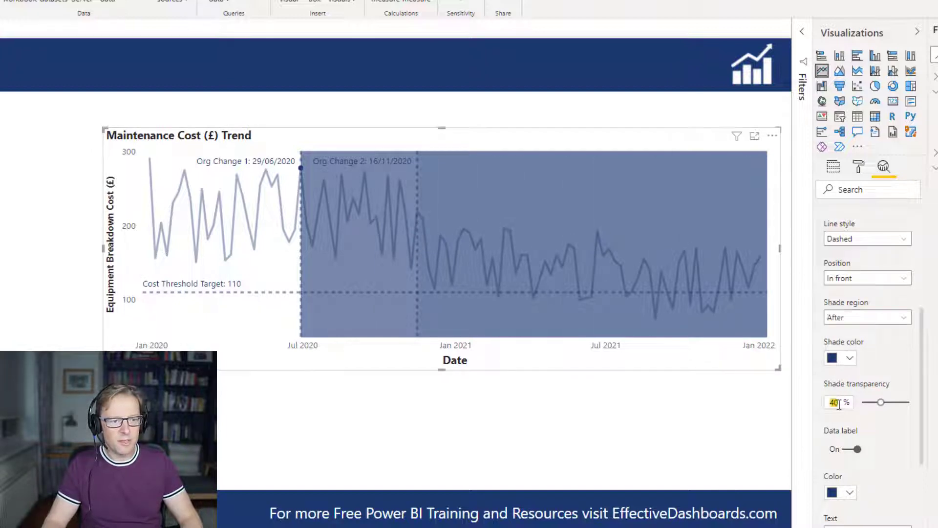
pyautogui.write('90')
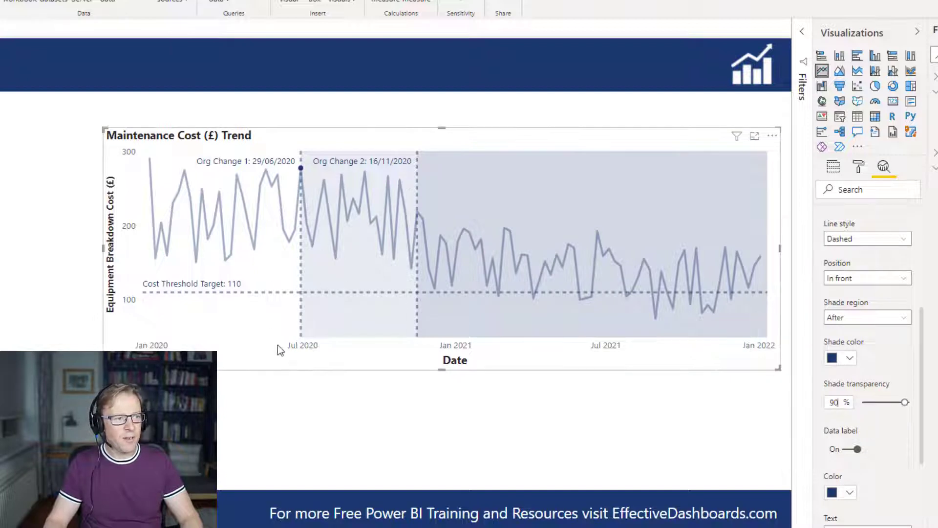
pyautogui.click(268, 403)
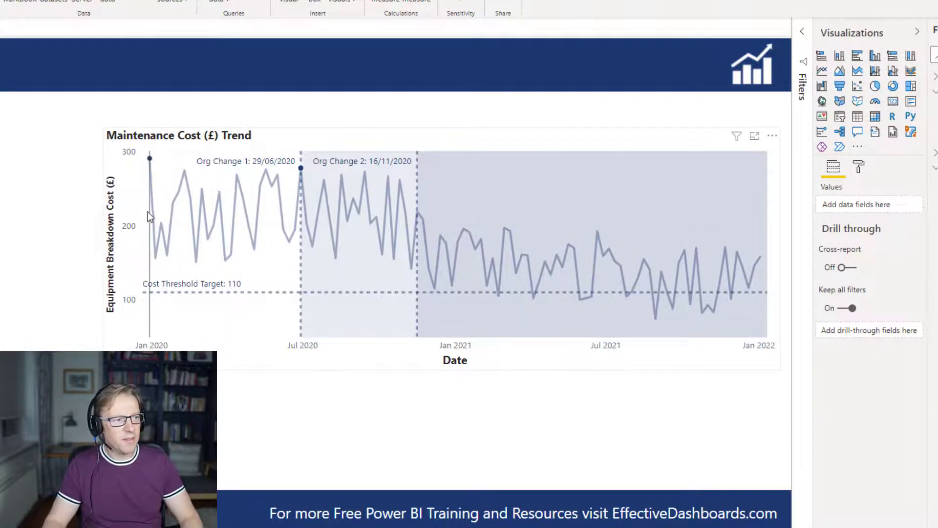
# Step: Set the horizontal position of the Org Change 1 line's data label to Right on the Maintenance Cost (£) Trend chart
pyautogui.click(260, 353)
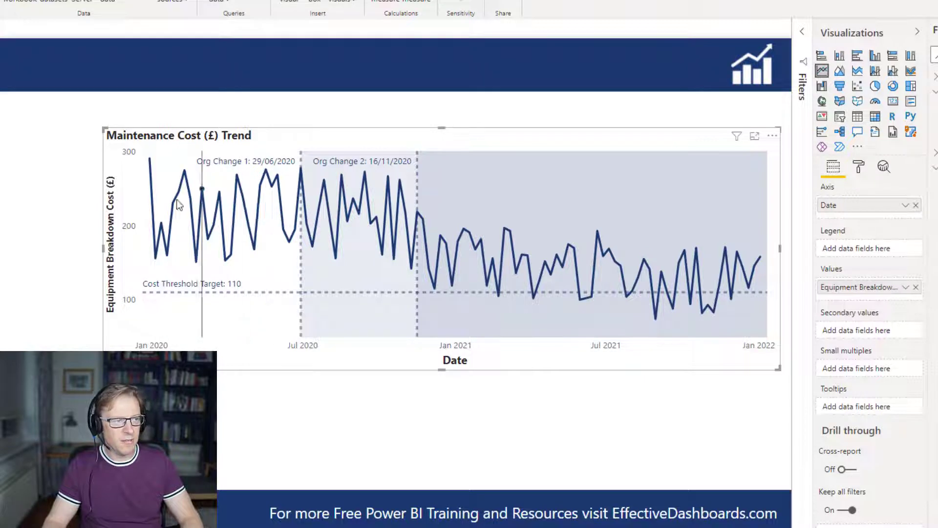
pyautogui.moveTo(255, 205)
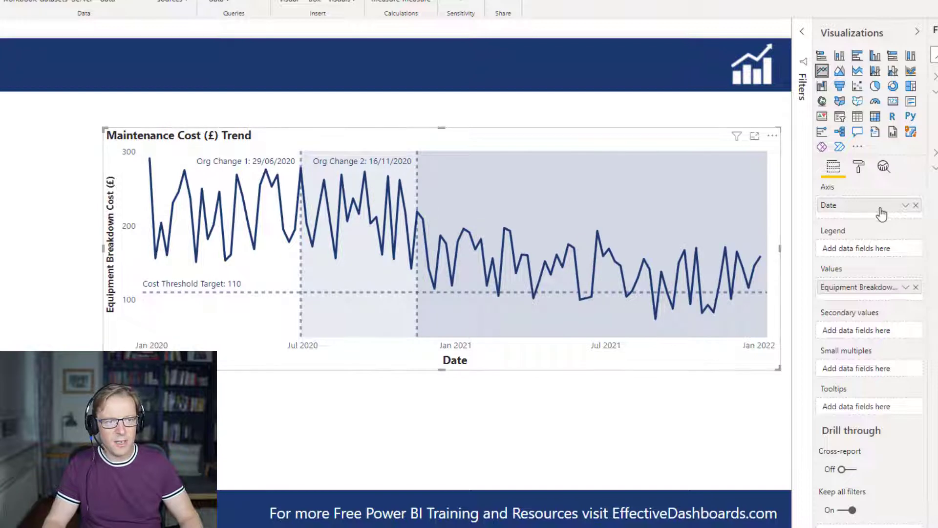
pyautogui.click(884, 168)
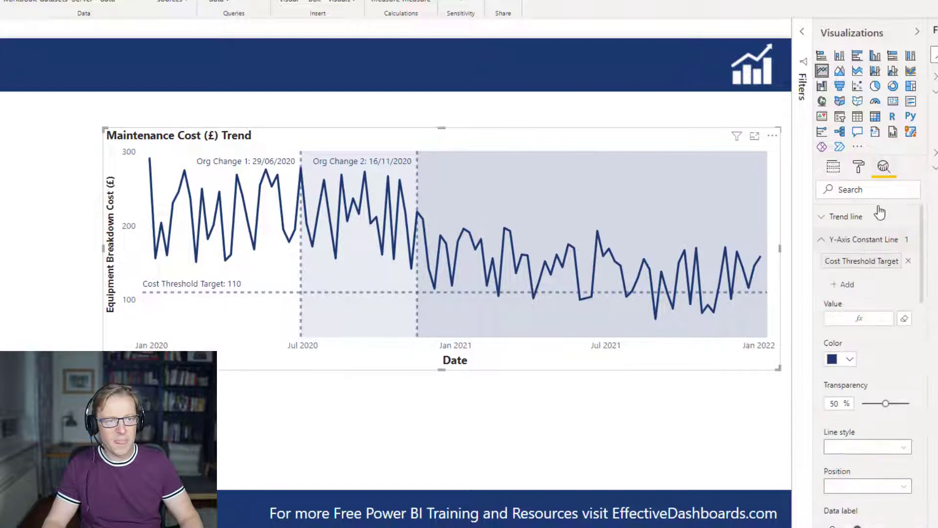
pyautogui.click(822, 241)
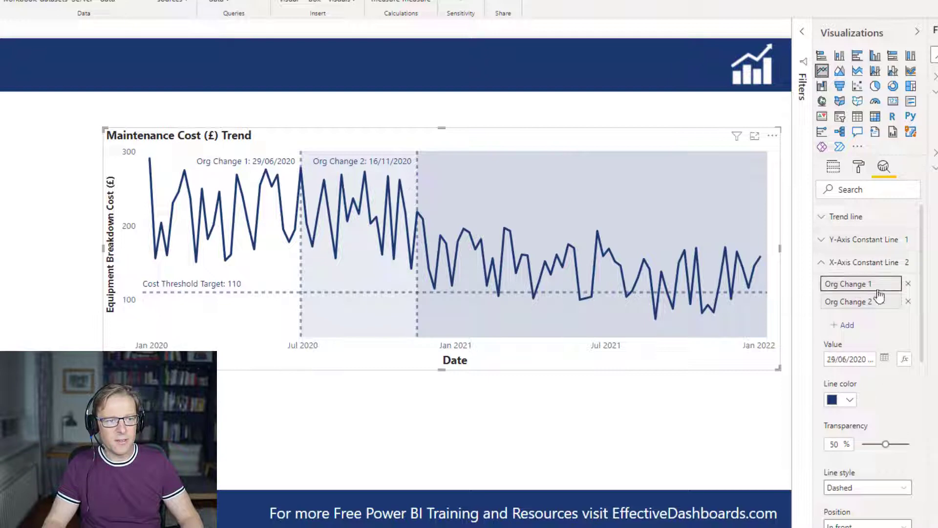
pyautogui.scroll(-5, 925, 321)
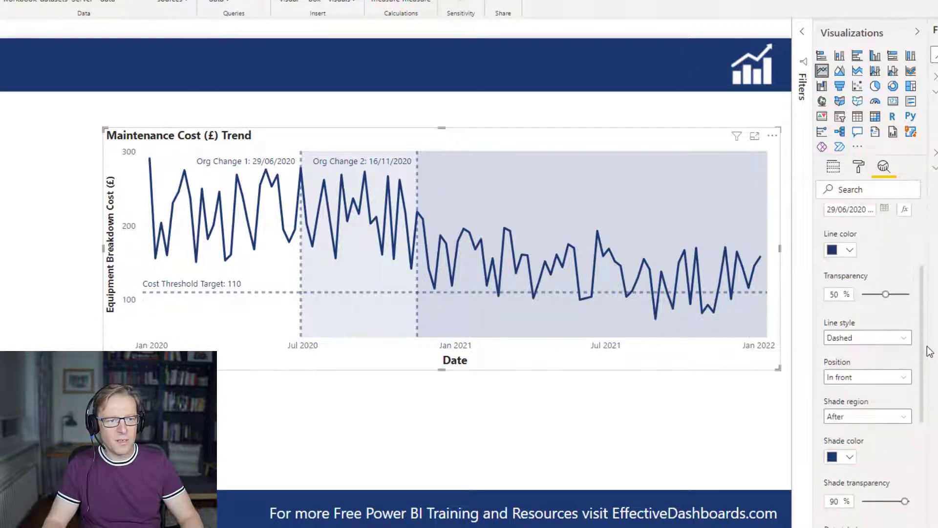
pyautogui.scroll(-5, 928, 357)
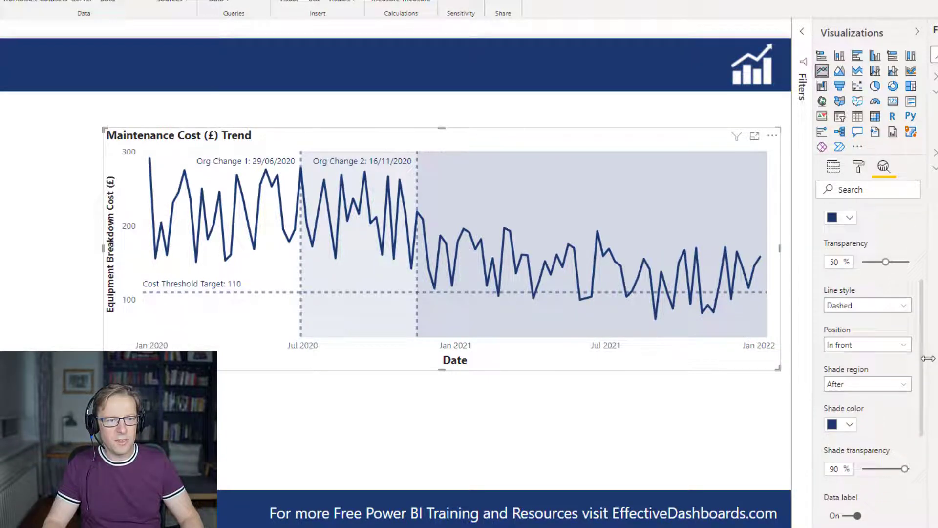
pyautogui.scroll(-8, 924, 418)
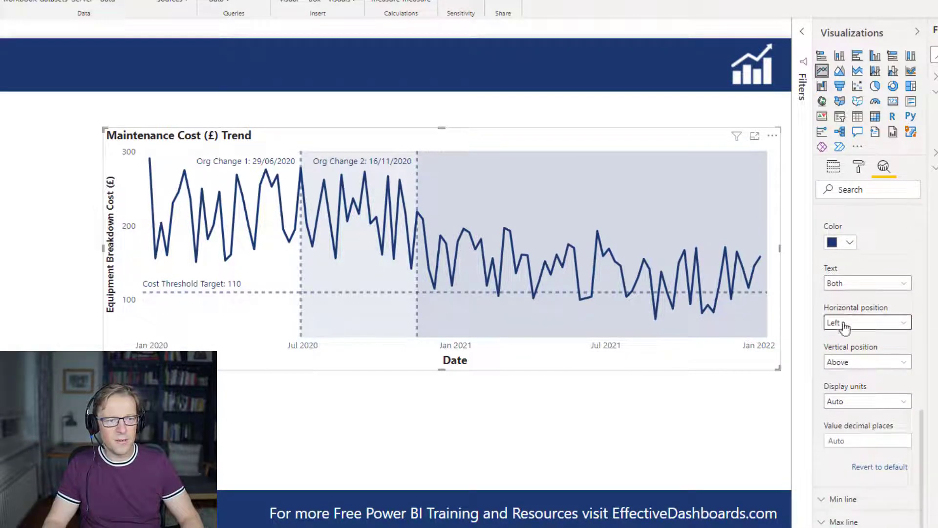
pyautogui.click(845, 326)
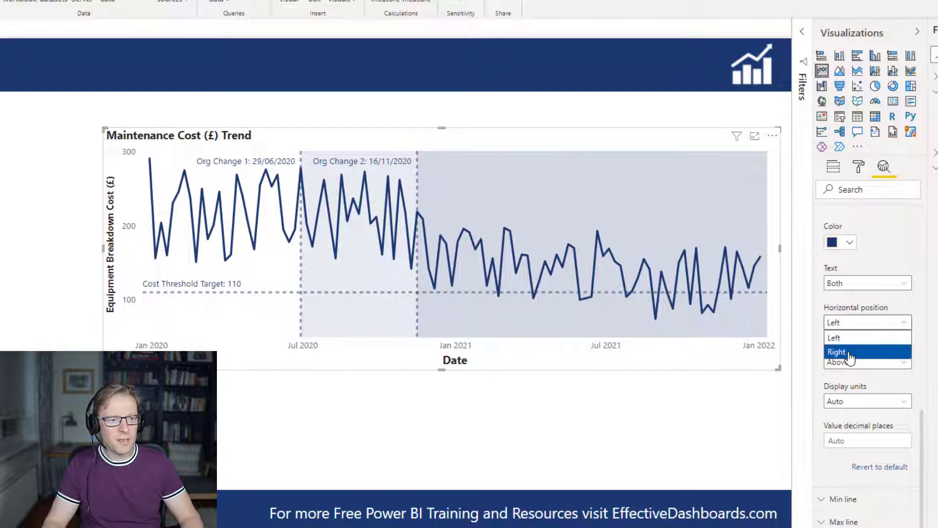
pyautogui.click(850, 352)
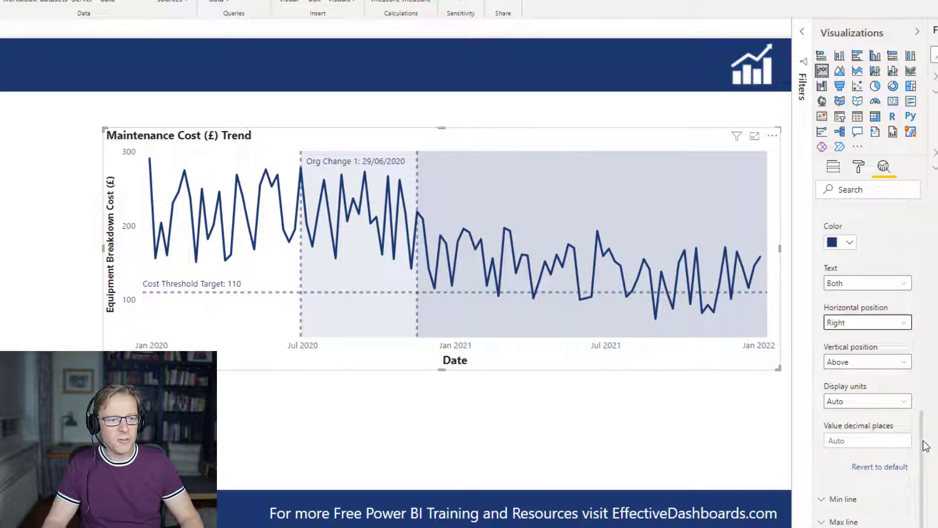
pyautogui.moveTo(927, 441); pyautogui.dragTo(933, 274)
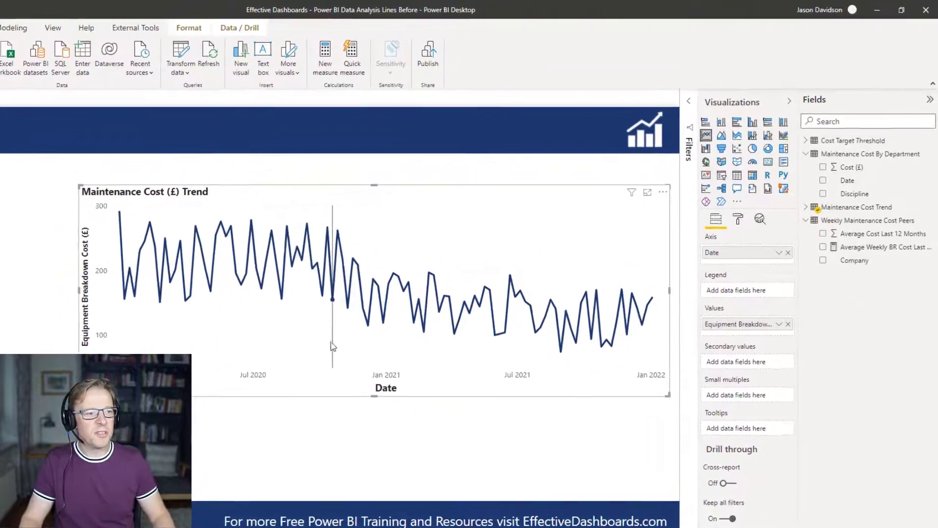
# Step: Add a forecast line to the Maintenance Cost (£) Trend chart on the Forecast Line page
pyautogui.click(754, 226)
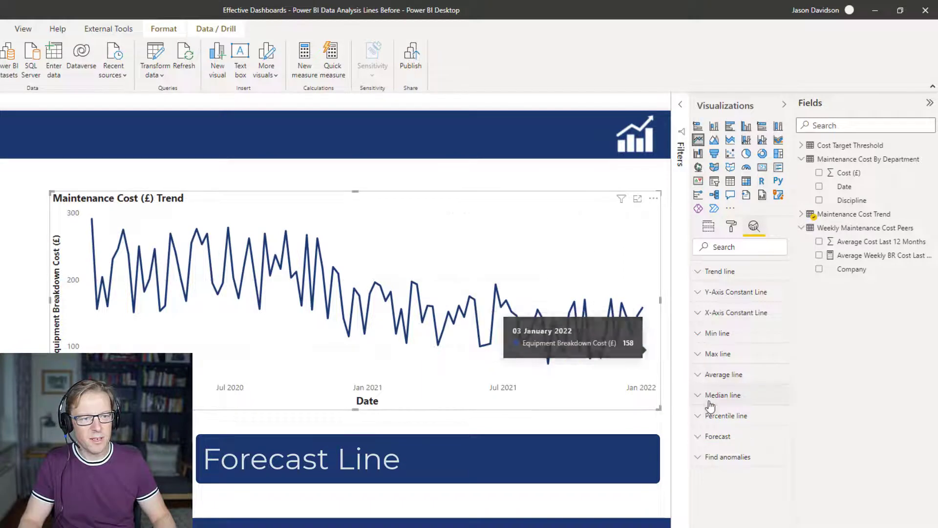
pyautogui.click(708, 439)
pyautogui.click(720, 465)
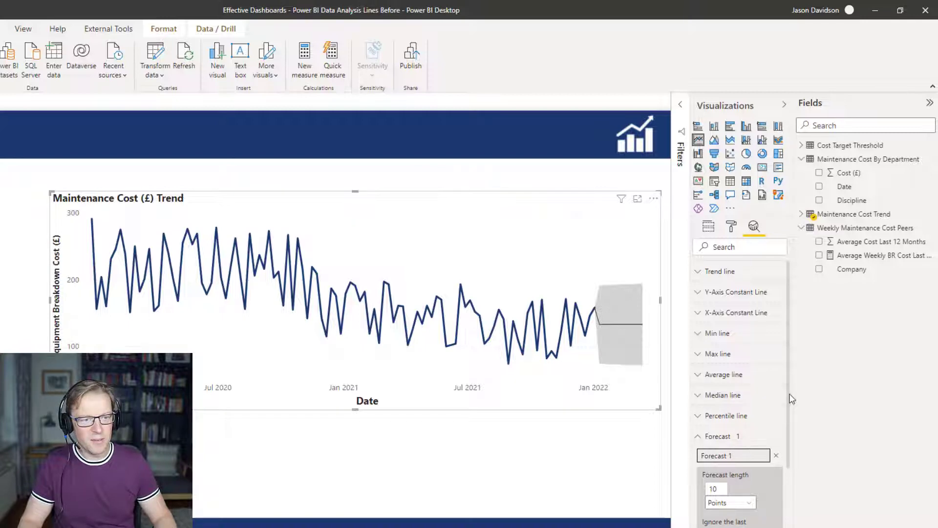
# Step: Change the forecast length unit to Months for a 10-month forecast and apply it
pyautogui.scroll(-5, 792, 398)
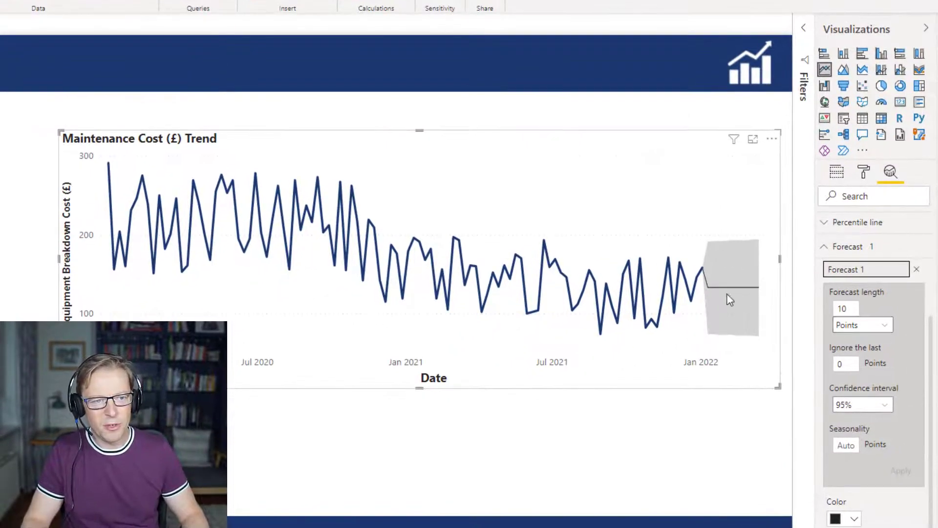
pyautogui.click(847, 327)
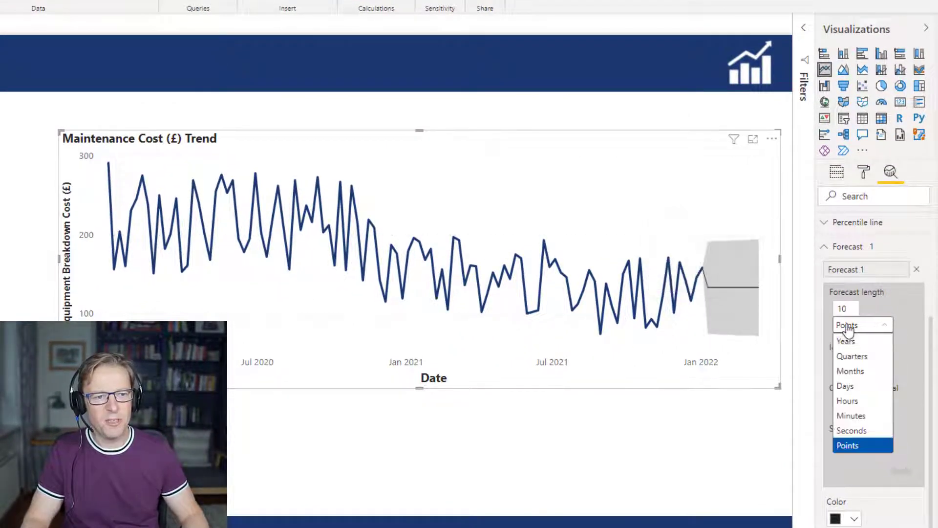
pyautogui.click(851, 371)
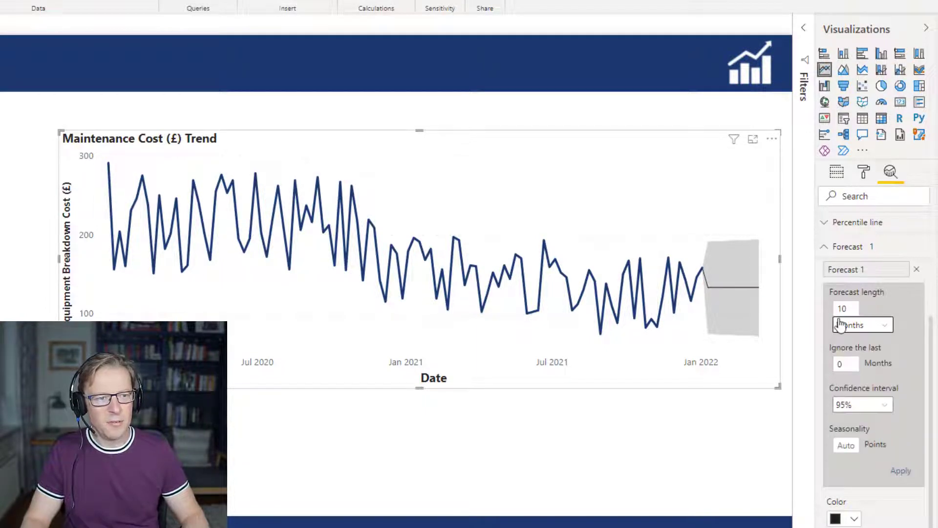
pyautogui.click(902, 471)
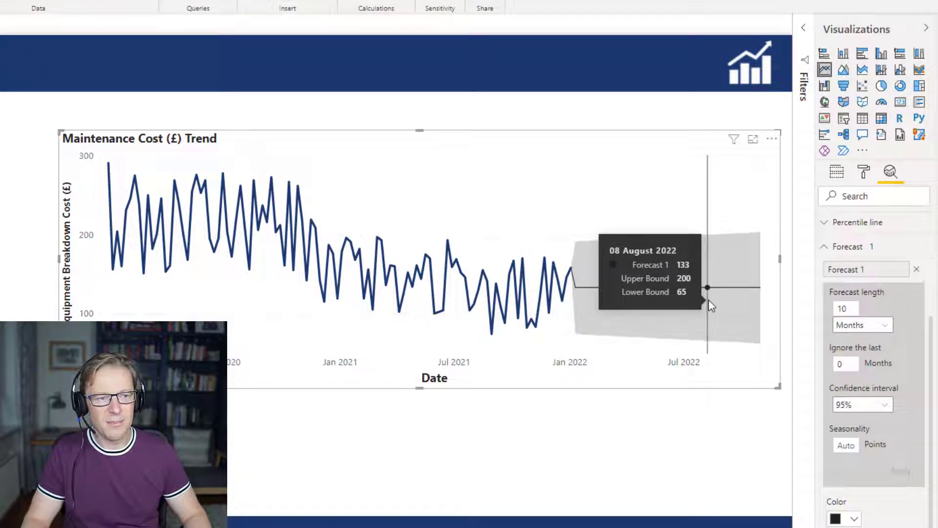
# Step: Set the forecast's confidence interval to 99% and apply it
pyautogui.click(885, 409)
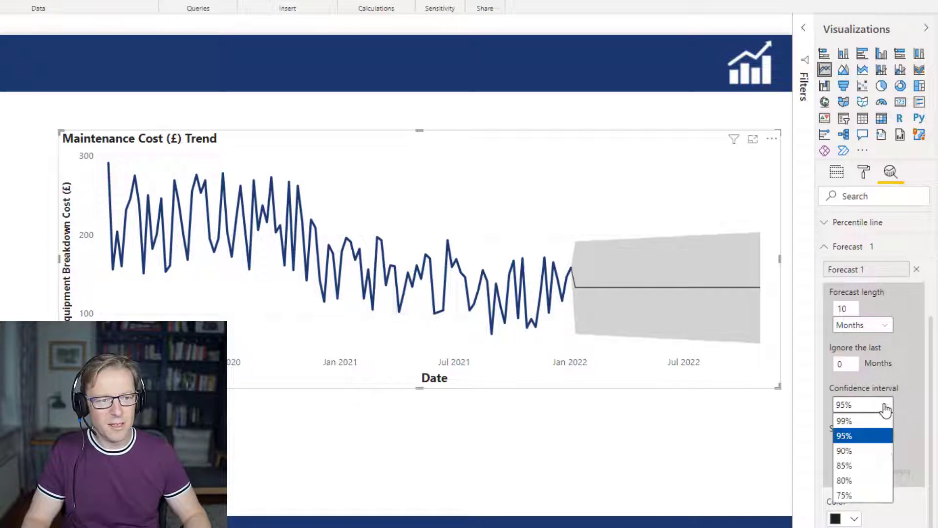
pyautogui.click(853, 420)
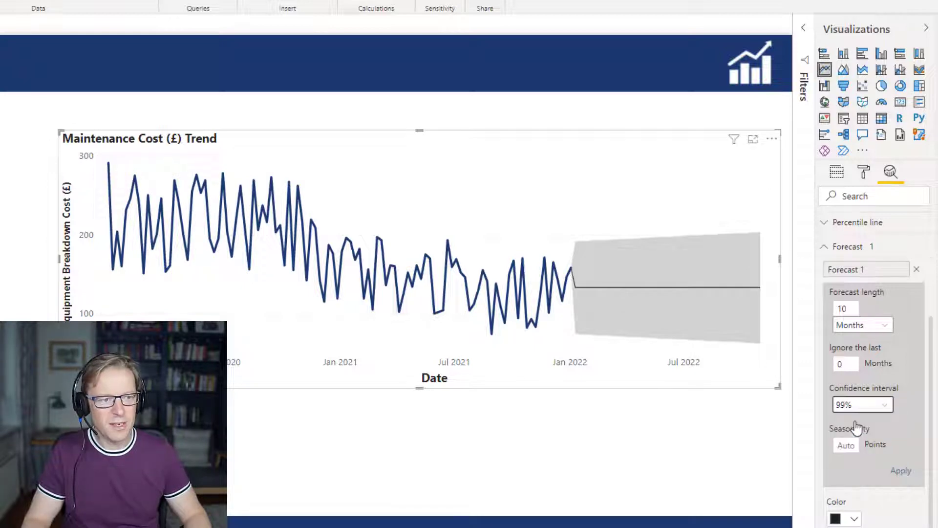
pyautogui.click(903, 472)
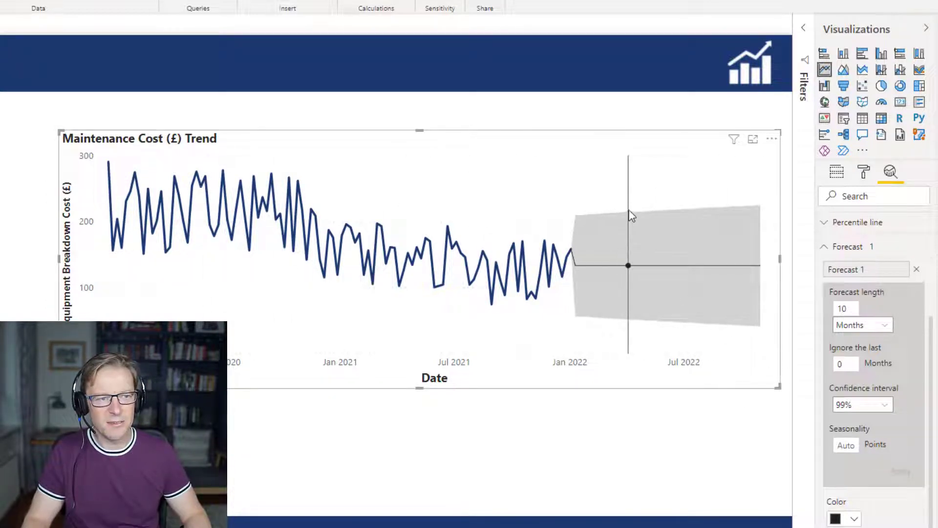
# Step: Set the confidence interval of the Maintenance Cost (£) Trend forecast to 75% and apply it
pyautogui.click(855, 406)
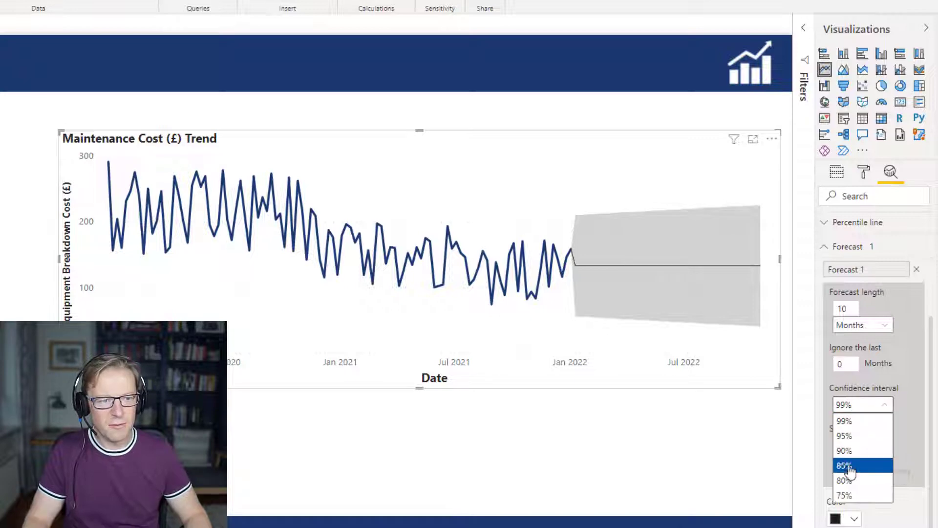
pyautogui.click(846, 497)
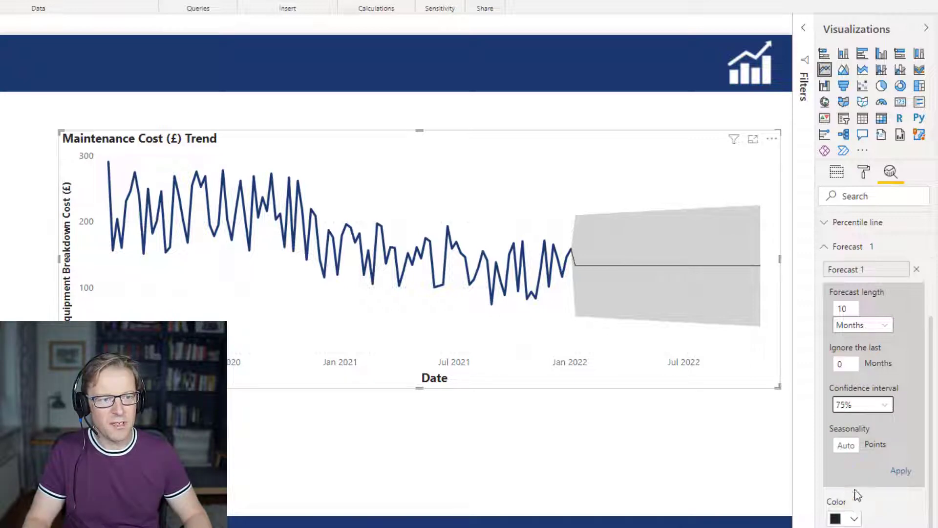
pyautogui.click(904, 472)
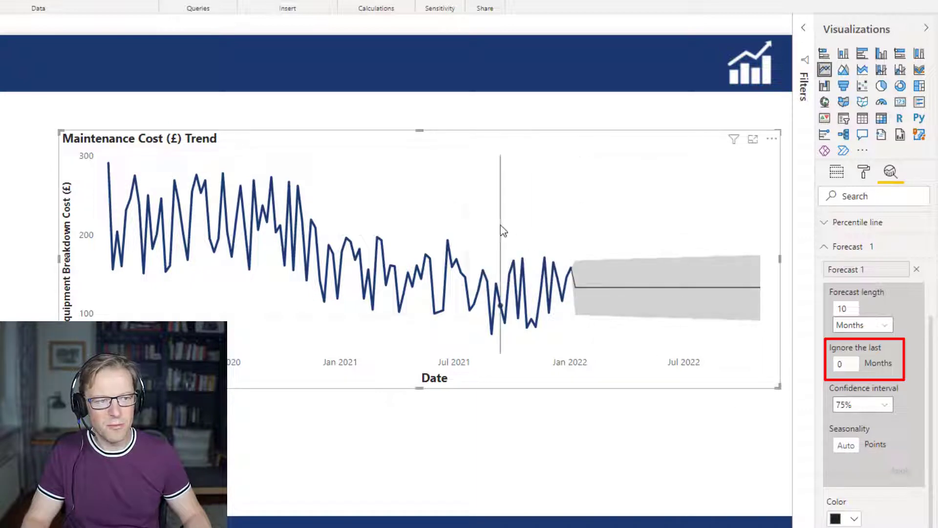
# Step: Make the forecast ignore the last 5 months of data and apply the setting
pyautogui.moveTo(571, 267)
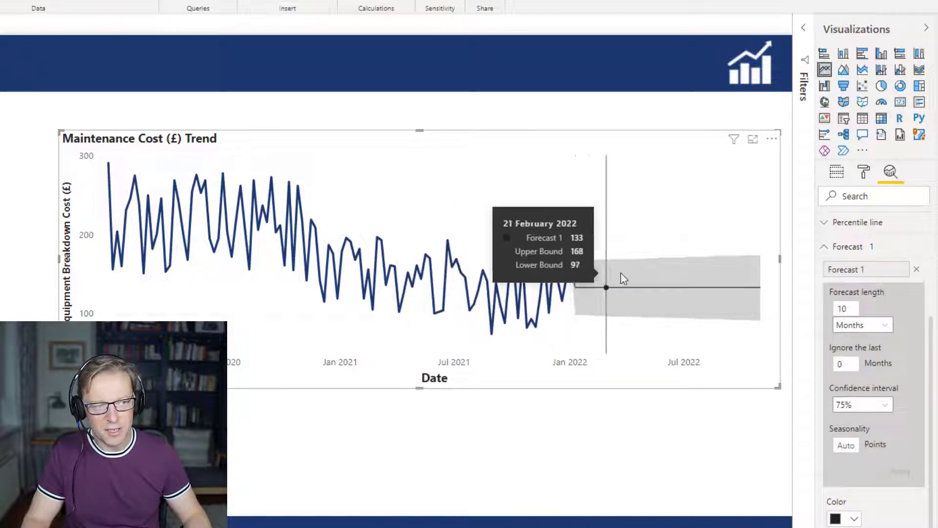
pyautogui.moveTo(847, 363); pyautogui.dragTo(833, 363)
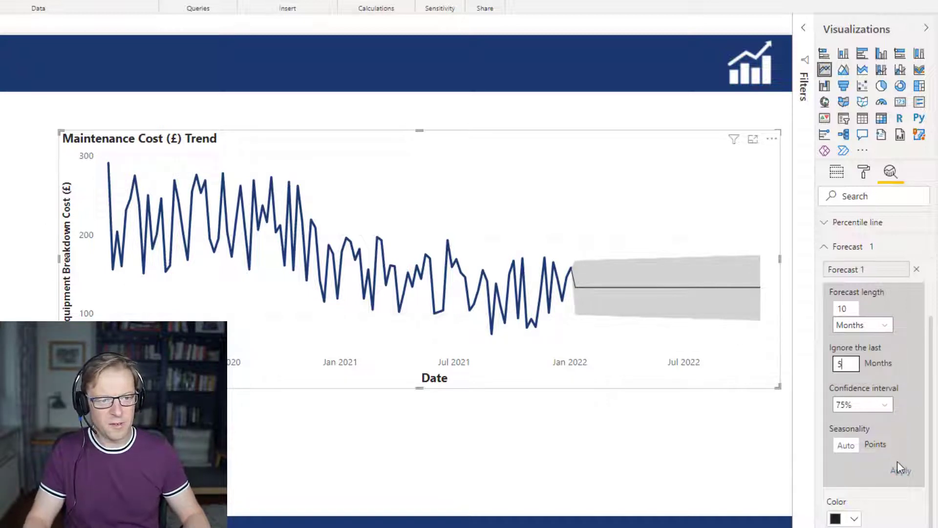
pyautogui.click(900, 472)
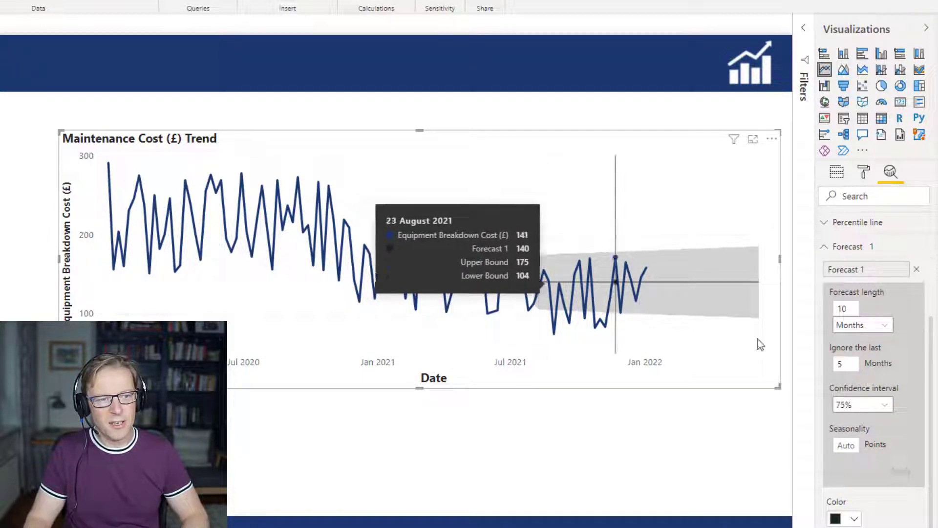
pyautogui.click(858, 406)
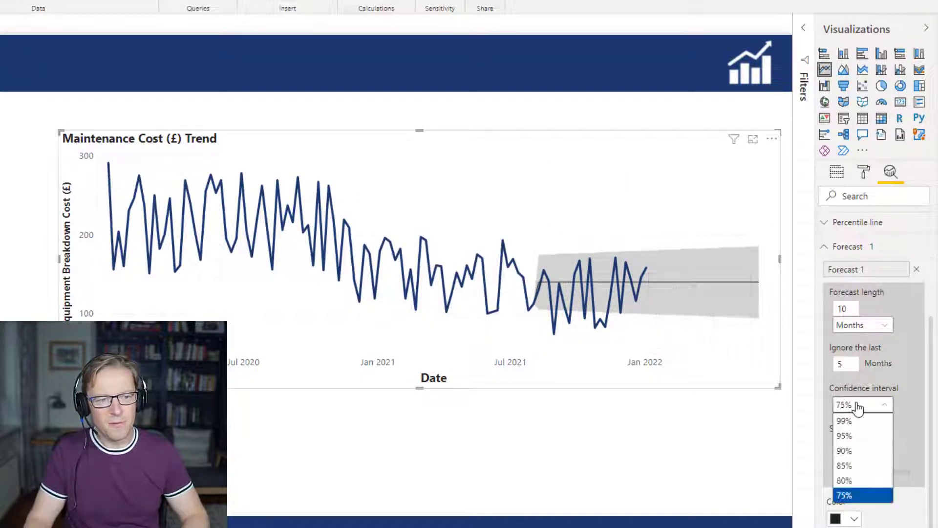
pyautogui.click(864, 439)
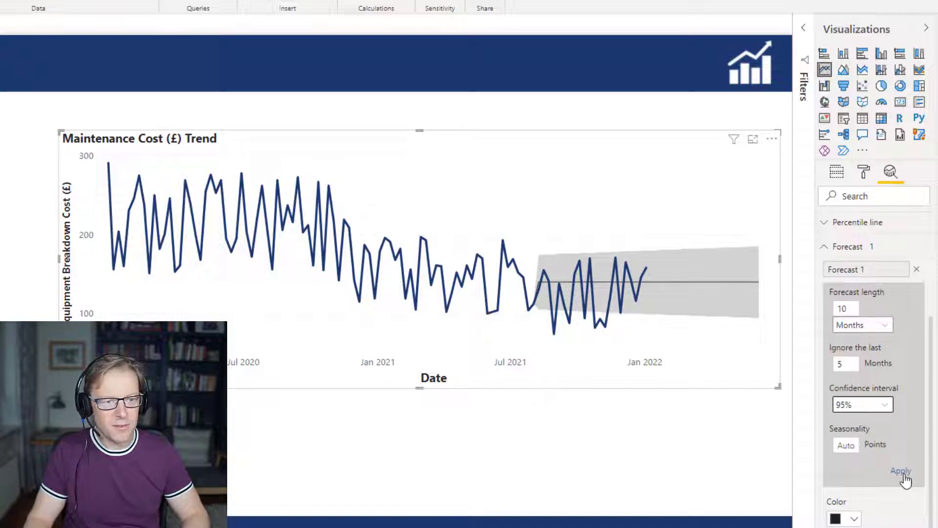
pyautogui.click(862, 404)
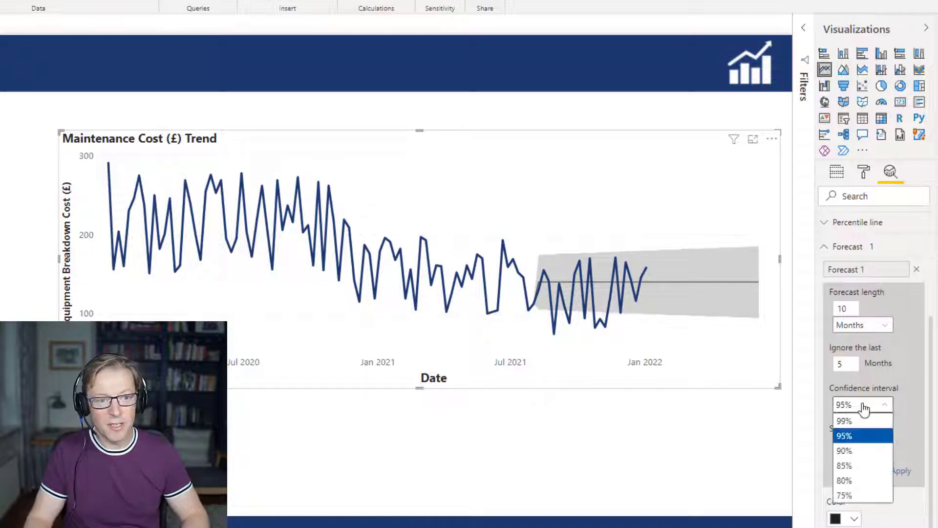
pyautogui.click(864, 495)
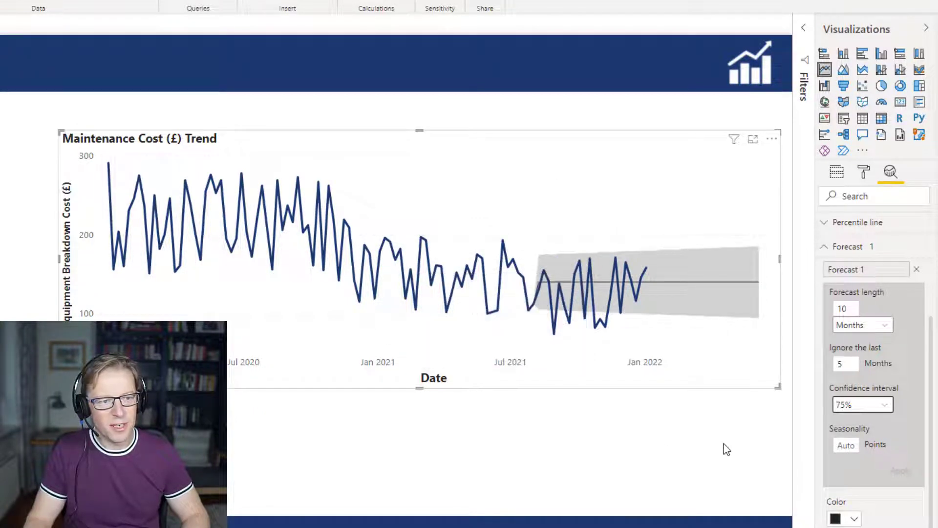
# Step: Set the forecast's confidence interval to 95% and apply it
pyautogui.click(855, 408)
pyautogui.click(847, 436)
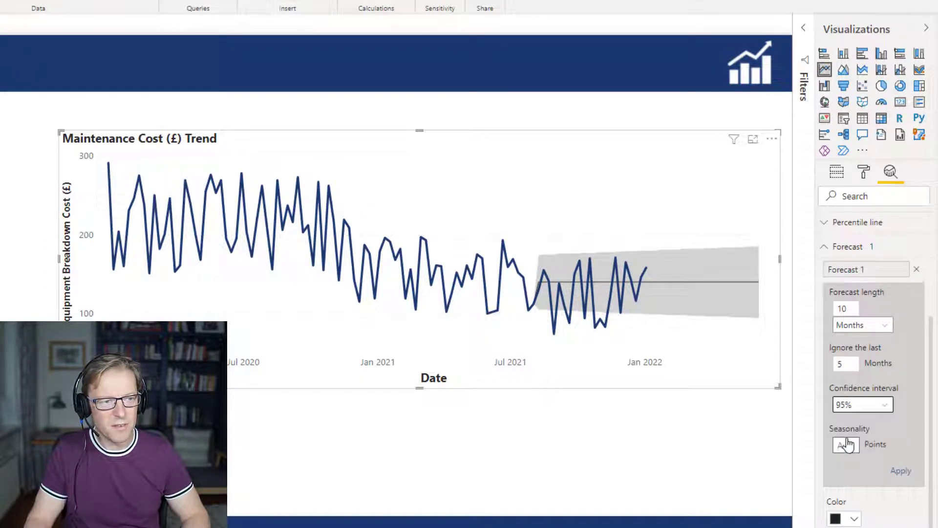
pyautogui.click(898, 472)
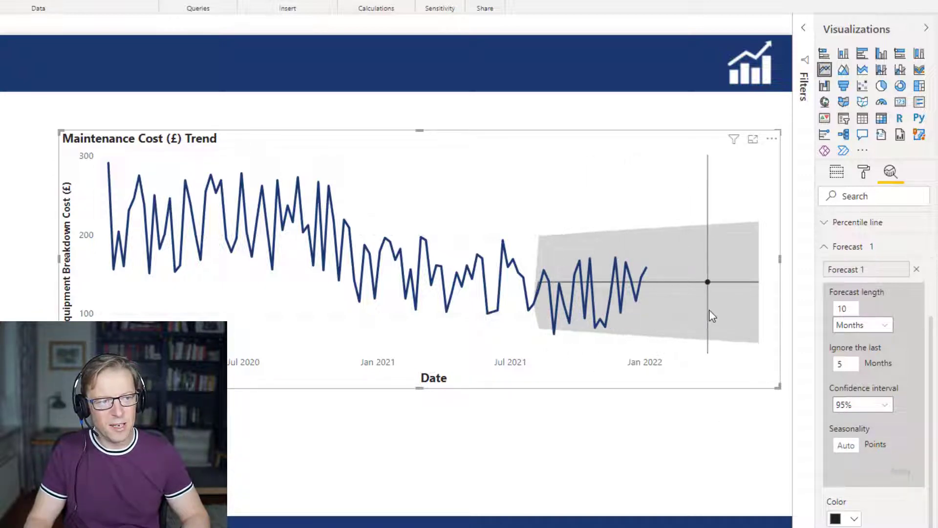
# Step: Make the forecast ignore the last 10 months of data and apply the setting
pyautogui.moveTo(708, 311)
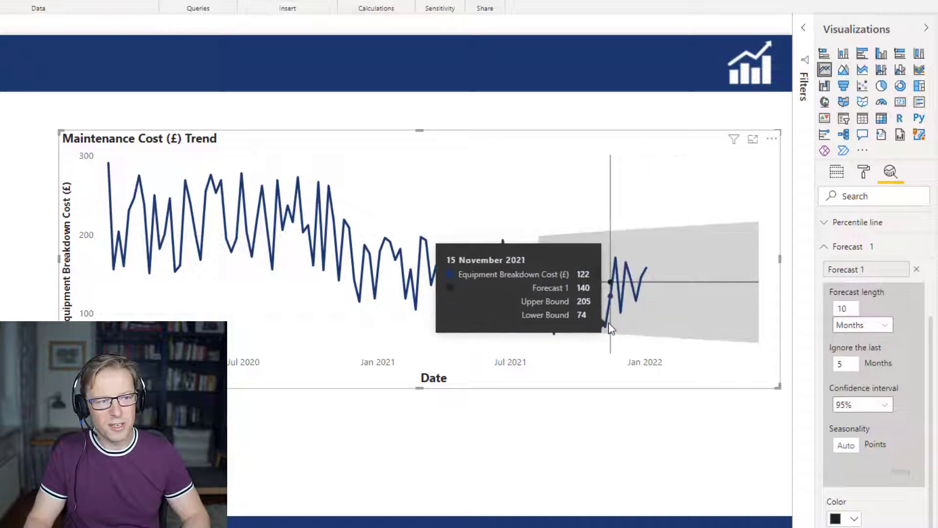
pyautogui.moveTo(855, 371); pyautogui.dragTo(834, 369)
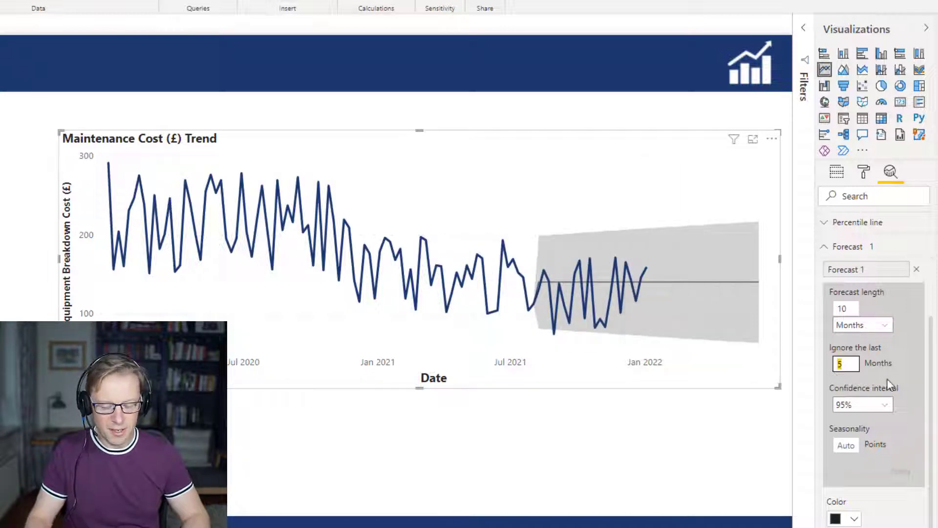
pyautogui.write('10')
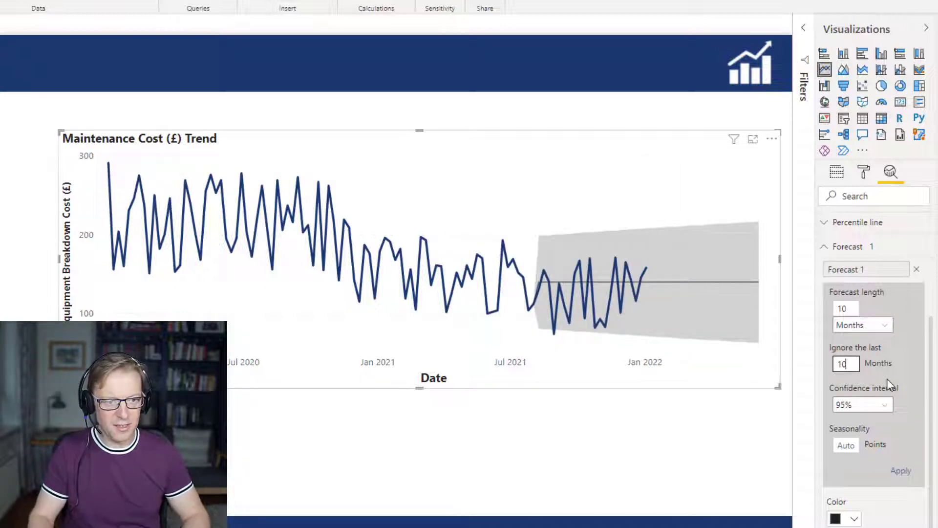
pyautogui.click(902, 471)
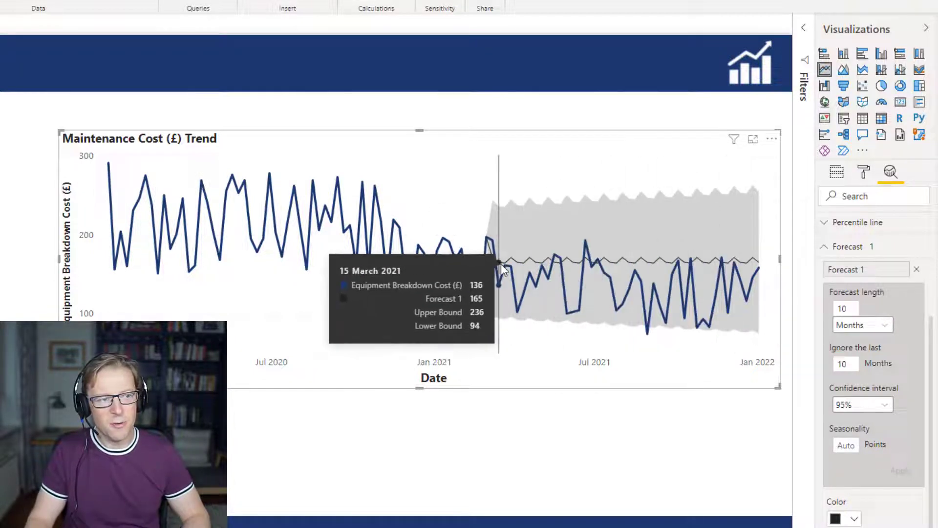
# Step: Set the number of last months the forecast ignores to 0 and apply it
pyautogui.click(846, 364)
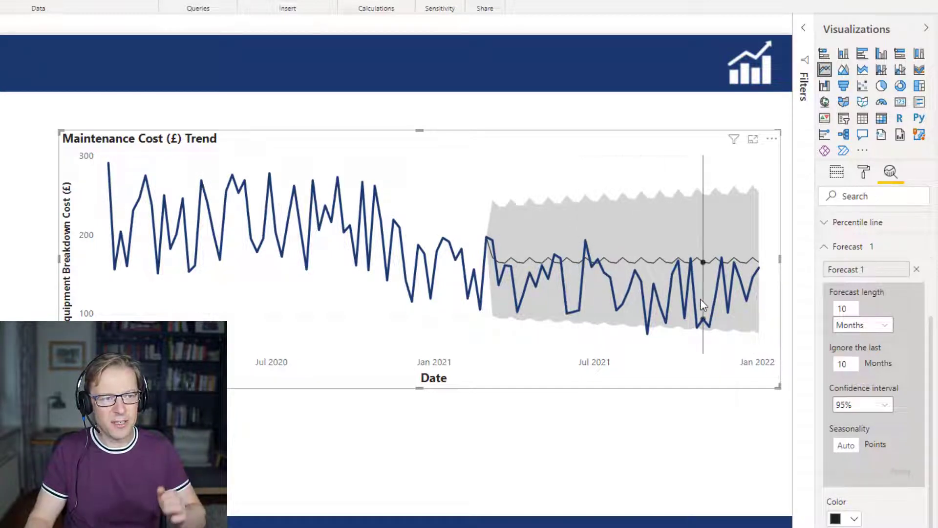
pyautogui.moveTo(655, 296)
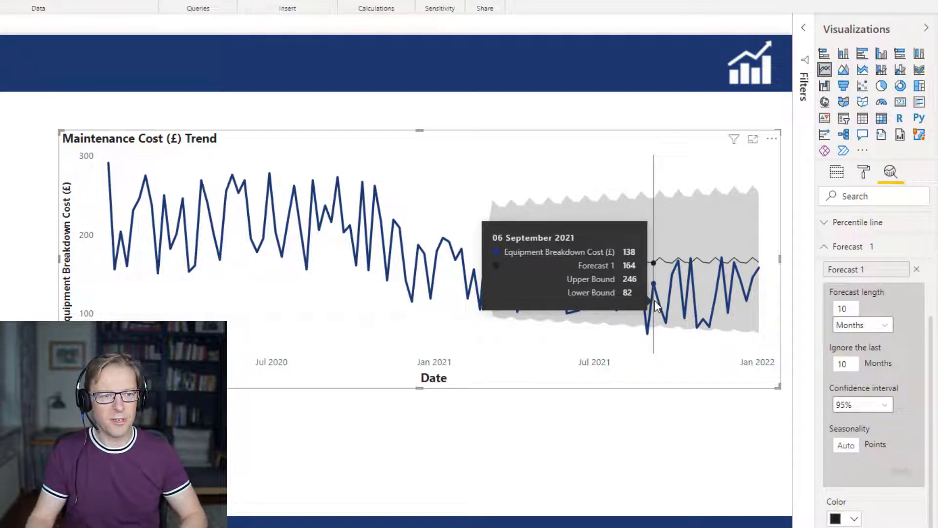
pyautogui.moveTo(852, 365); pyautogui.dragTo(807, 362)
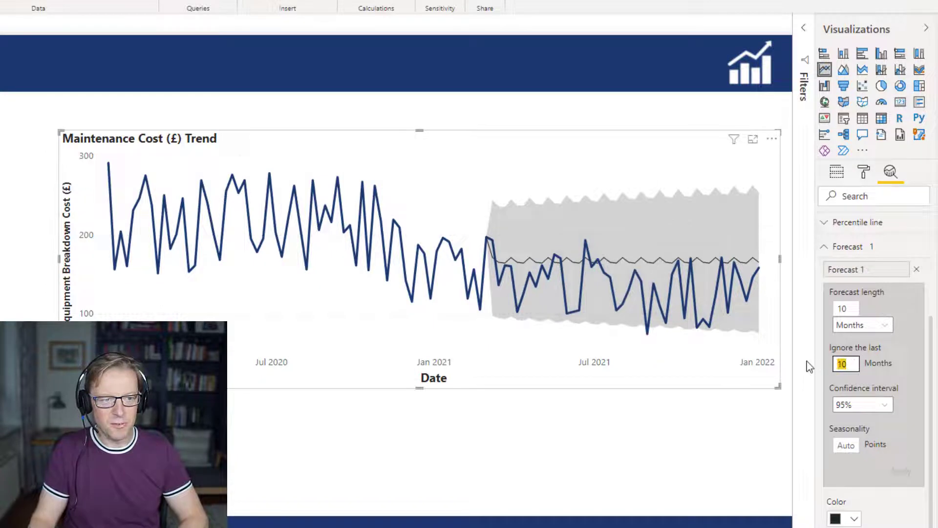
pyautogui.write('0')
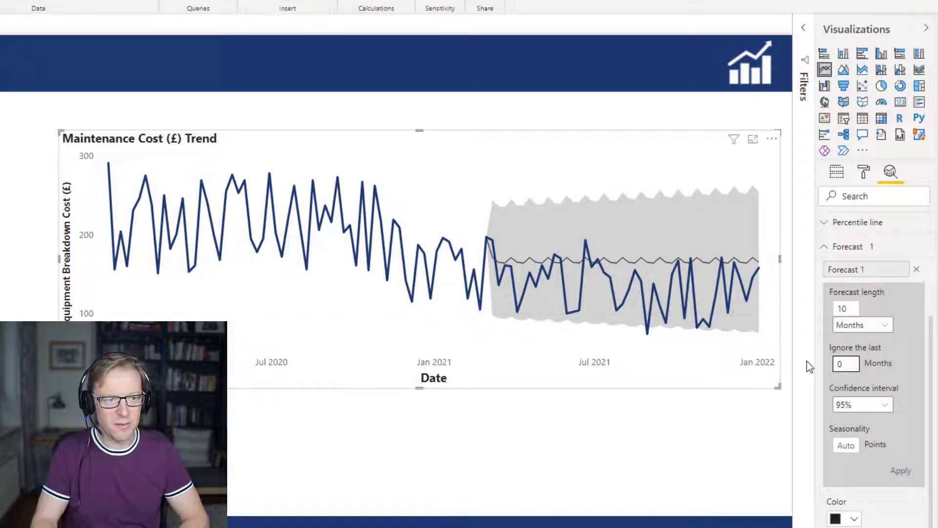
pyautogui.click(899, 473)
pyautogui.moveTo(624, 290)
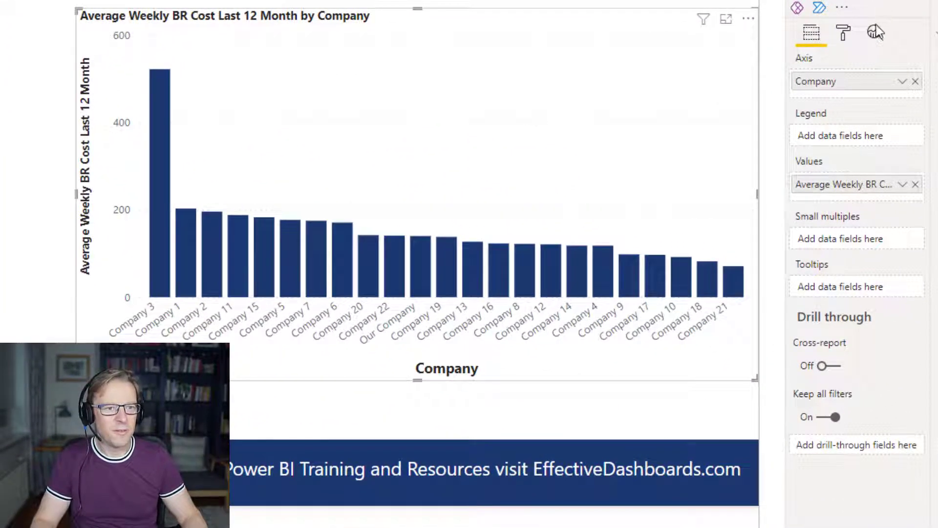
# Step: Add an average line to the Average Weekly BR Cost Last 12 Month by Company chart and turn on the chart's data labels
pyautogui.click(875, 32)
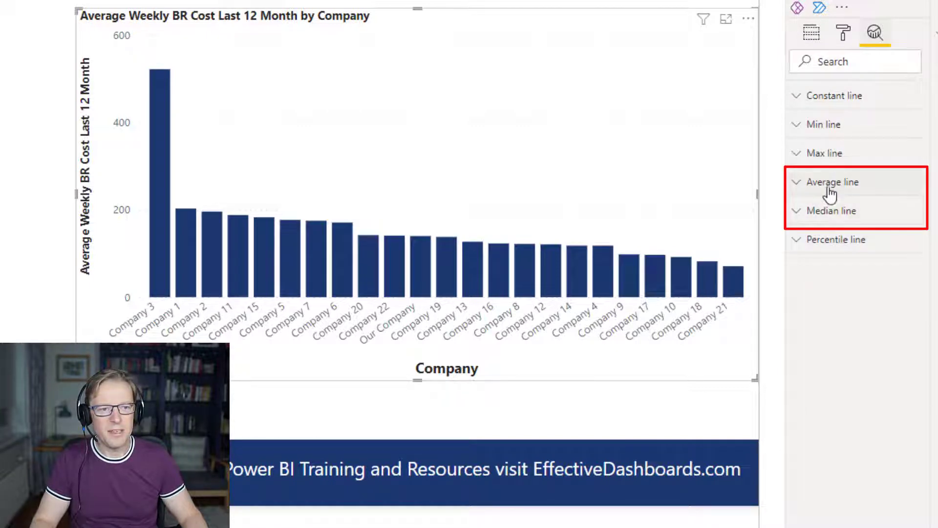
pyautogui.click(829, 191)
pyautogui.click(821, 224)
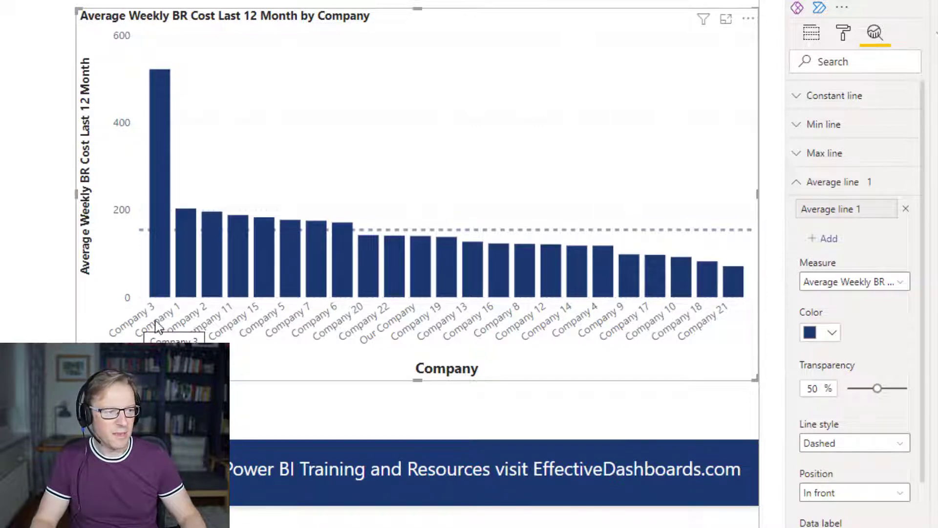
pyautogui.click(843, 37)
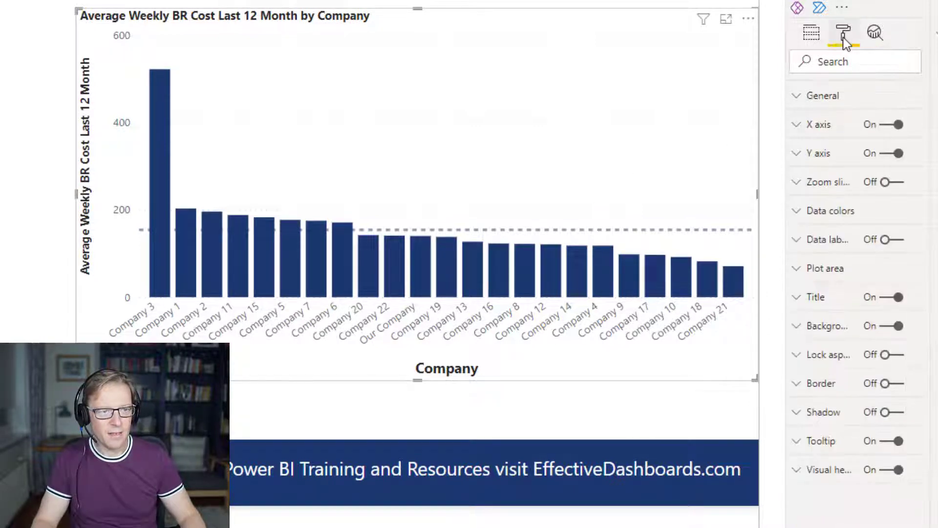
pyautogui.click(894, 244)
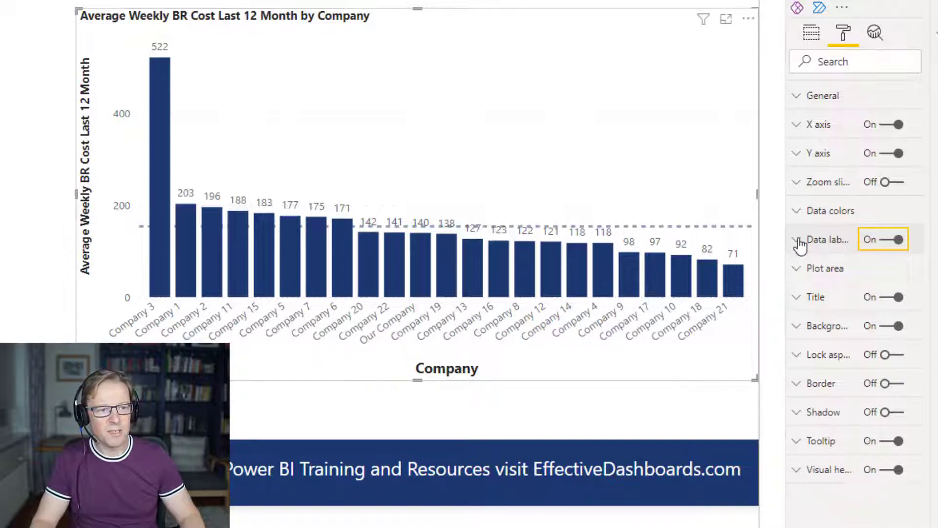
# Step: Turn on the average line's data label with its horizontal position set to Right and 0 value decimal places
pyautogui.click(874, 33)
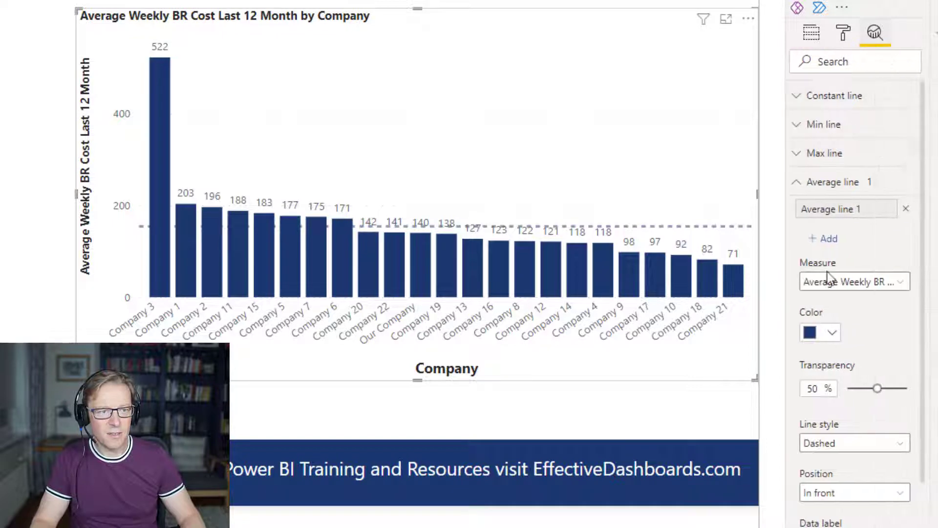
pyautogui.scroll(-2, 919, 222)
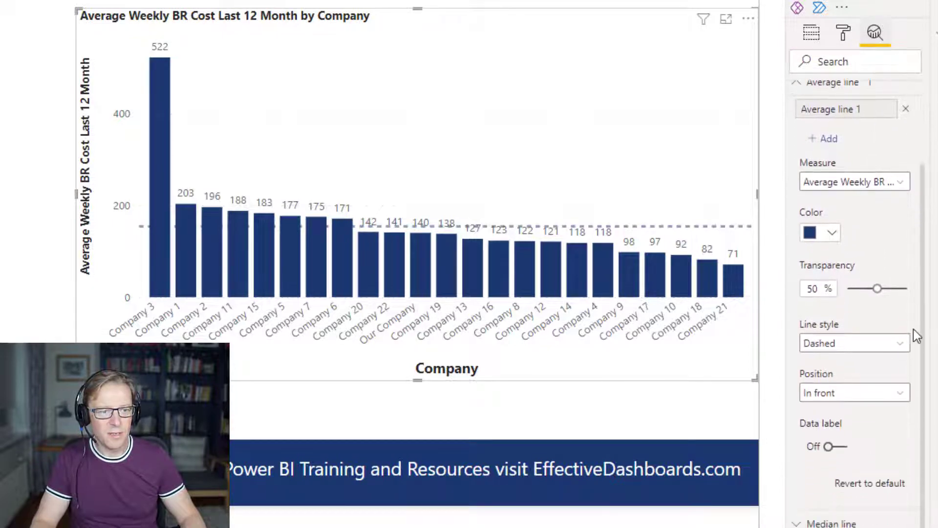
pyautogui.click(829, 445)
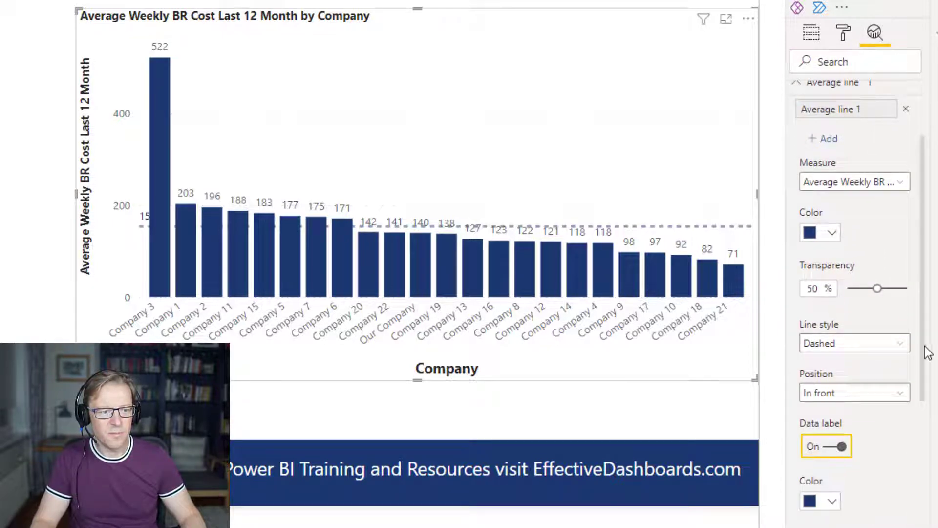
pyautogui.scroll(-5, 841, 430)
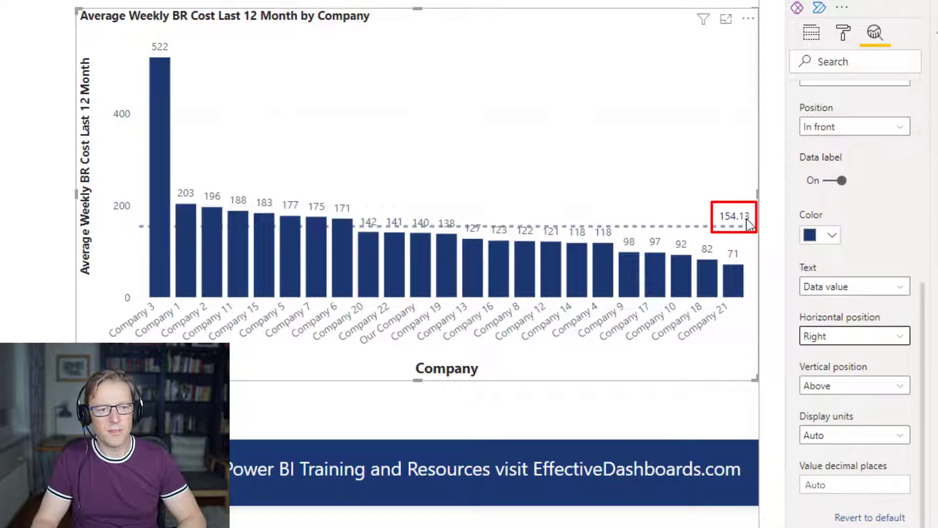
pyautogui.click(836, 484)
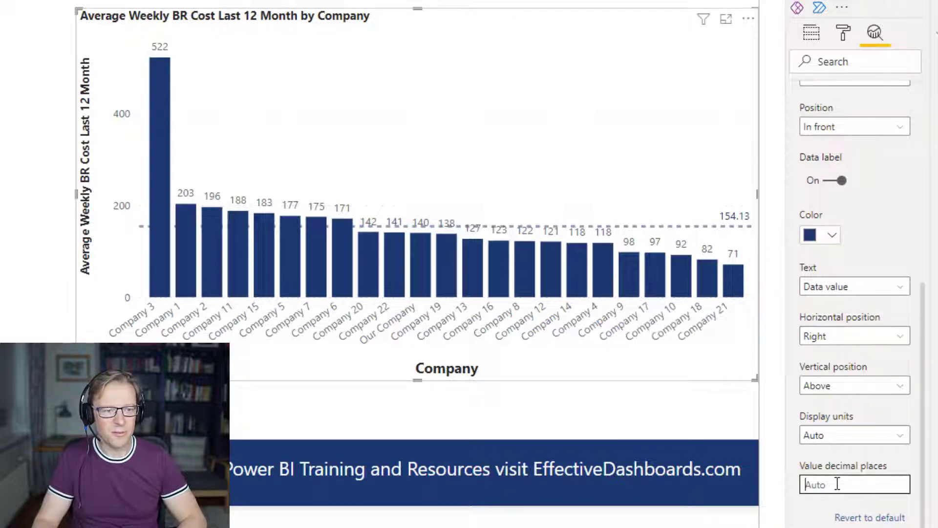
pyautogui.write('0')
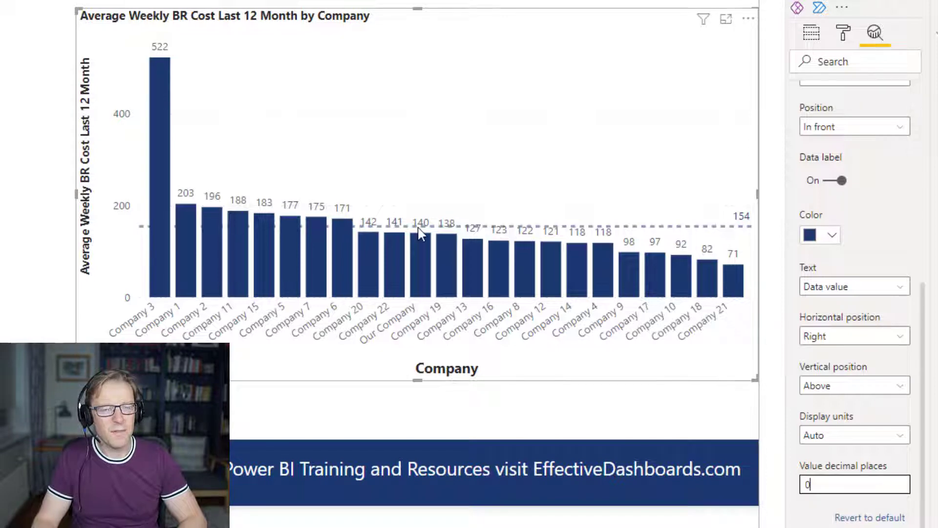
pyautogui.moveTo(158, 78)
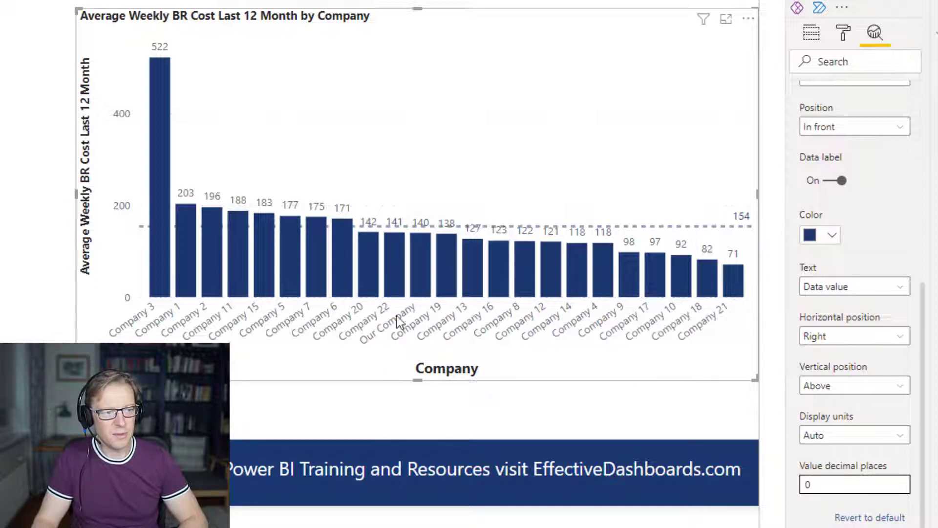
# Step: Set the default data color of the Average Weekly BR Cost Last 12 Month by Company columns to a lighter shade of the theme's dark blue
pyautogui.click(843, 33)
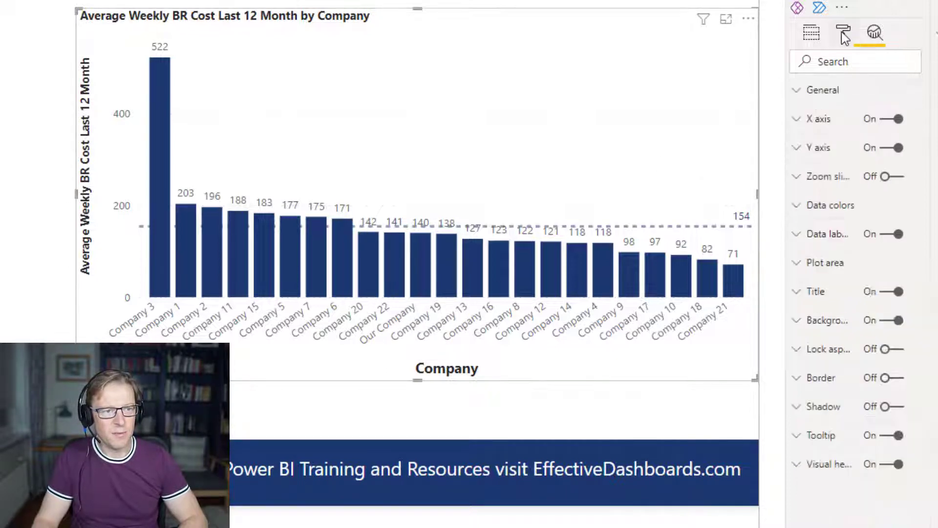
pyautogui.click(823, 216)
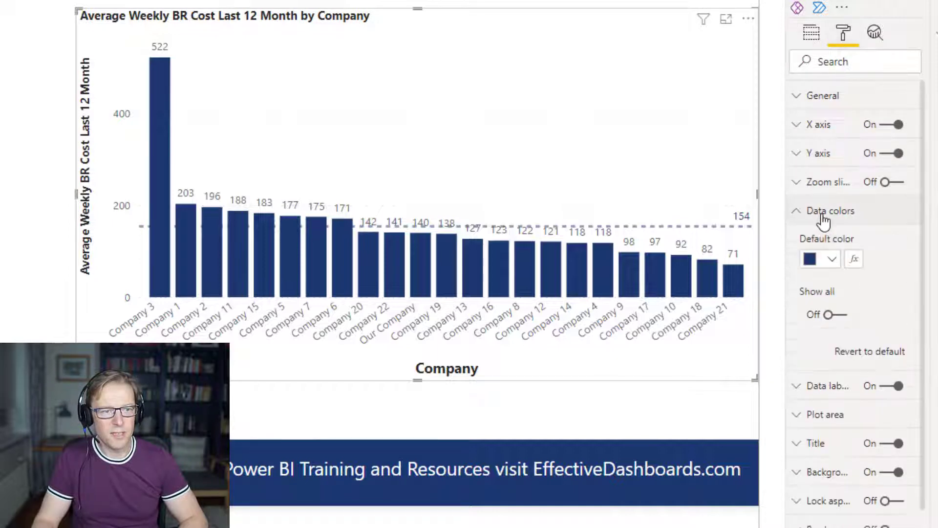
pyautogui.click(832, 260)
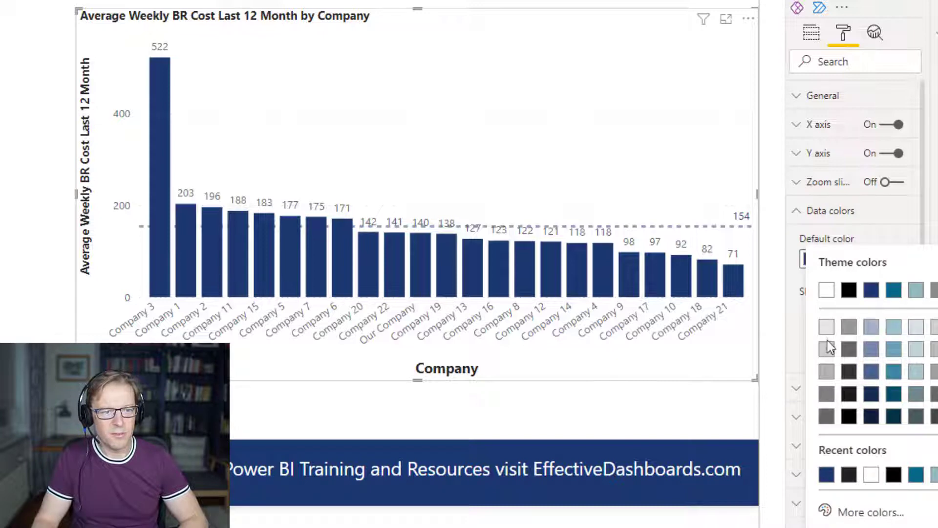
pyautogui.click(871, 348)
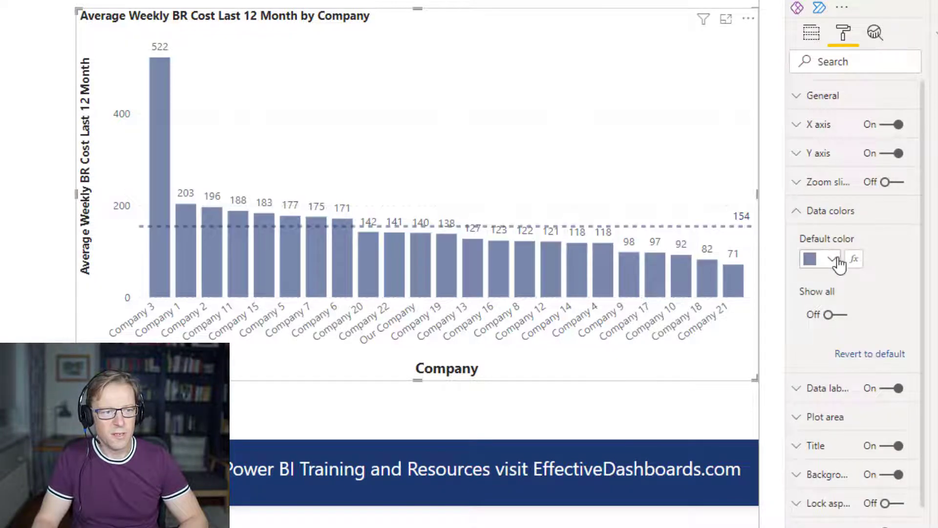
# Step: Show the individual data colors for all companies and set the Our Company column to dark blue
pyautogui.click(833, 316)
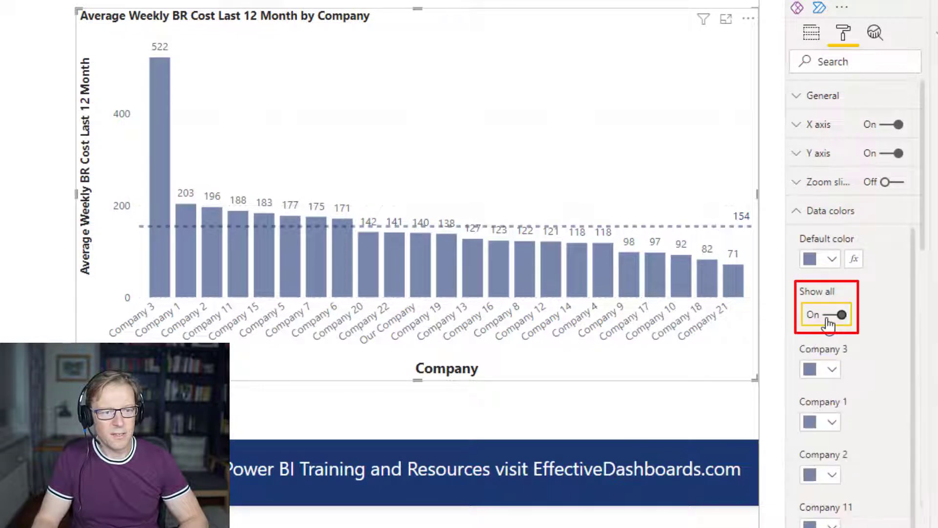
pyautogui.moveTo(925, 225); pyautogui.dragTo(931, 406)
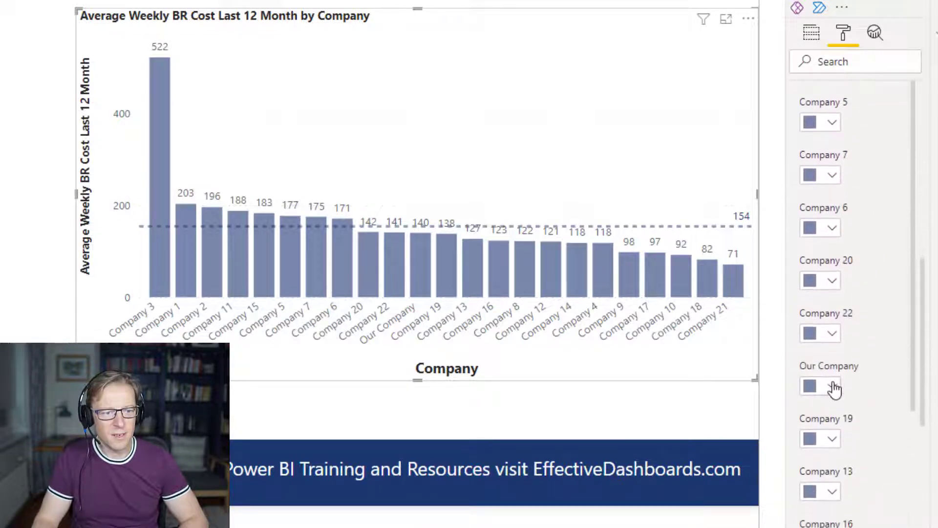
pyautogui.click(831, 386)
pyautogui.click(831, 317)
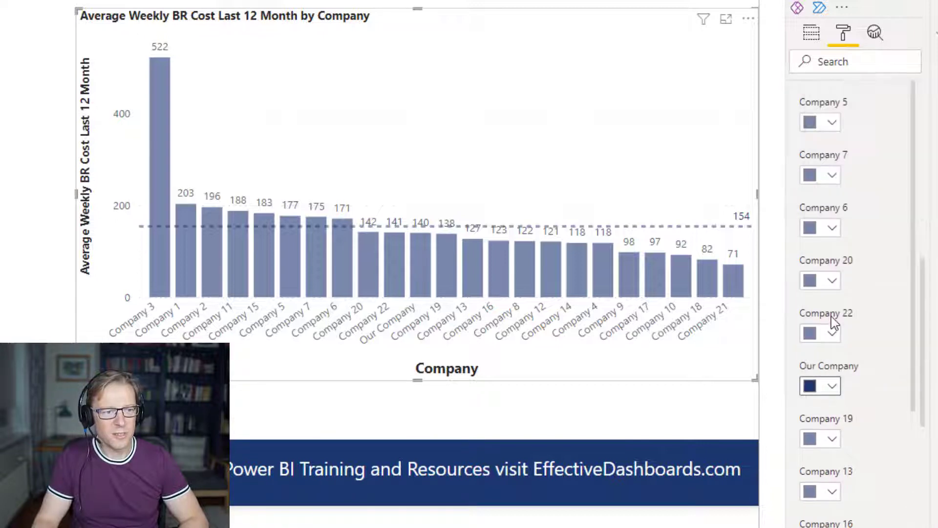
pyautogui.click(266, 408)
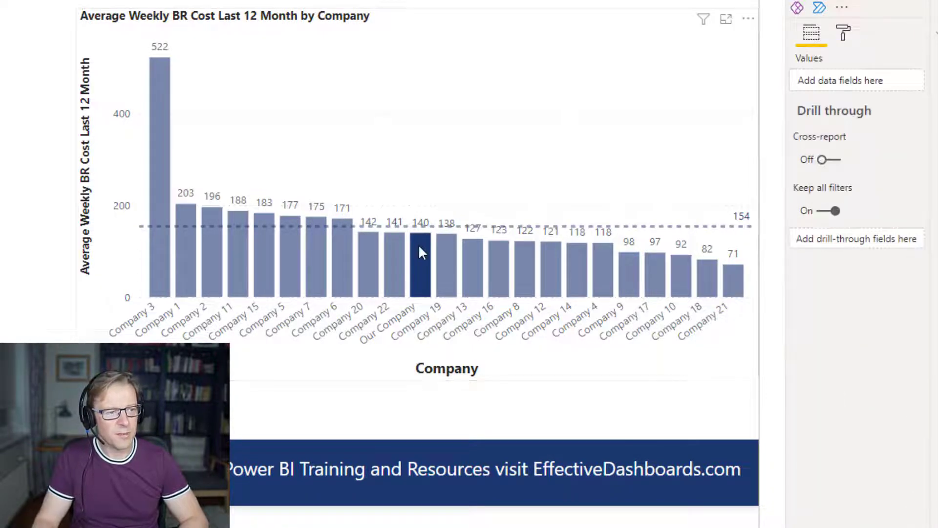
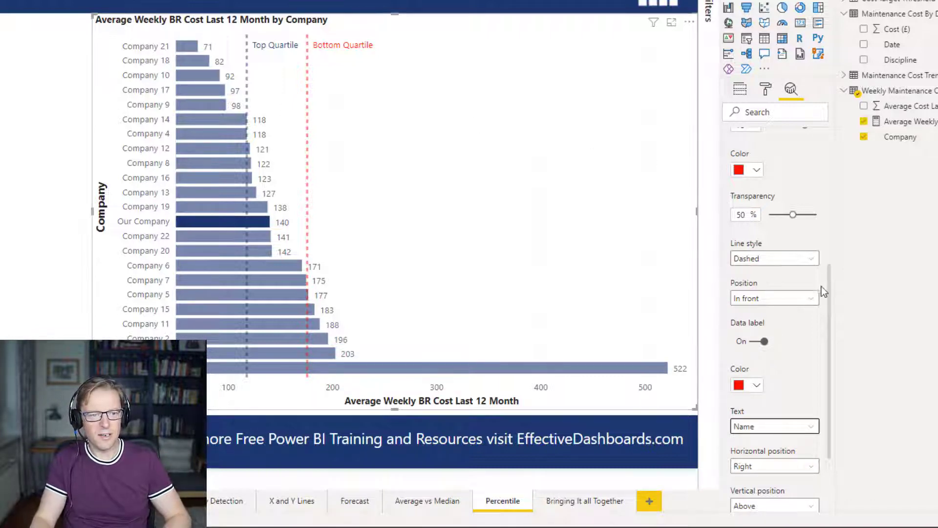
pyautogui.click(831, 344)
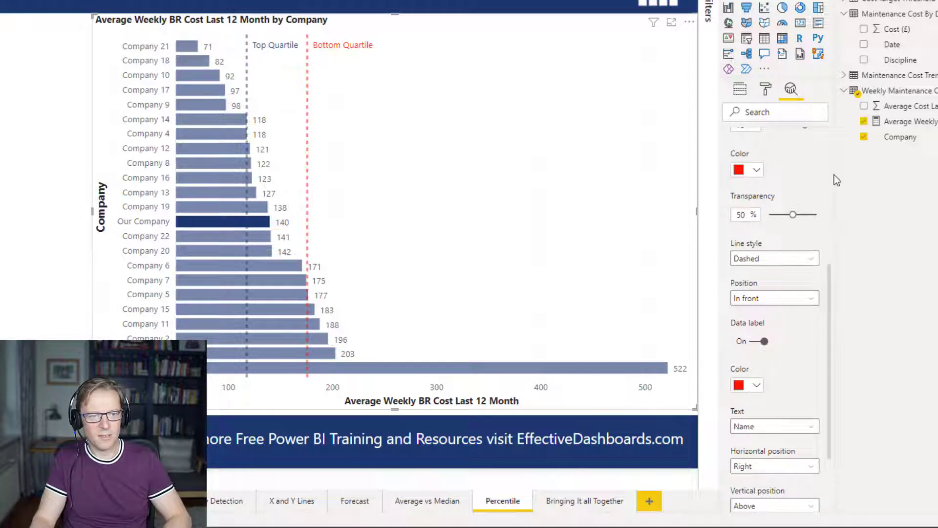
pyautogui.scroll(5, 830, 176)
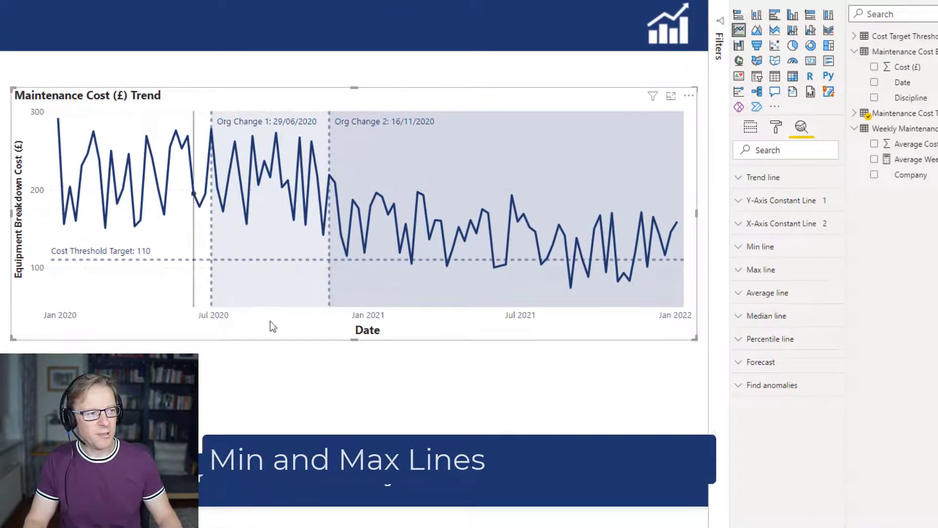
# Step: Make the Maintenance Cost (£) Trend chart taller and add a min line named Lowest Weekly Cost
pyautogui.moveTo(355, 339); pyautogui.dragTo(356, 392)
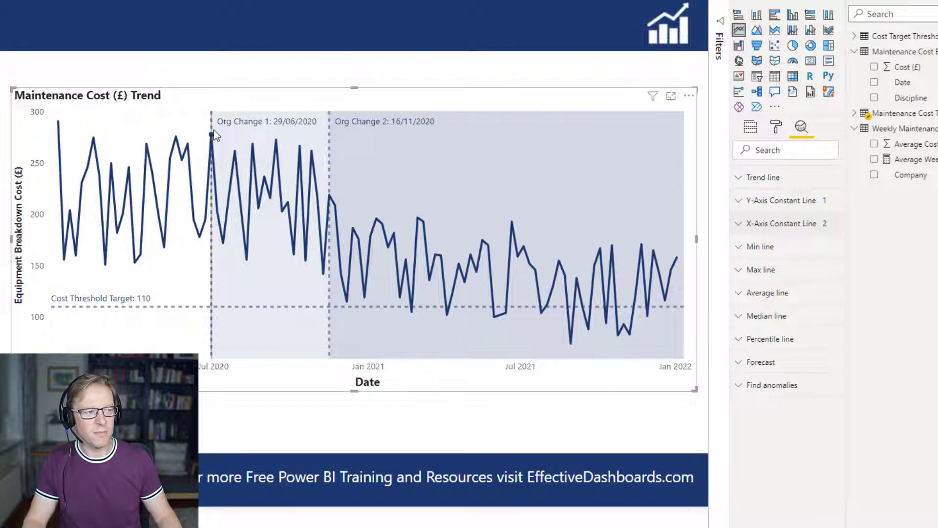
pyautogui.moveTo(213, 130)
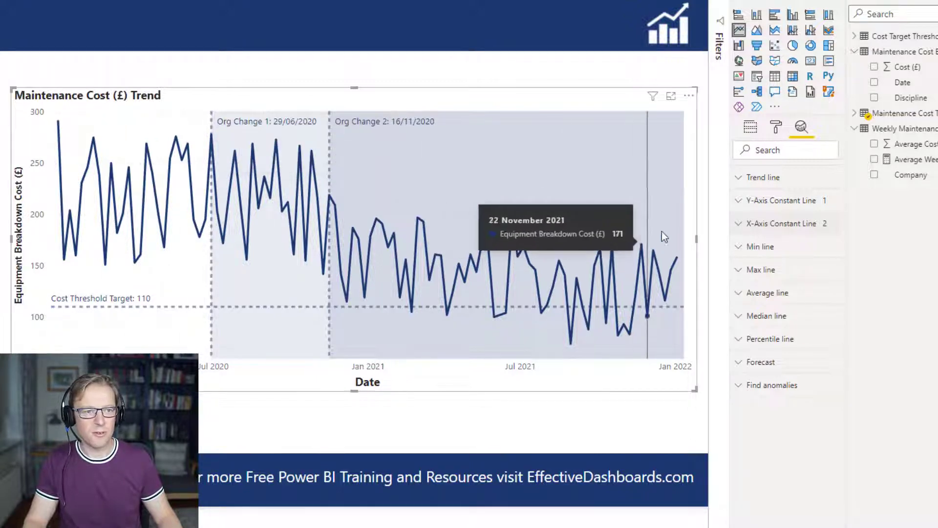
pyautogui.click(759, 254)
pyautogui.click(760, 277)
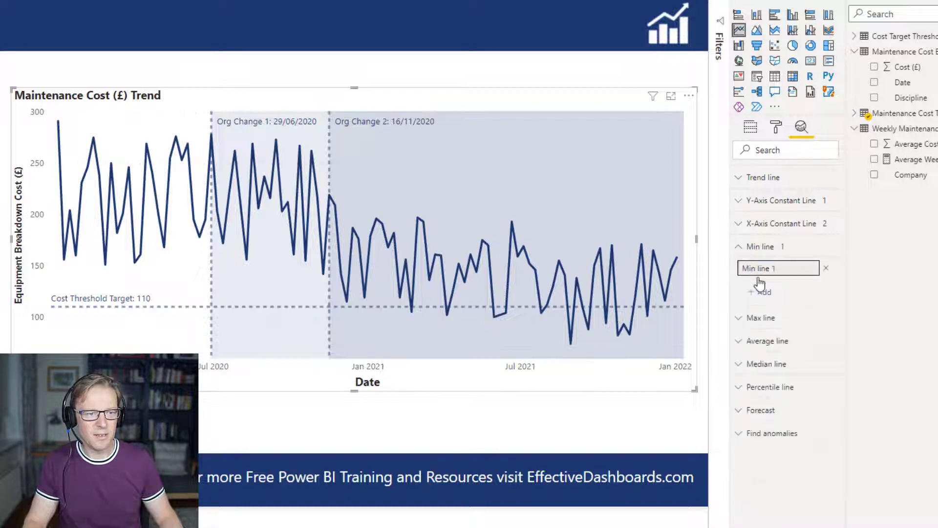
pyautogui.doubleClick(771, 274)
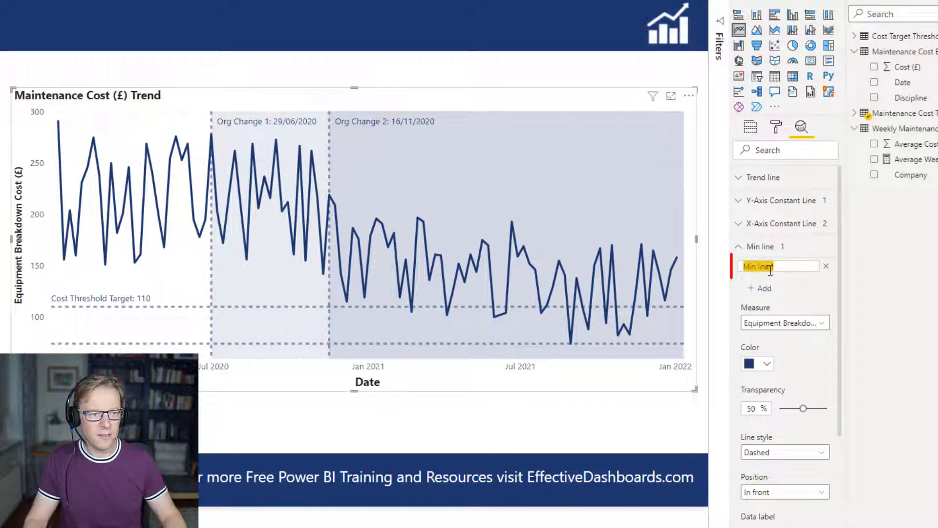
pyautogui.write('Lowest')
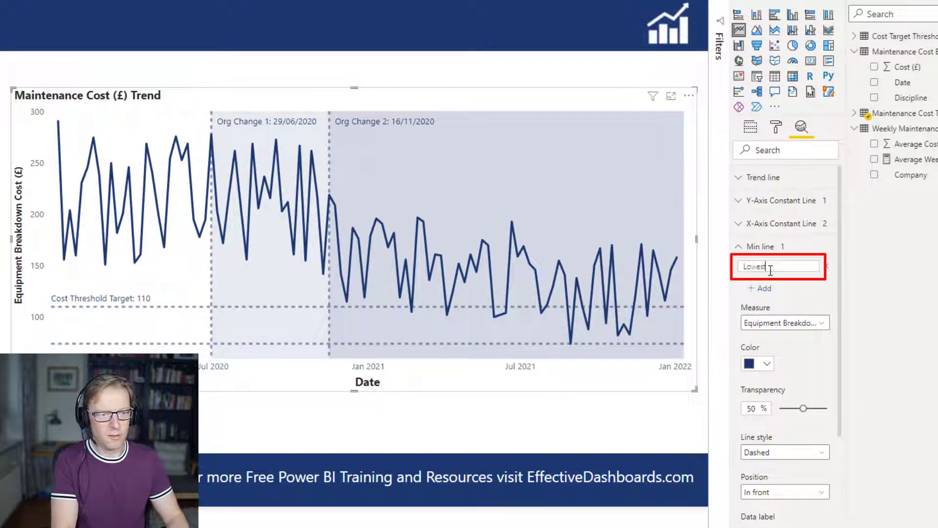
pyautogui.write(' Weekly Cost')
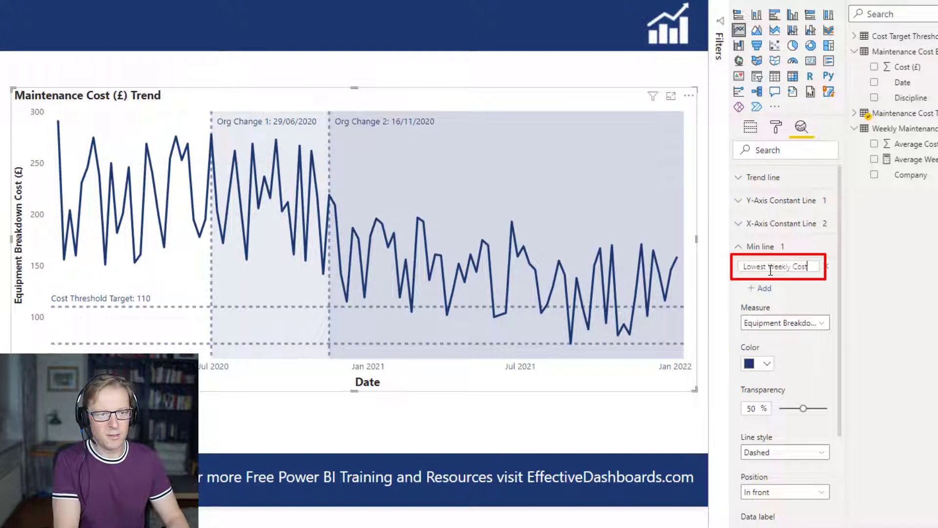
pyautogui.press('Return')
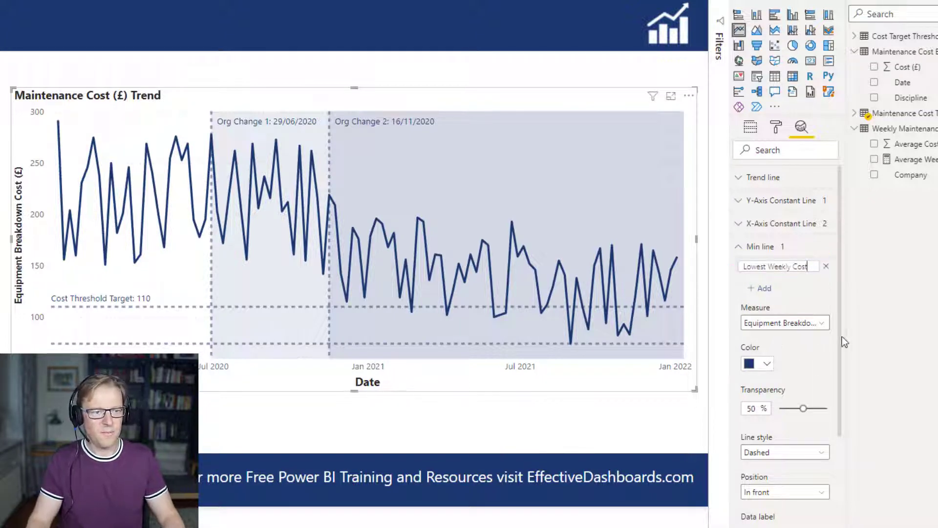
# Step: Turn on the Lowest Weekly Cost line's data label and set its text to Both
pyautogui.scroll(-2, 839, 344)
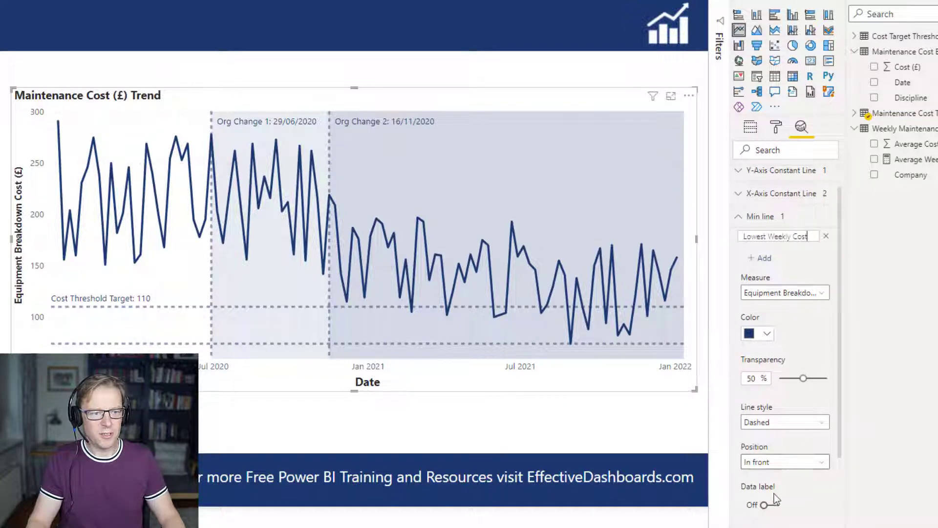
pyautogui.click(764, 506)
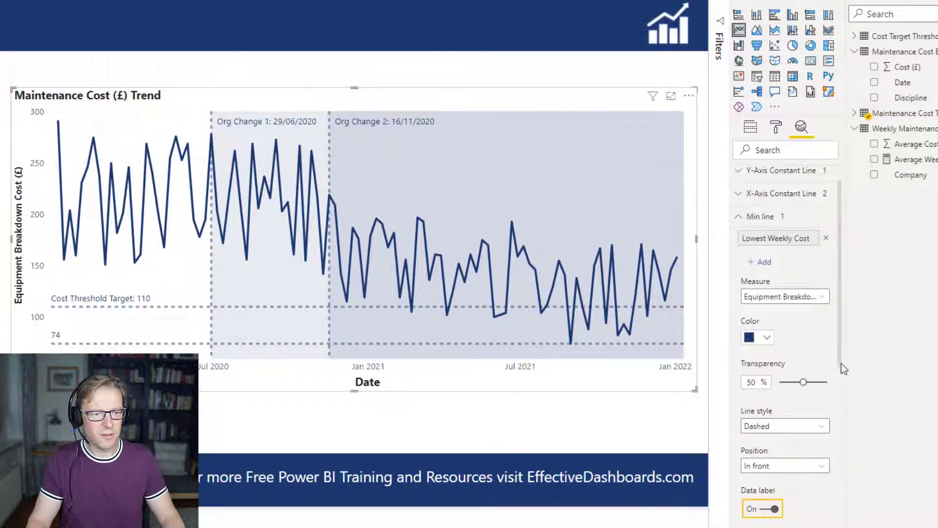
pyautogui.moveTo(840, 352); pyautogui.dragTo(832, 472)
pyautogui.click(782, 361)
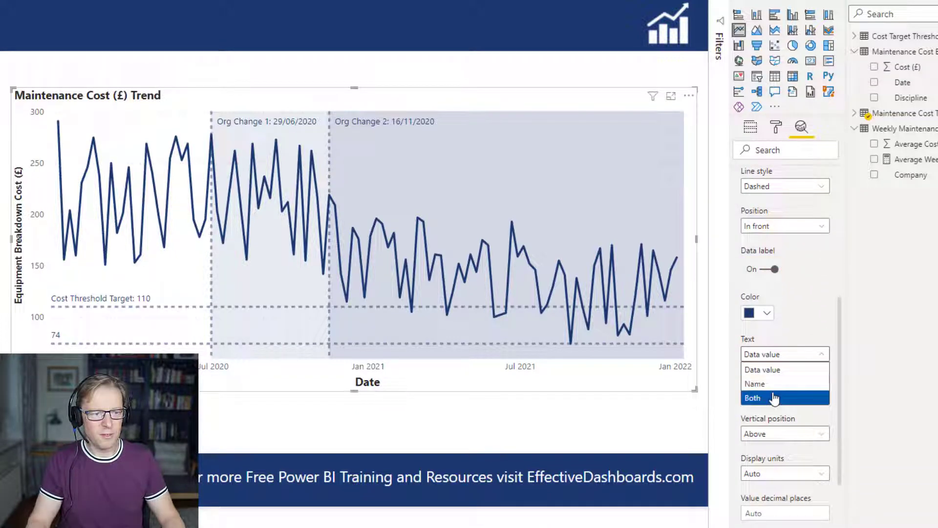
pyautogui.click(774, 398)
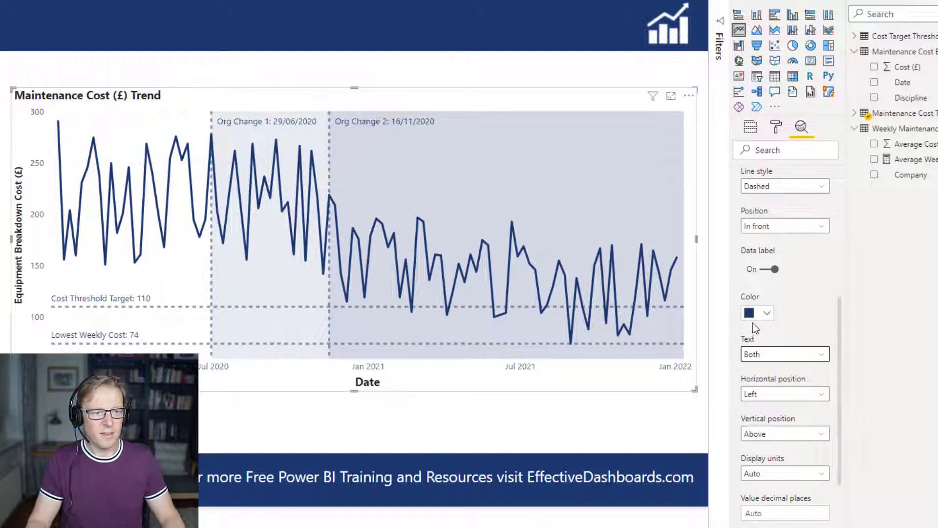
# Step: Color the Lowest Weekly Cost line with custom green #00B020 and give its data label the same green
pyautogui.scroll(5, 839, 318)
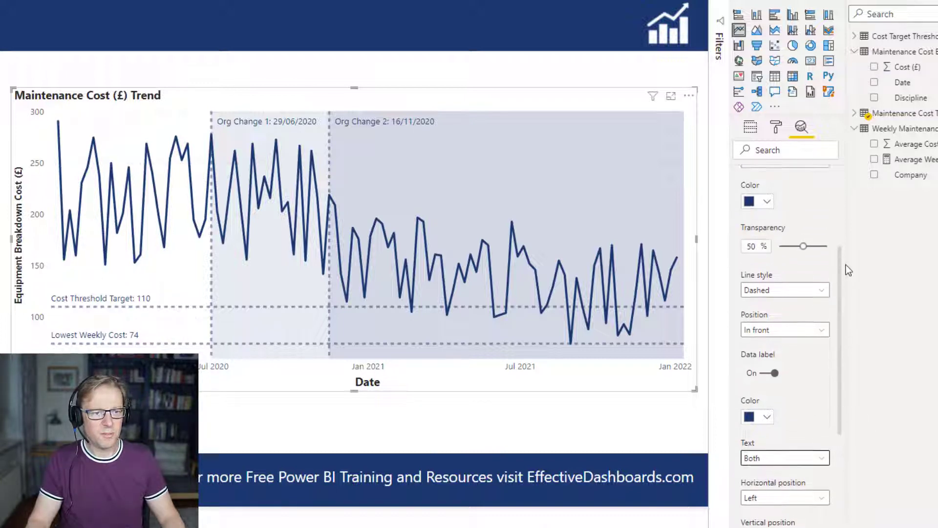
pyautogui.click(767, 249)
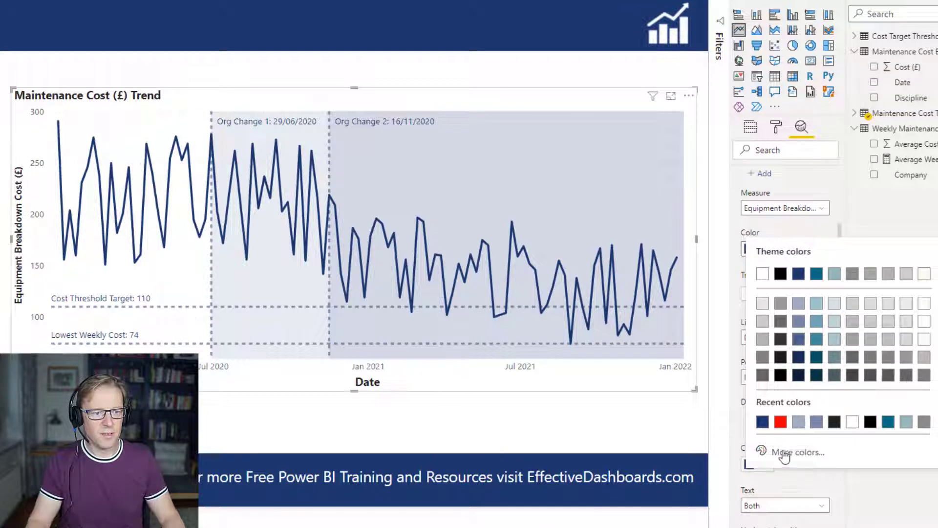
pyautogui.click(784, 454)
pyautogui.click(821, 403)
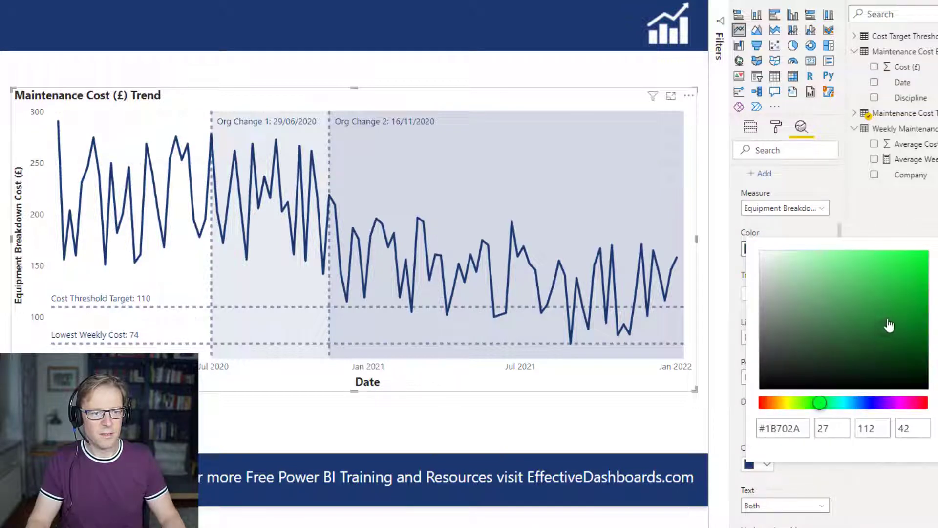
pyautogui.moveTo(889, 330)
pyautogui.mouseDown()
pyautogui.moveTo(930, 325)
pyautogui.moveTo(935, 296)
pyautogui.mouseUp()
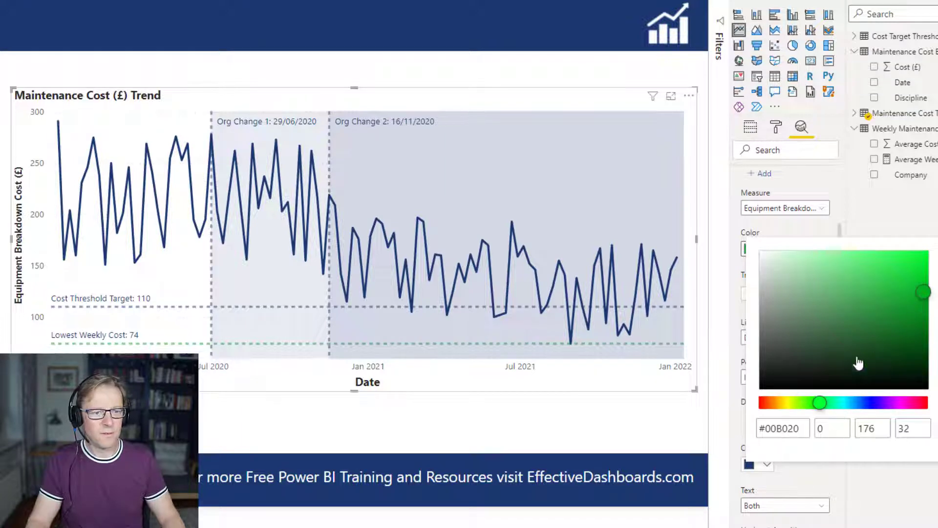
pyautogui.click(869, 485)
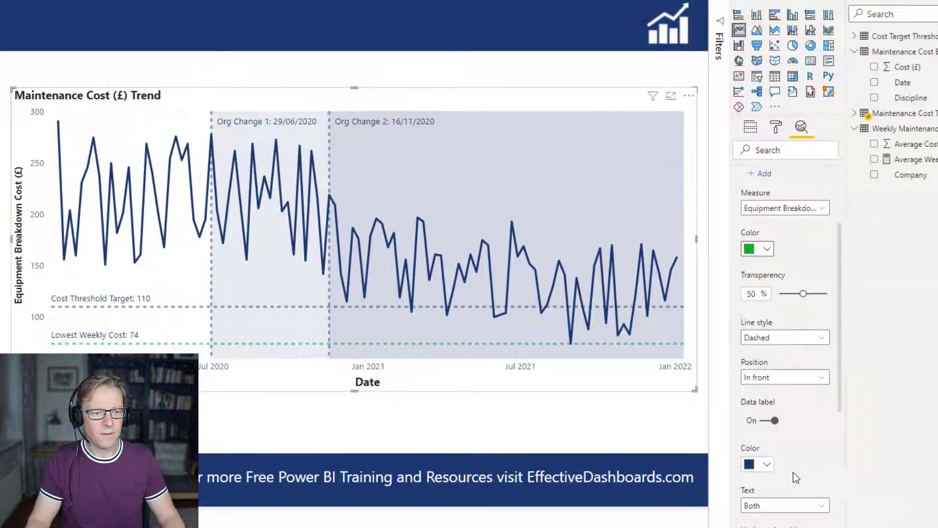
pyautogui.click(767, 467)
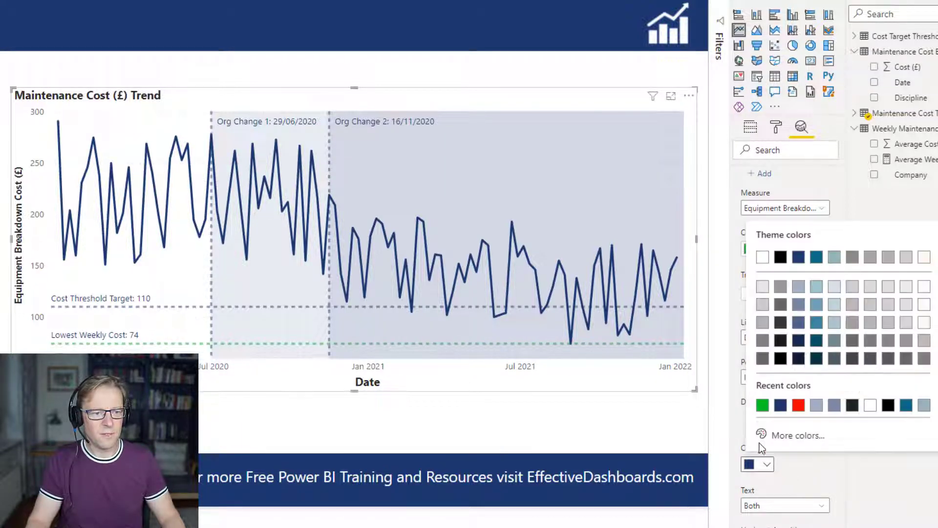
pyautogui.click(763, 408)
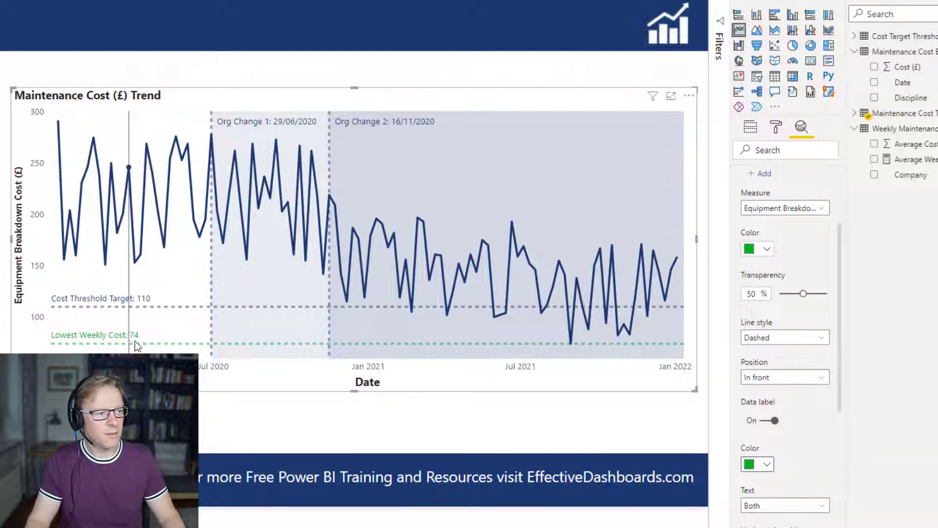
pyautogui.moveTo(152, 343)
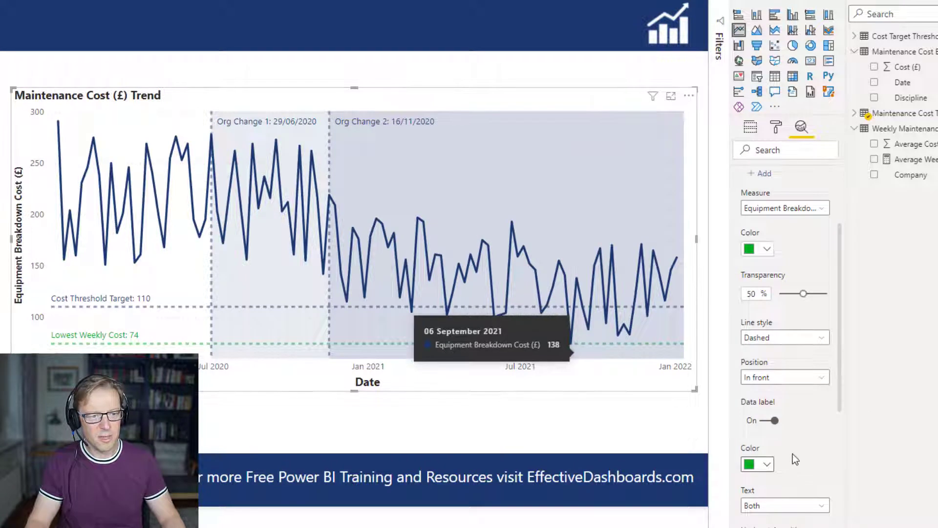
# Step: Add a red max line to the Maintenance Cost (£) Trend chart with a red data label whose text is set to Both
pyautogui.scroll(3, 838, 362)
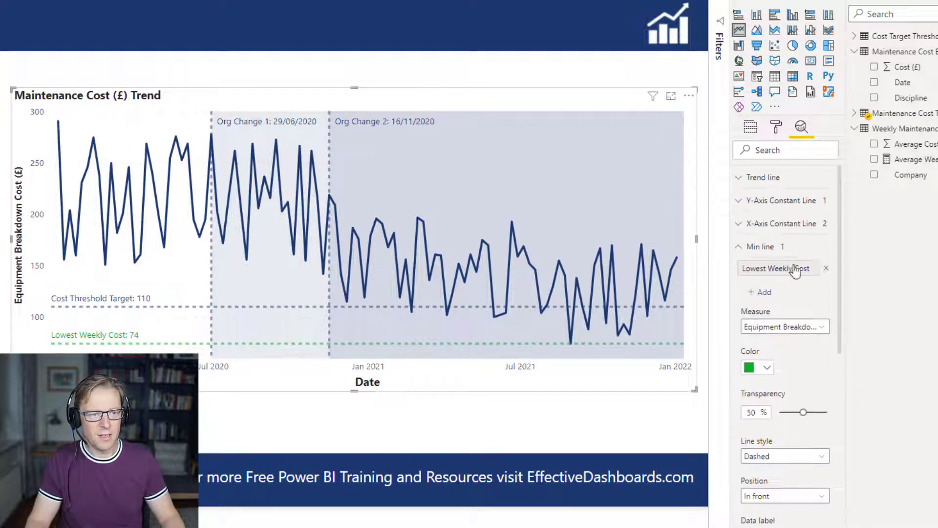
pyautogui.click(741, 251)
pyautogui.click(748, 273)
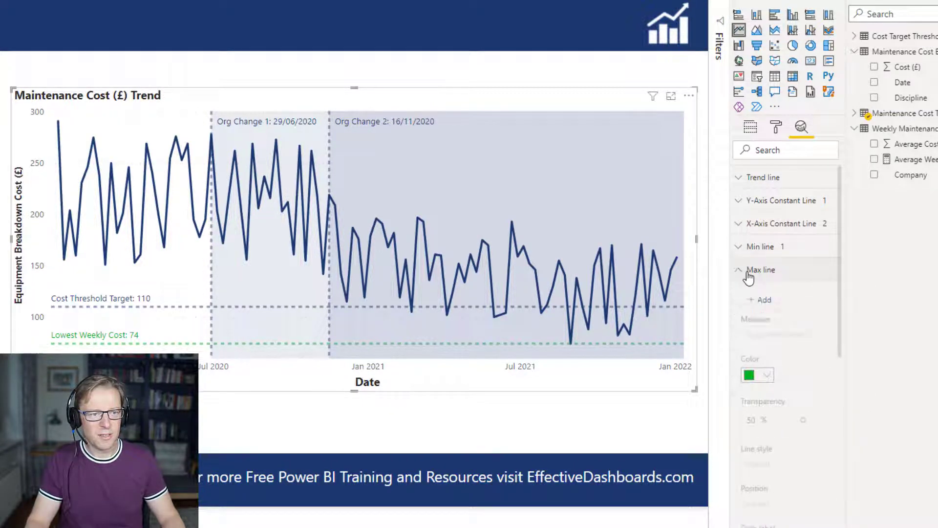
pyautogui.click(764, 300)
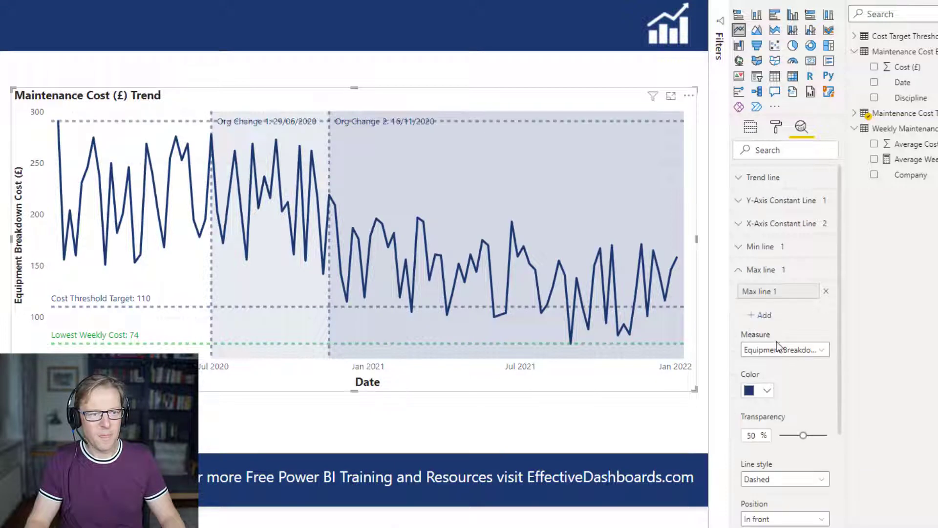
pyautogui.click(767, 391)
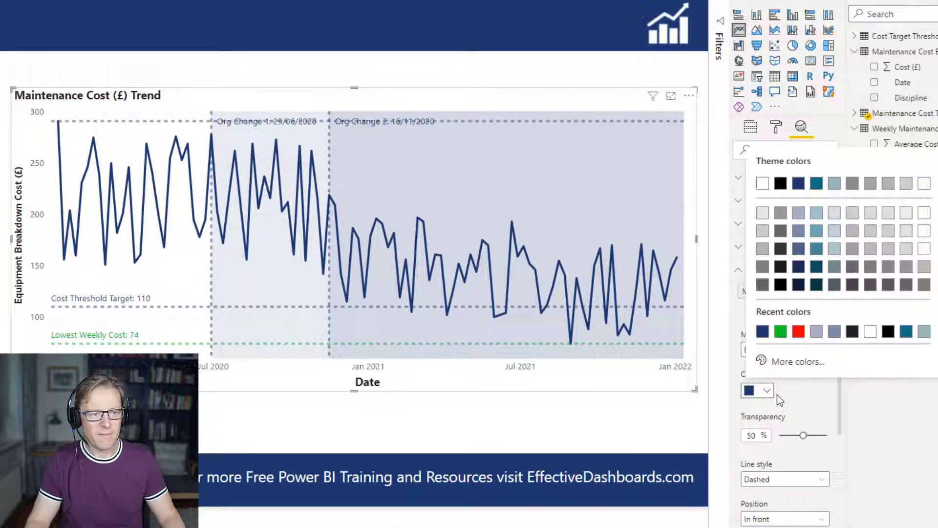
pyautogui.click(798, 332)
pyautogui.scroll(-5, 810, 362)
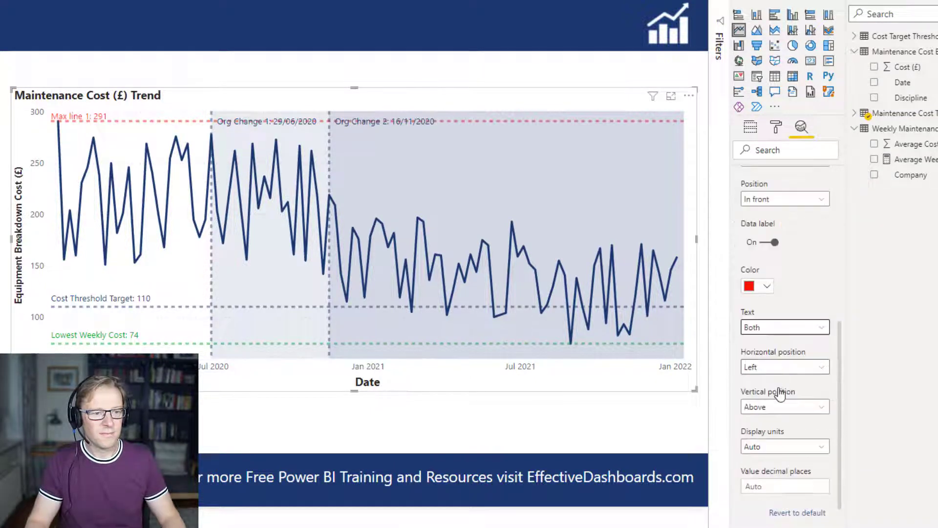
# Step: Position the max line's data label on the right side of the chart and under the line
pyautogui.click(773, 369)
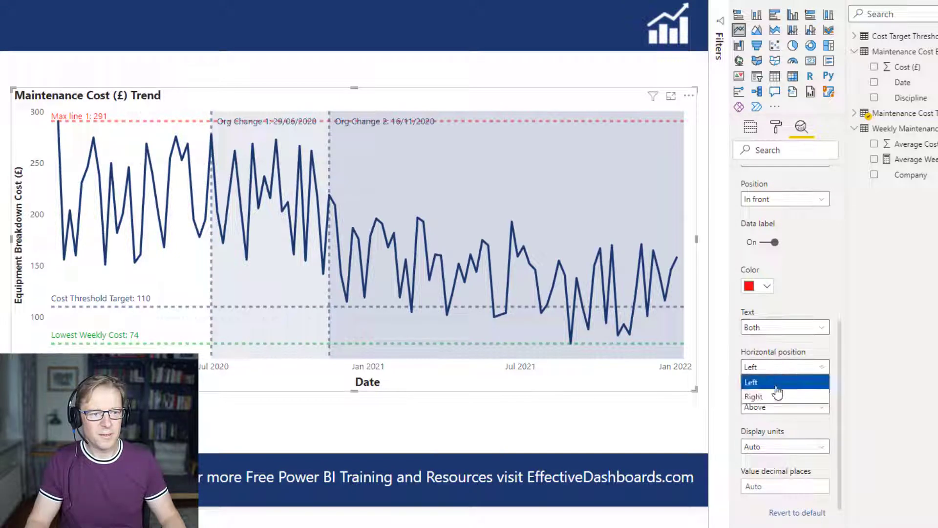
pyautogui.click(776, 397)
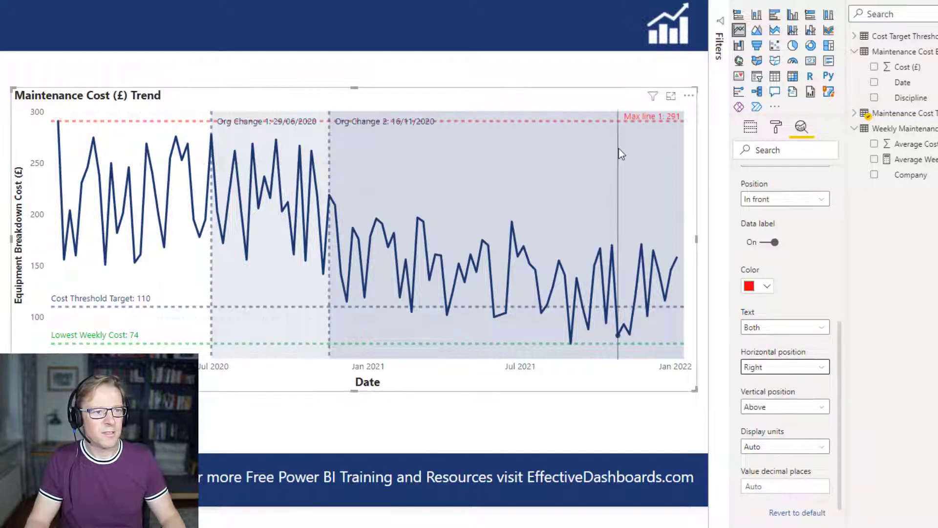
pyautogui.moveTo(840, 375); pyautogui.dragTo(837, 241)
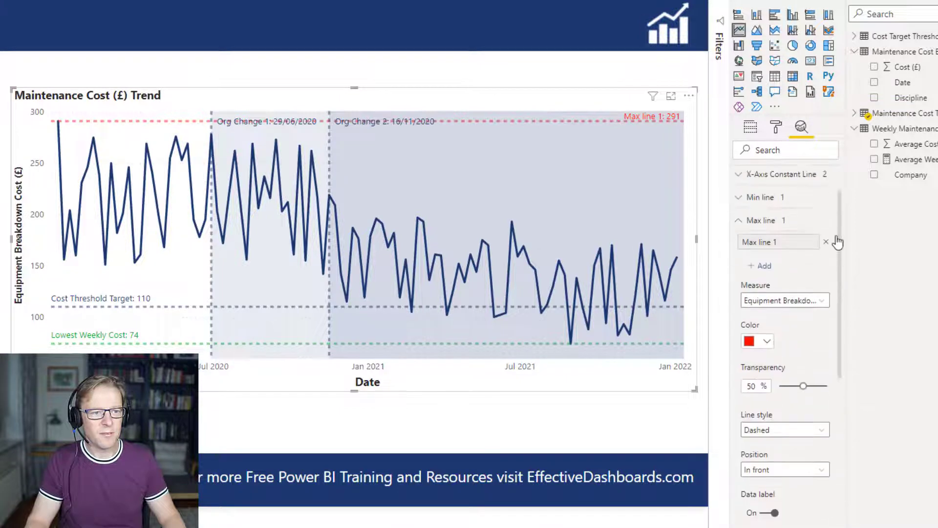
pyautogui.scroll(1, 790, 355)
pyautogui.moveTo(840, 327); pyautogui.dragTo(837, 375)
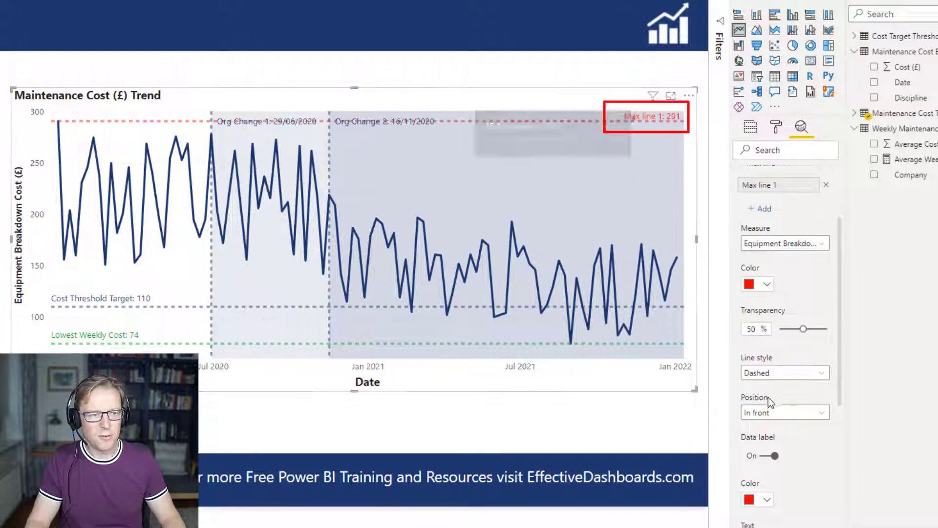
pyautogui.moveTo(837, 371); pyautogui.dragTo(837, 462)
pyautogui.click(782, 433)
pyautogui.click(774, 462)
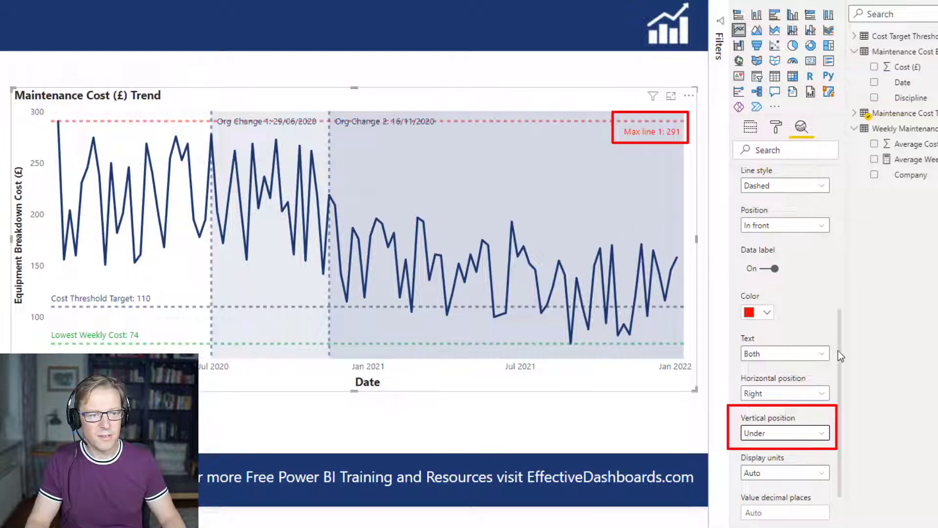
# Step: Rename the max line on the Maintenance Cost (£) Trend chart as Highest Weekly Cost
pyautogui.moveTo(838, 351); pyautogui.dragTo(838, 193)
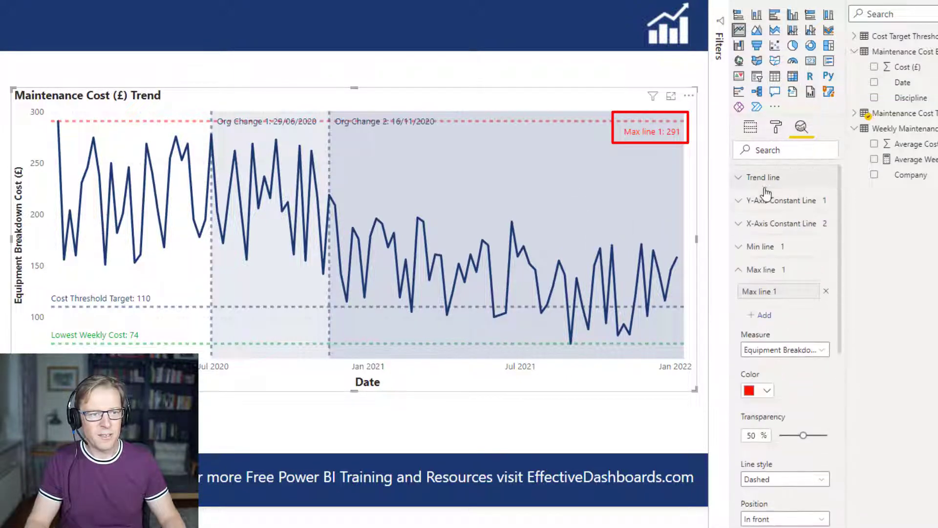
pyautogui.click(773, 293)
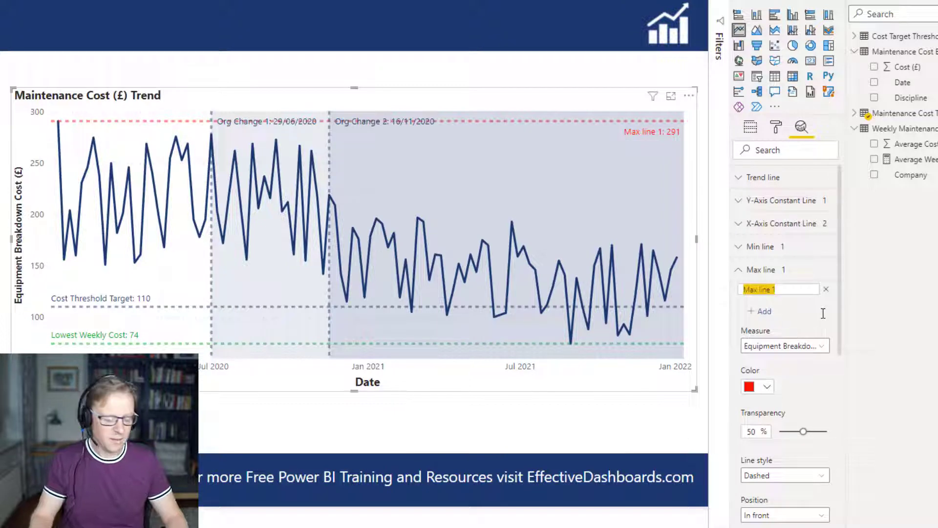
pyautogui.write('Higheset W')
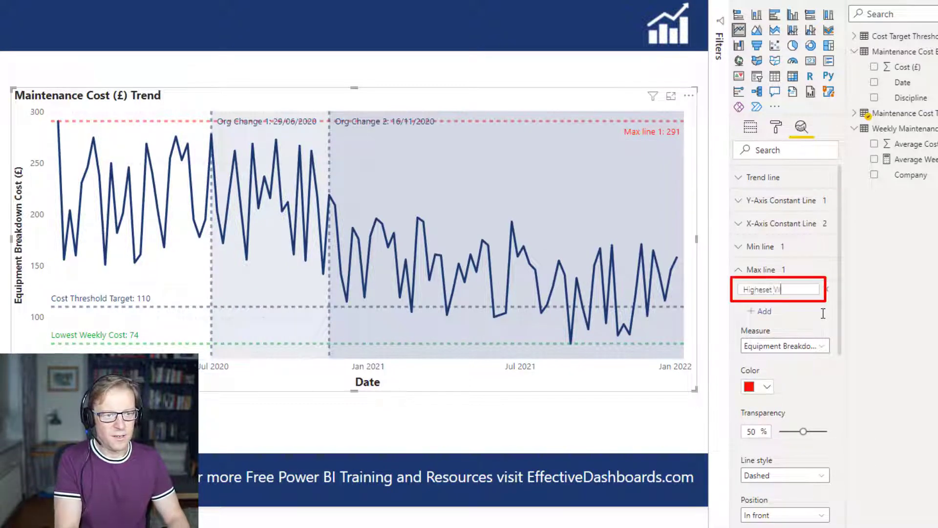
pyautogui.write('eekly Cos')
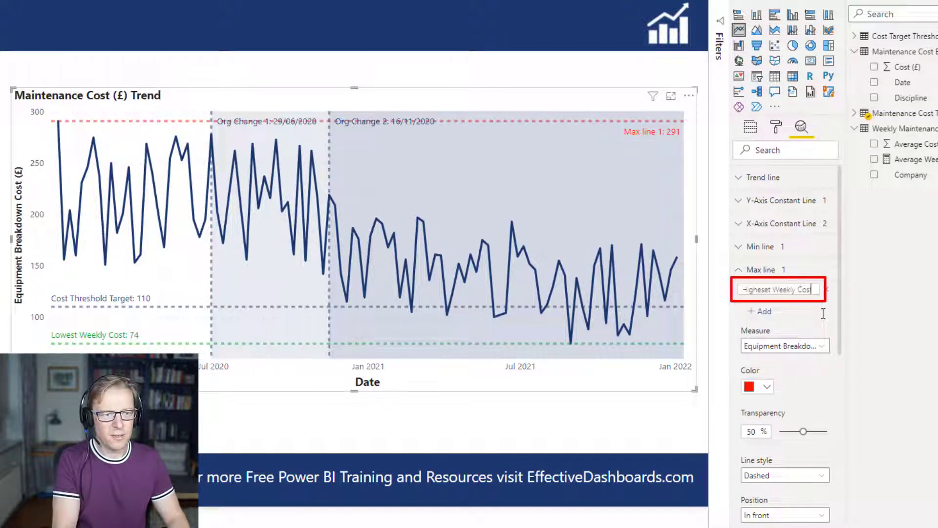
pyautogui.write('t')
pyautogui.press('Return')
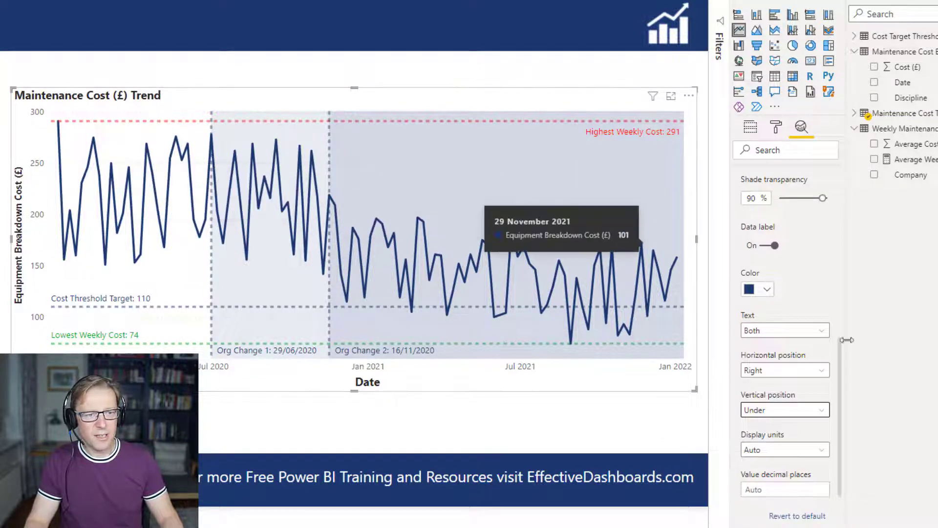
# Step: Add a trend line to the Maintenance Cost (£) Trend chart and color it a lighter shade of the theme's dark blue
pyautogui.scroll(10, 844, 283)
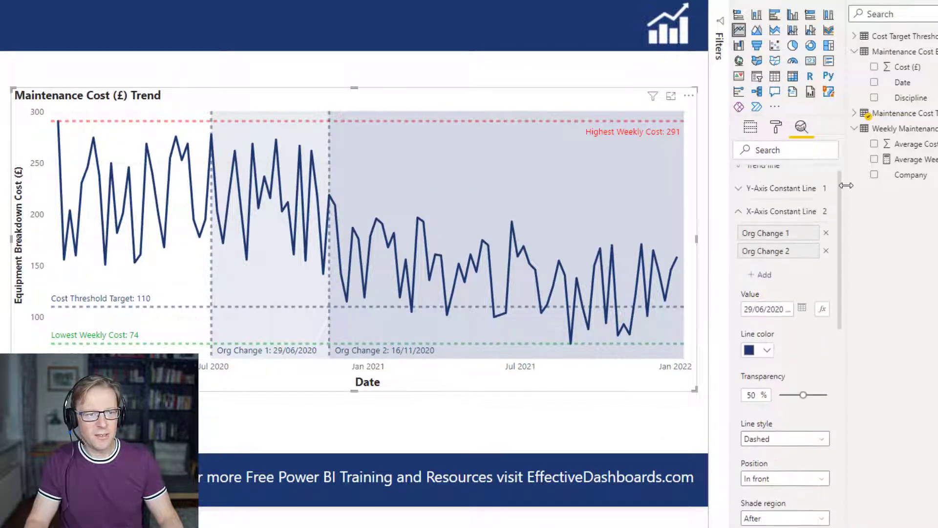
pyautogui.scroll(1, 846, 185)
pyautogui.click(739, 224)
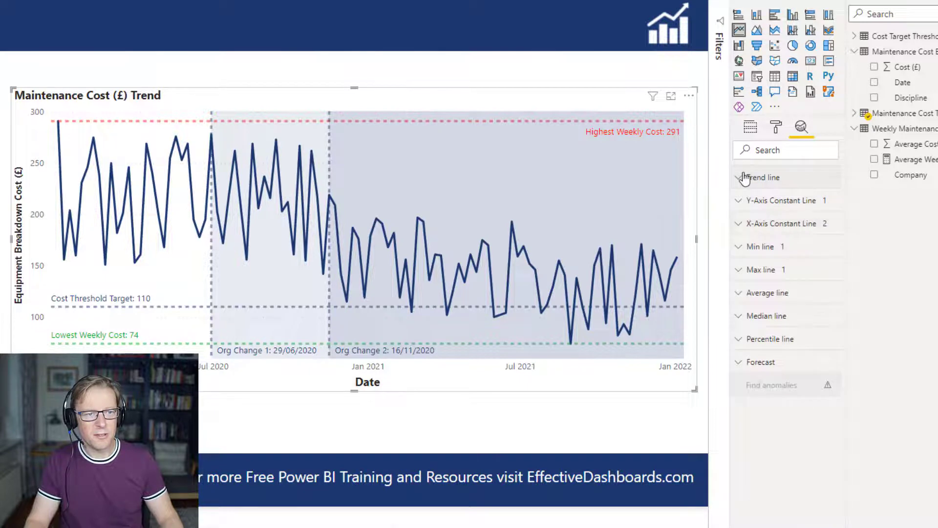
pyautogui.click(744, 178)
pyautogui.click(766, 207)
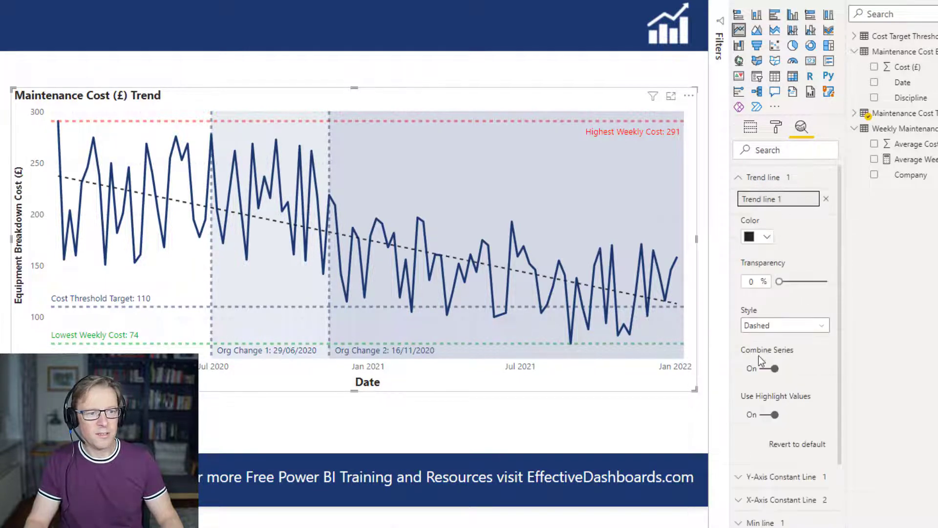
pyautogui.click(768, 238)
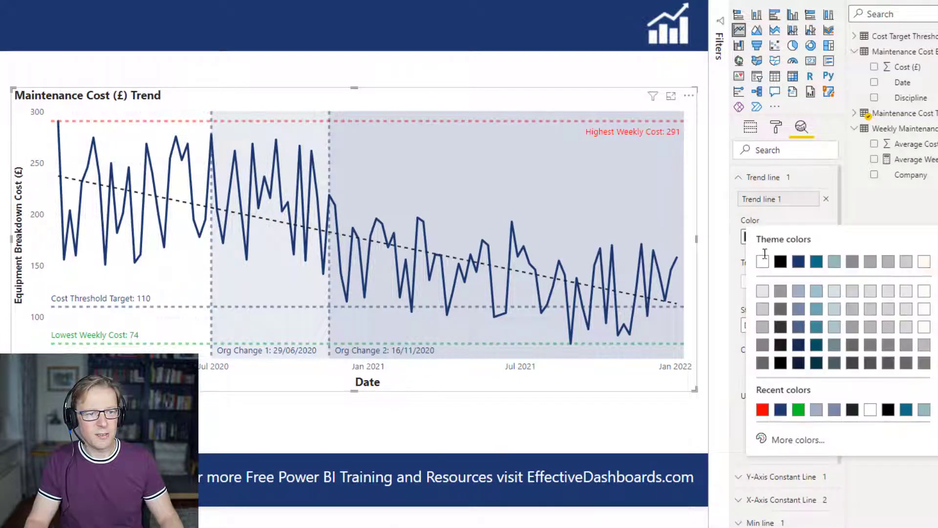
pyautogui.click(763, 329)
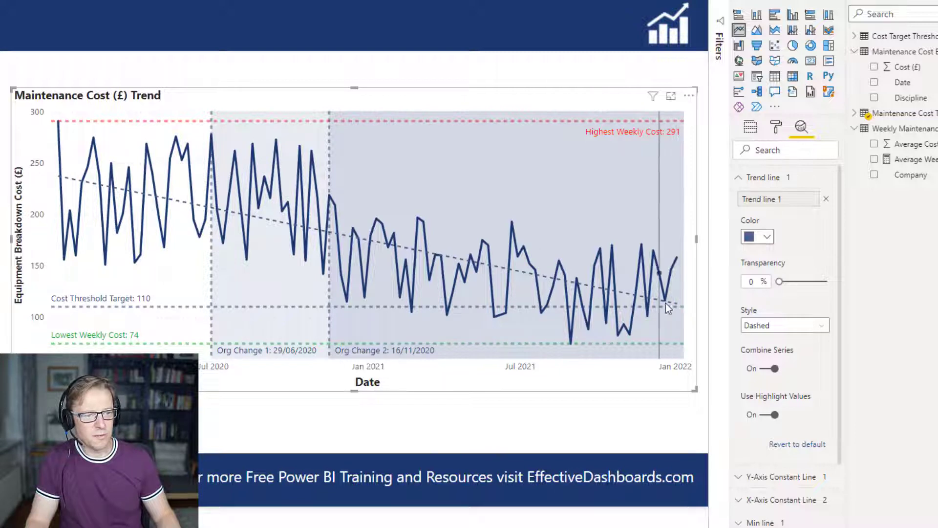
pyautogui.moveTo(676, 306)
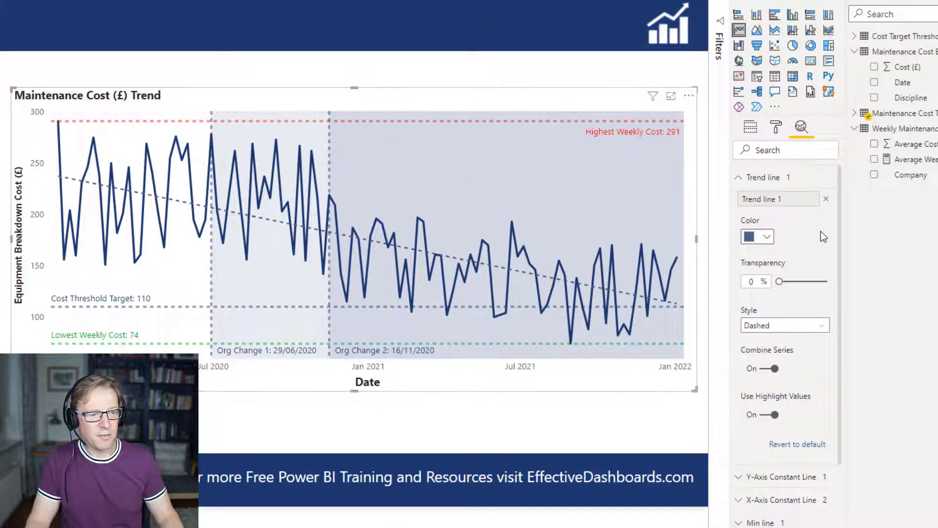
# Step: Add a forecast to the Maintenance Cost (£) Trend chart and apply months as its length unit
pyautogui.click(743, 180)
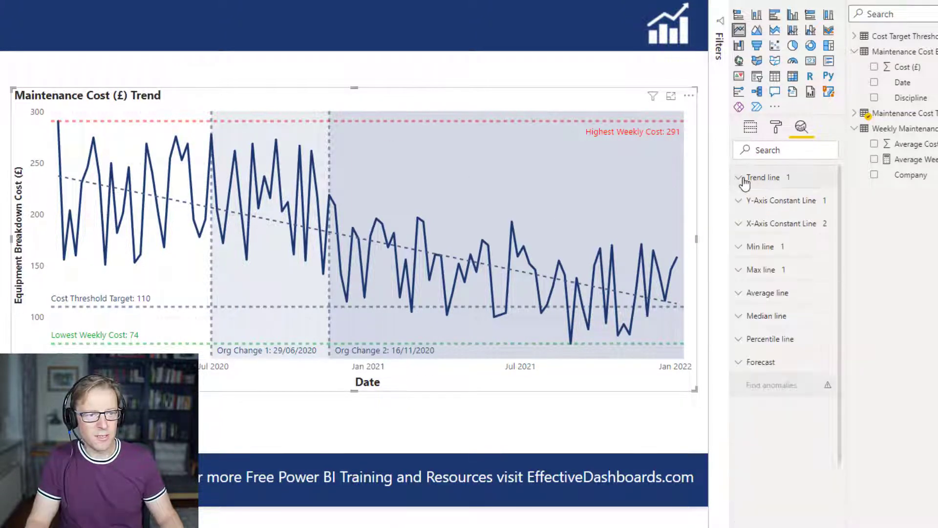
pyautogui.click(751, 366)
pyautogui.click(761, 392)
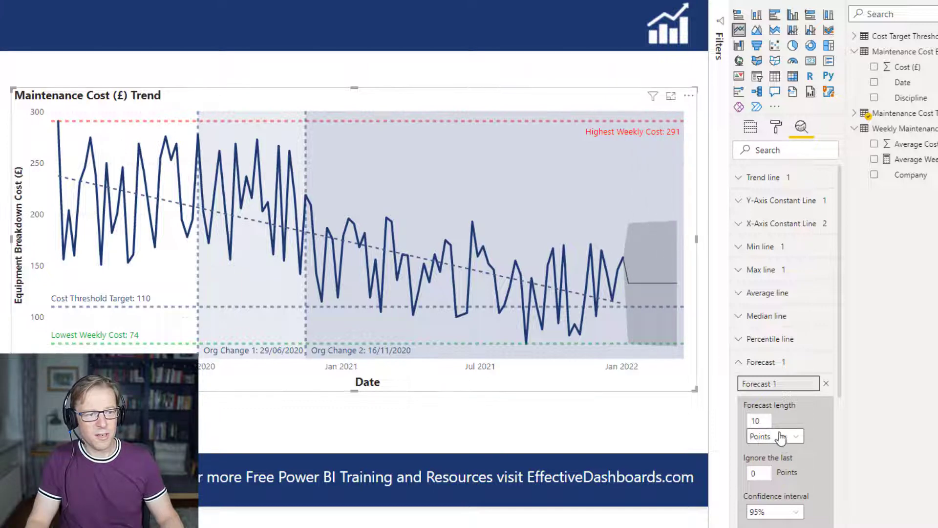
pyautogui.click(768, 436)
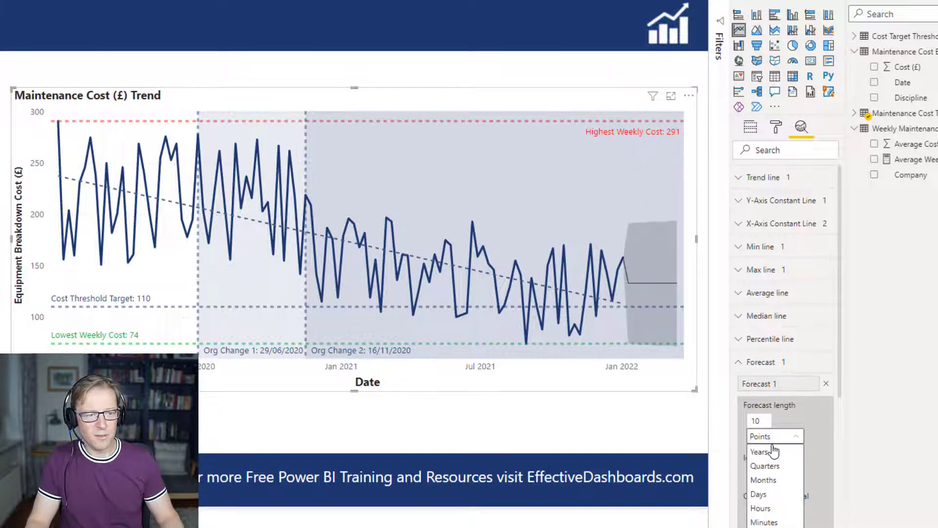
pyautogui.click(769, 480)
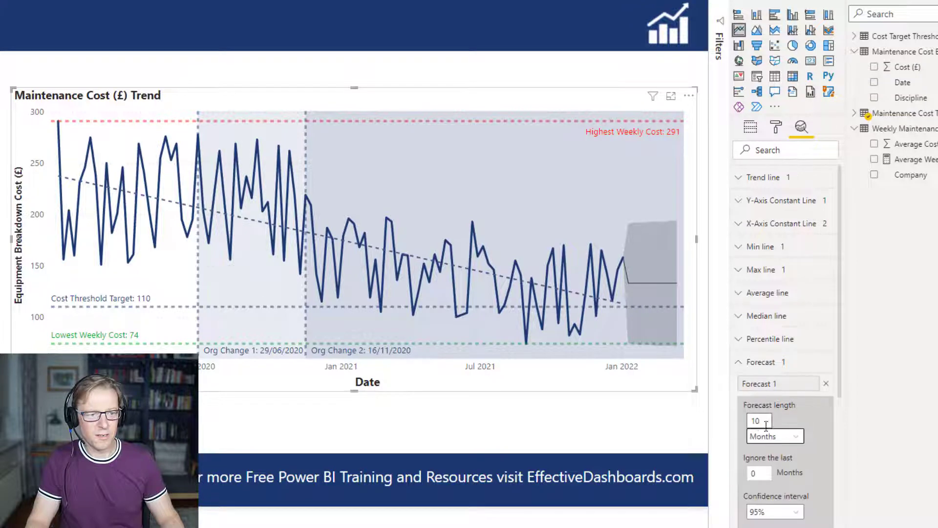
pyautogui.scroll(-3, 836, 416)
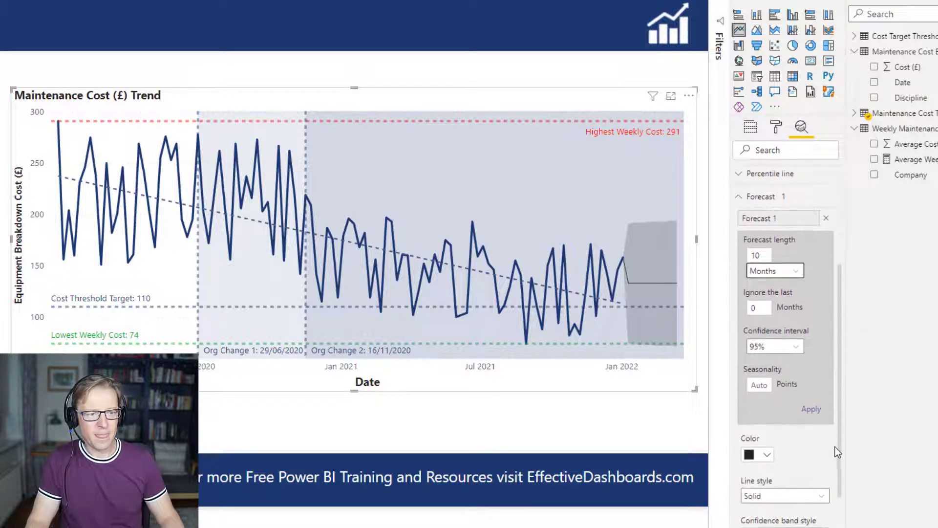
pyautogui.click(811, 409)
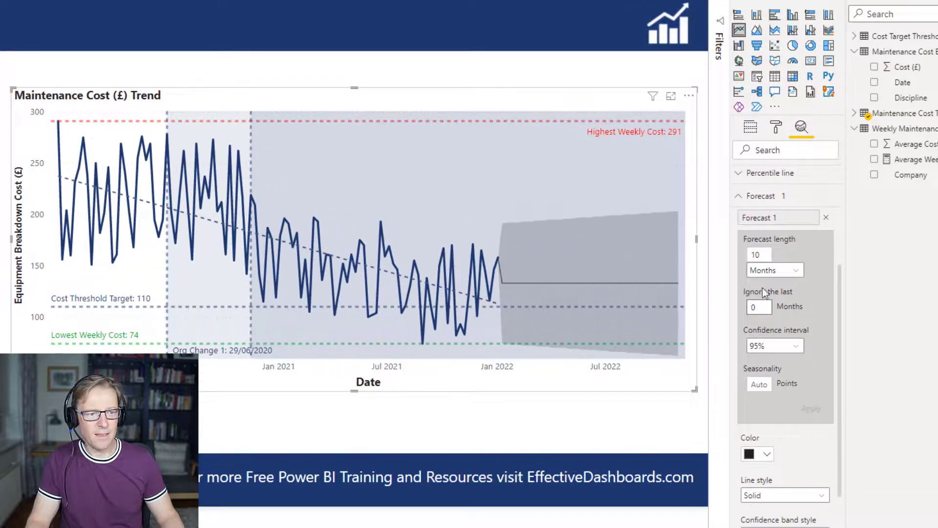
# Step: Set the forecast length to 6 months and apply it to the chart
pyautogui.doubleClick(746, 255)
pyautogui.write('6')
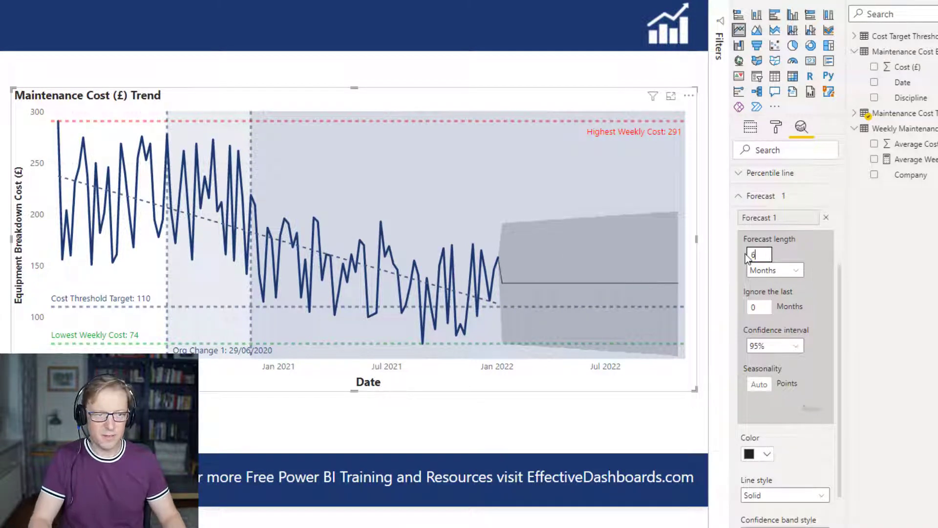
pyautogui.click(814, 411)
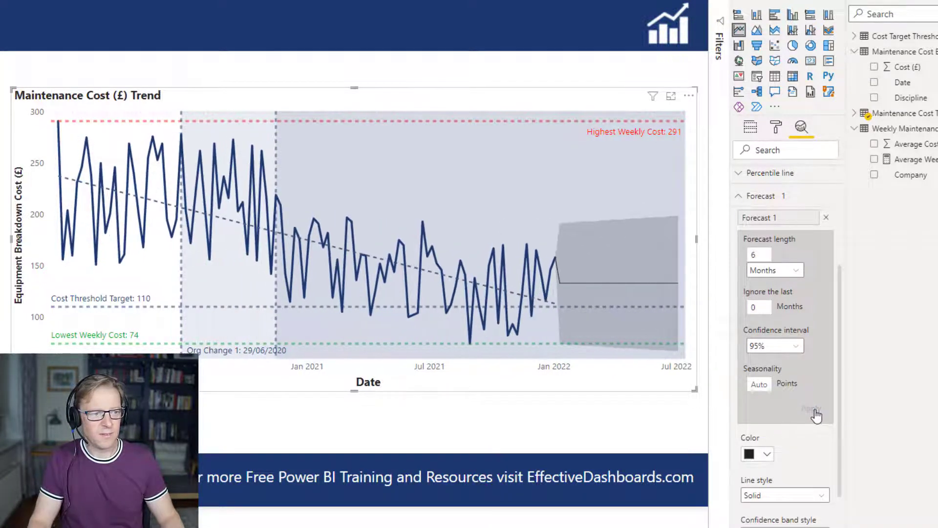